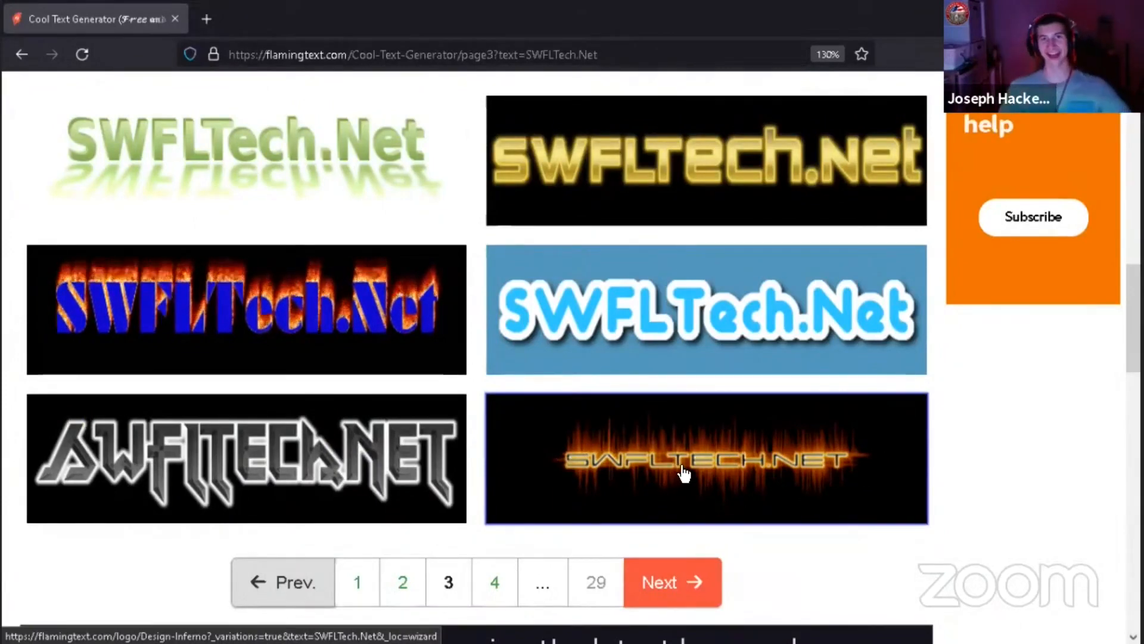
Step: Open the Inferno style for the SWFLTech.Net text and browse its variations
click(685, 473)
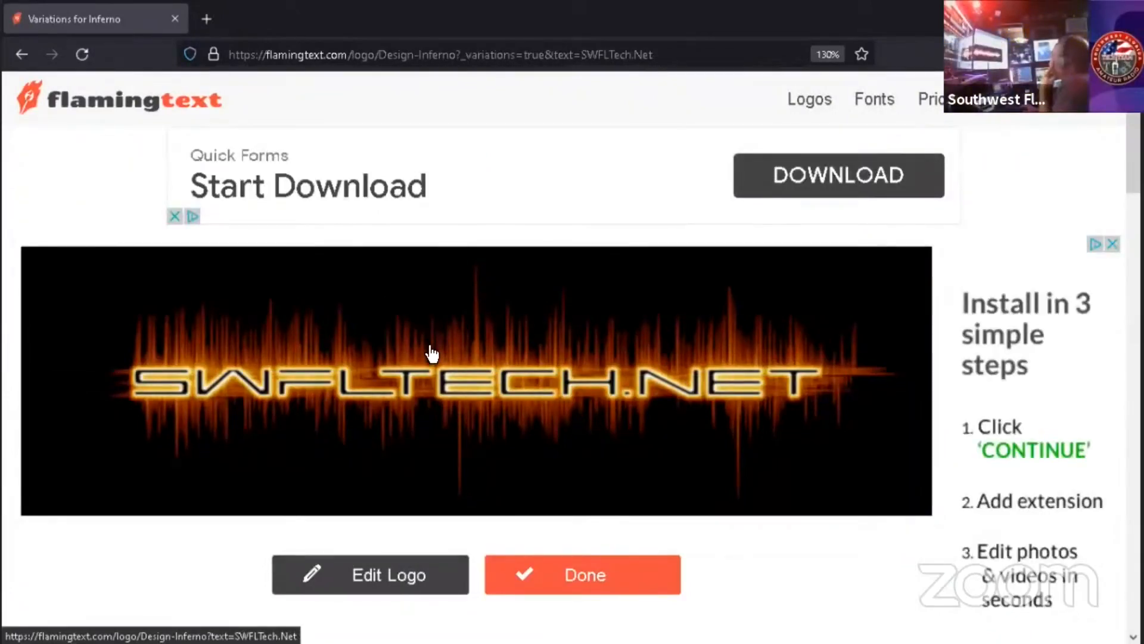
scroll(433, 382, down, 8)
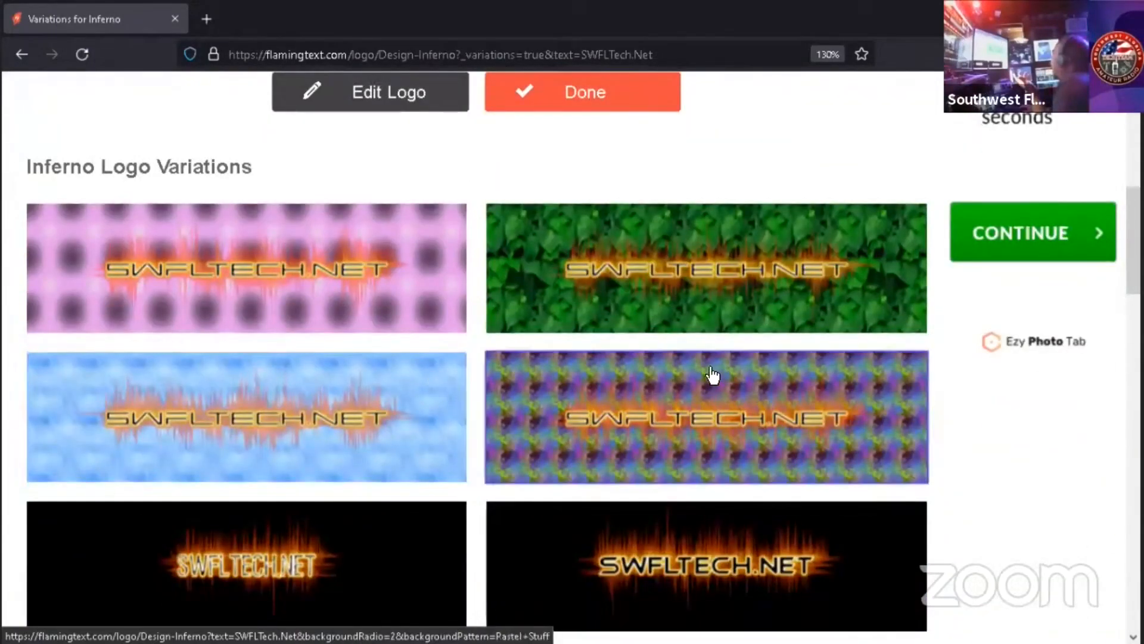
scroll(711, 376, down, 1)
scroll(712, 377, down, 3)
scroll(711, 379, down, 4)
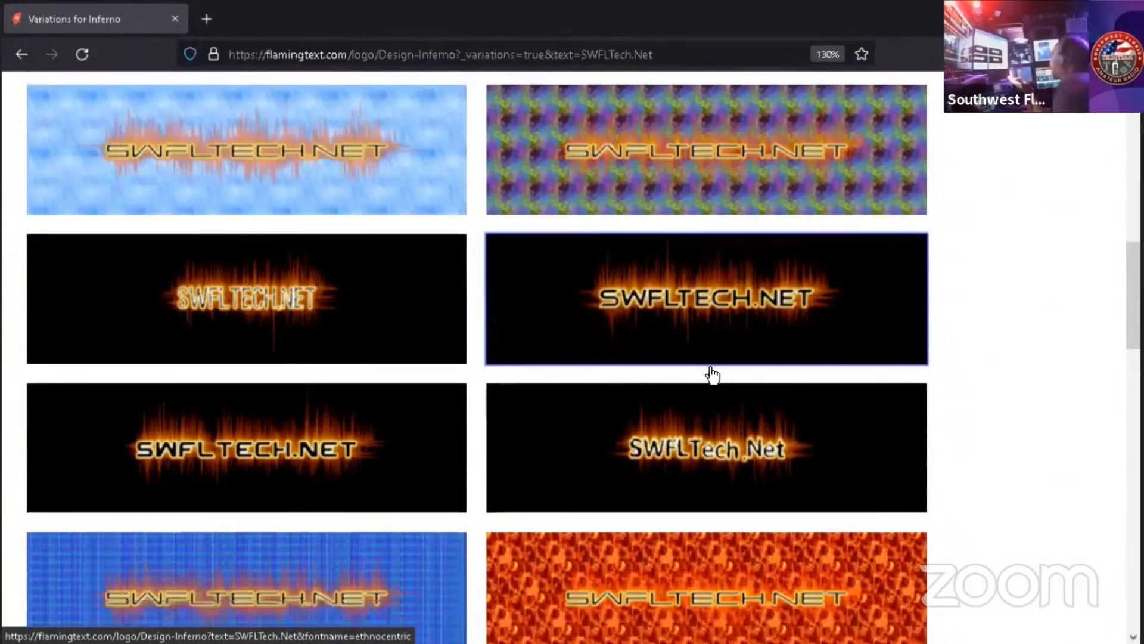
scroll(711, 379, down, 4)
scroll(710, 375, up, 20)
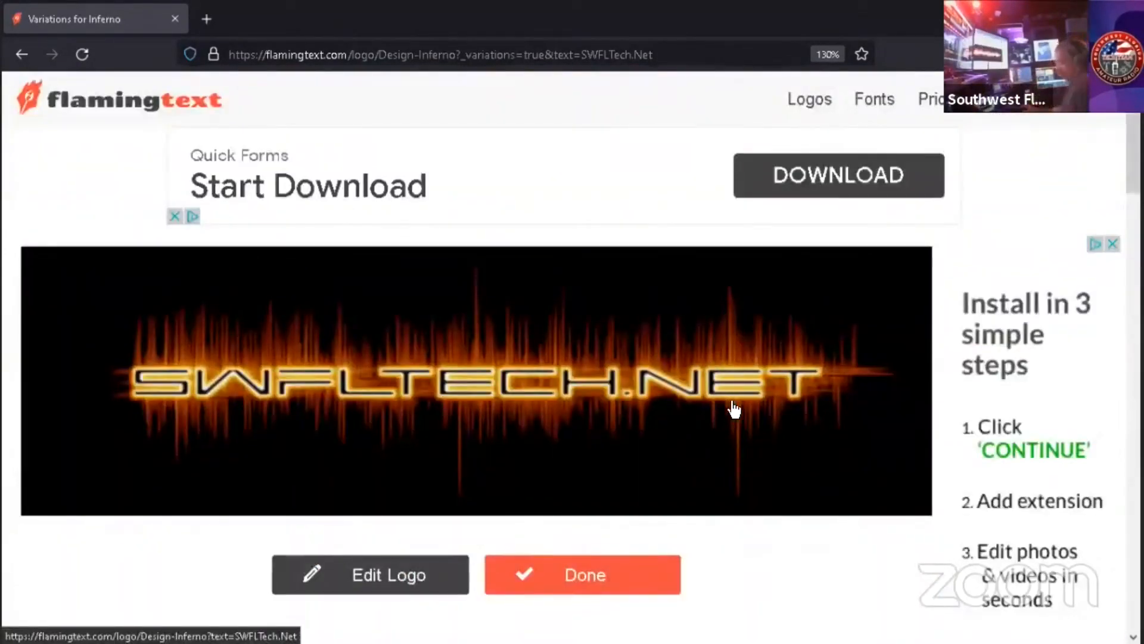
Step: Zoom the browser out twice and open the Inferno logo in its editor
key(ctrl+minus)
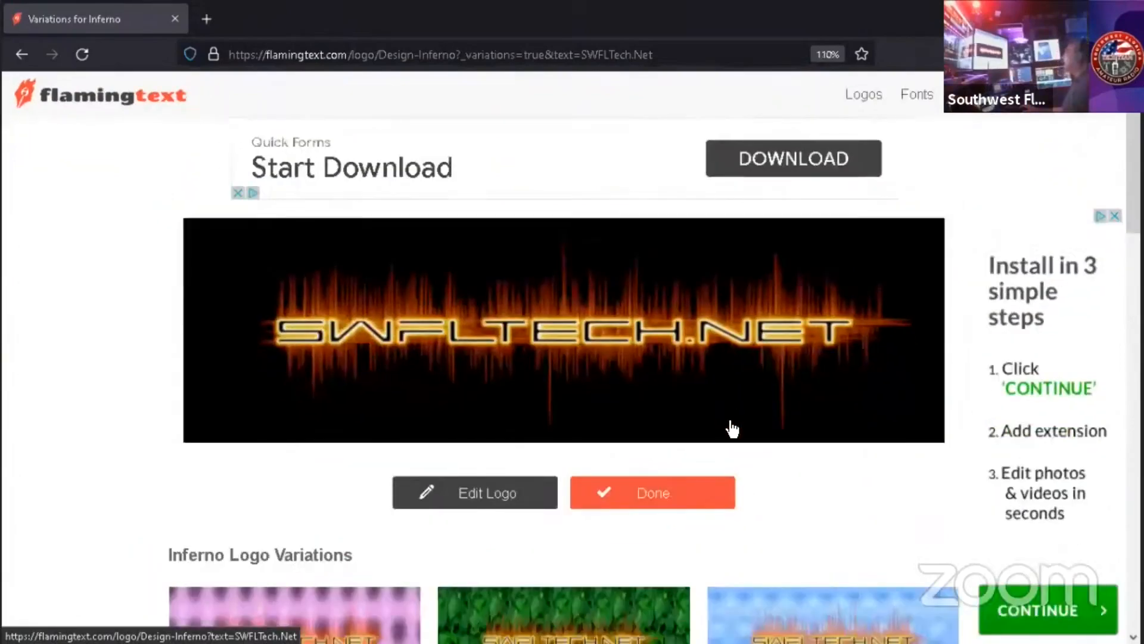
key(ctrl+minus)
scroll(915, 397, down, 4)
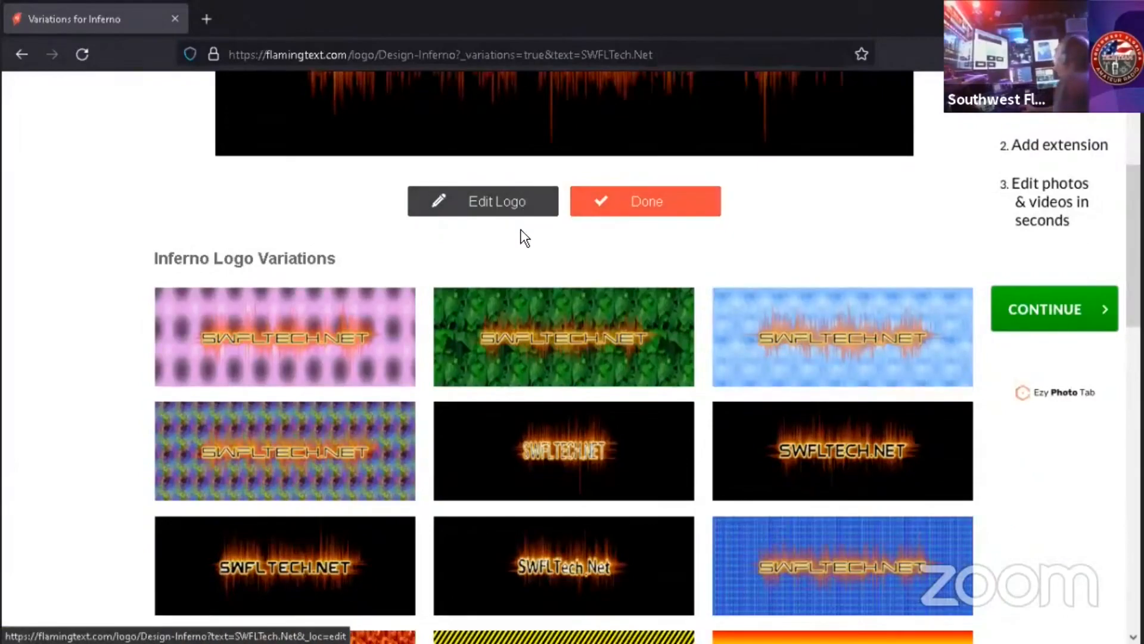
scroll(536, 257, up, 4)
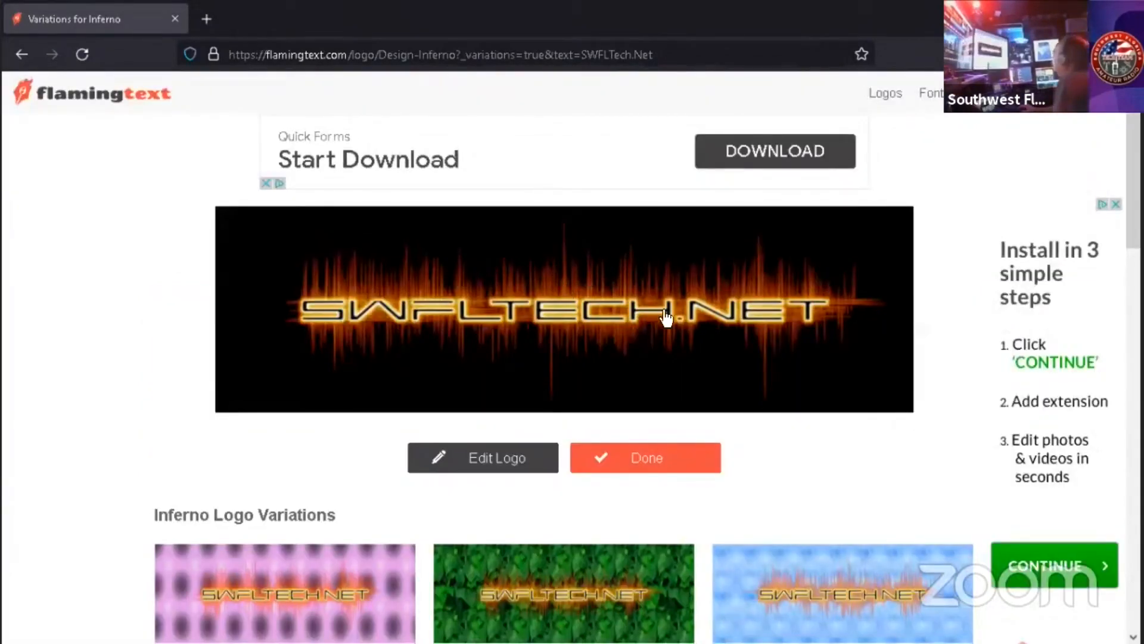
click(477, 471)
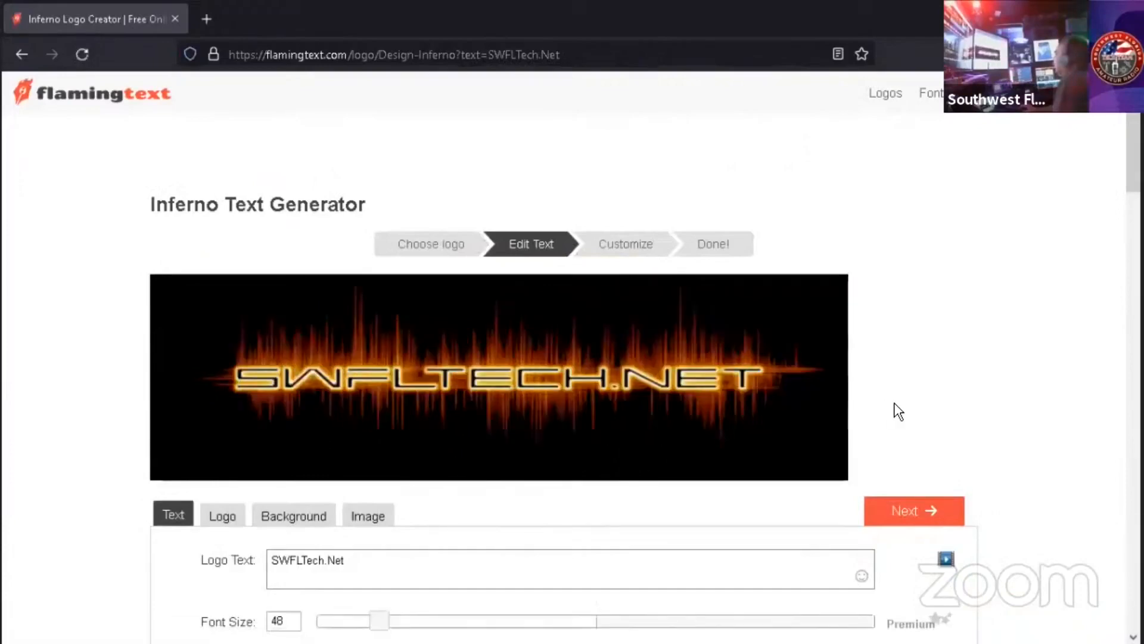
Step: Switch the SWFLTech.Net Inferno logo's font to Borgs from the Cool font category
scroll(894, 410, down, 2)
scroll(899, 411, down, 2)
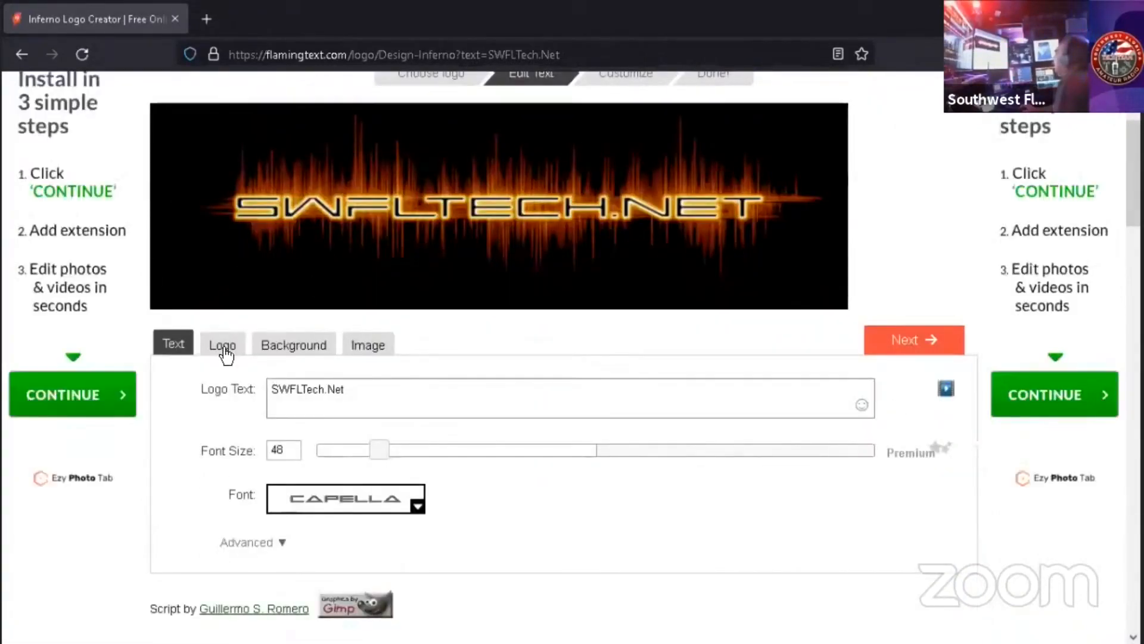
click(417, 506)
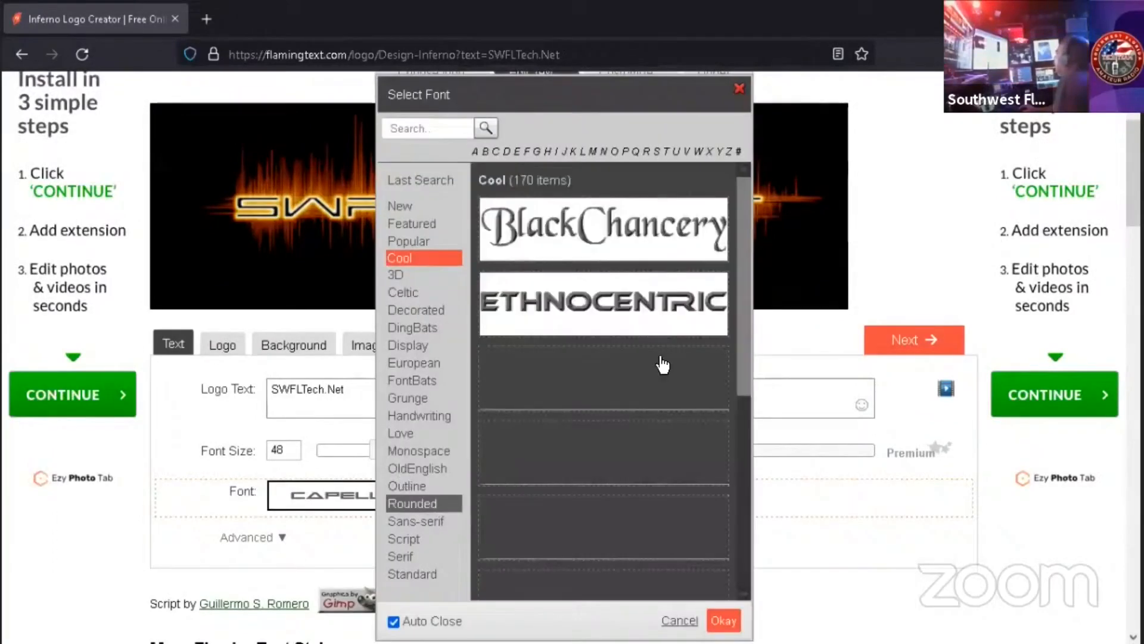
scroll(669, 372, down, 3)
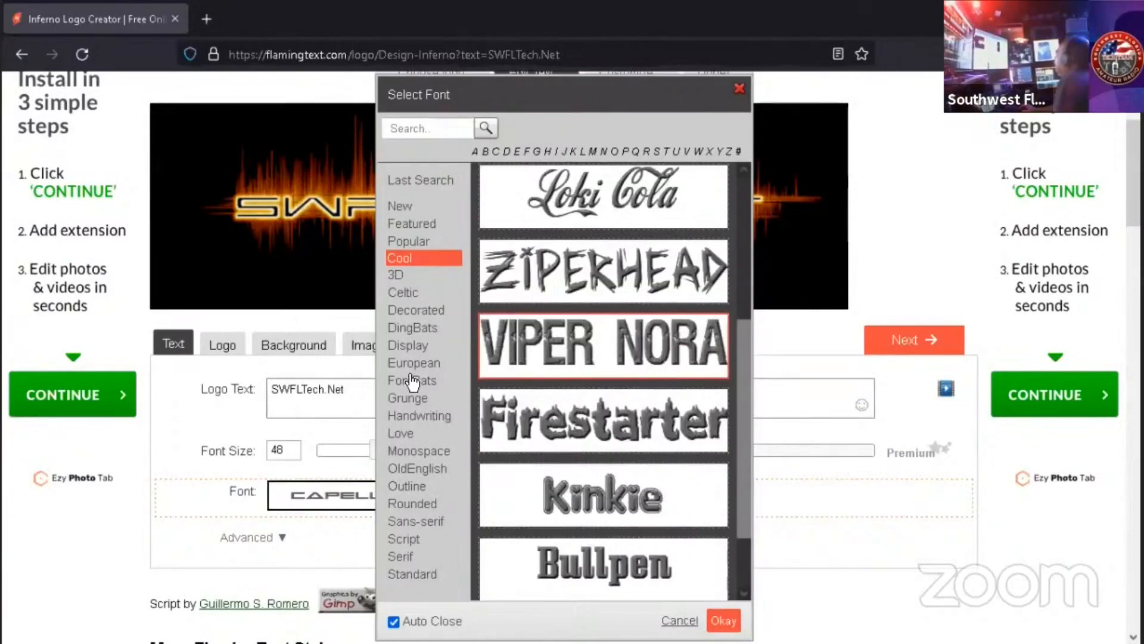
scroll(410, 376, down, 3)
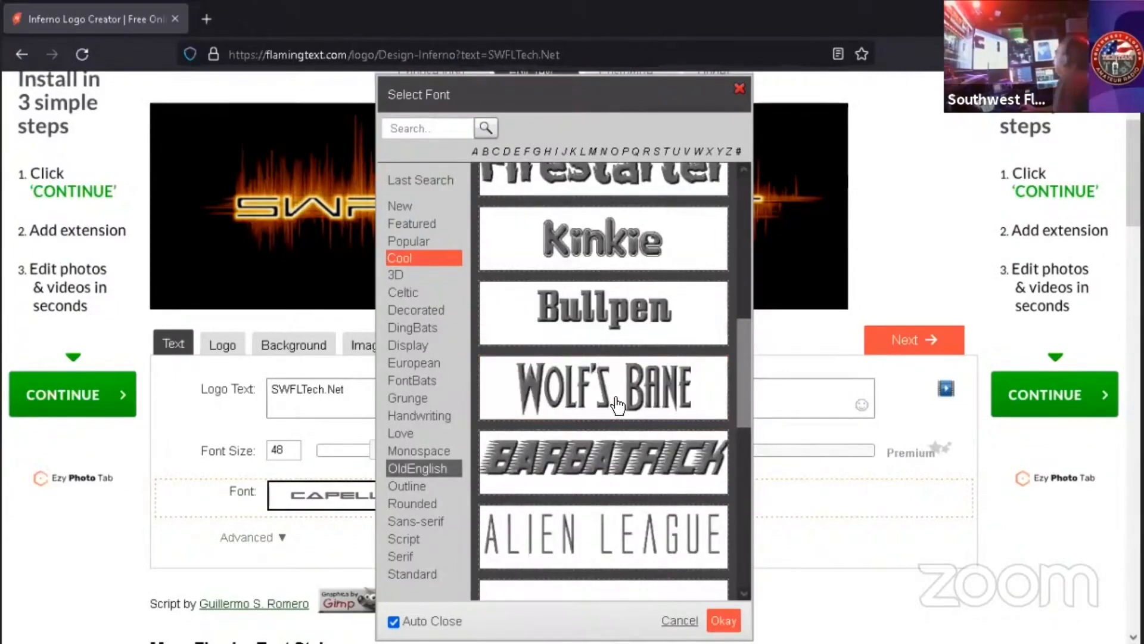
scroll(618, 405, down, 3)
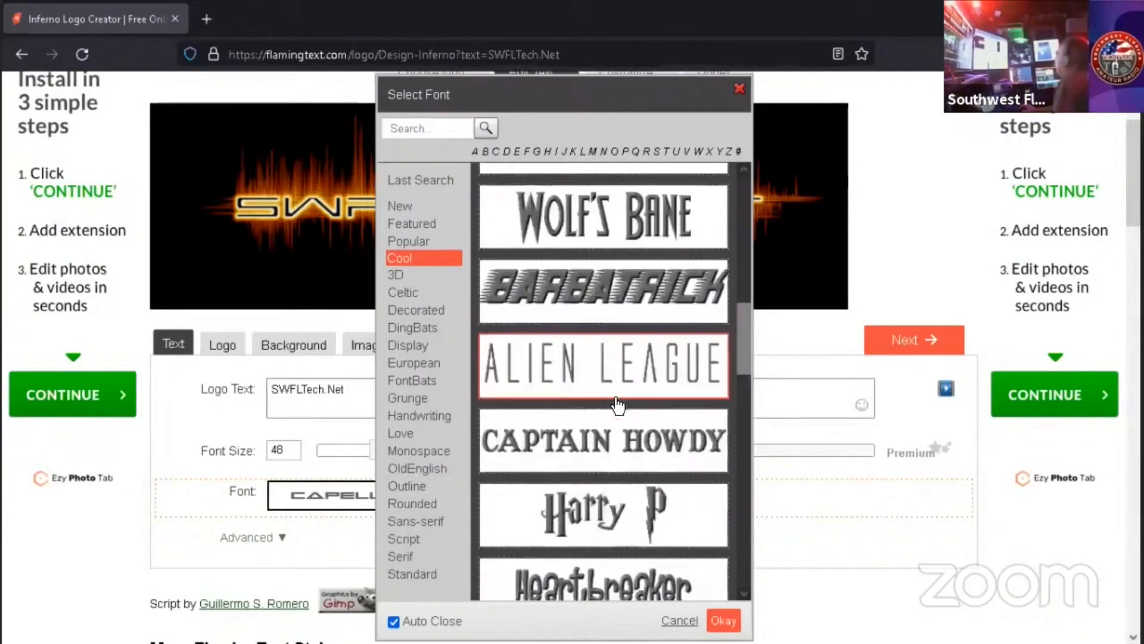
scroll(618, 405, down, 3)
click(616, 403)
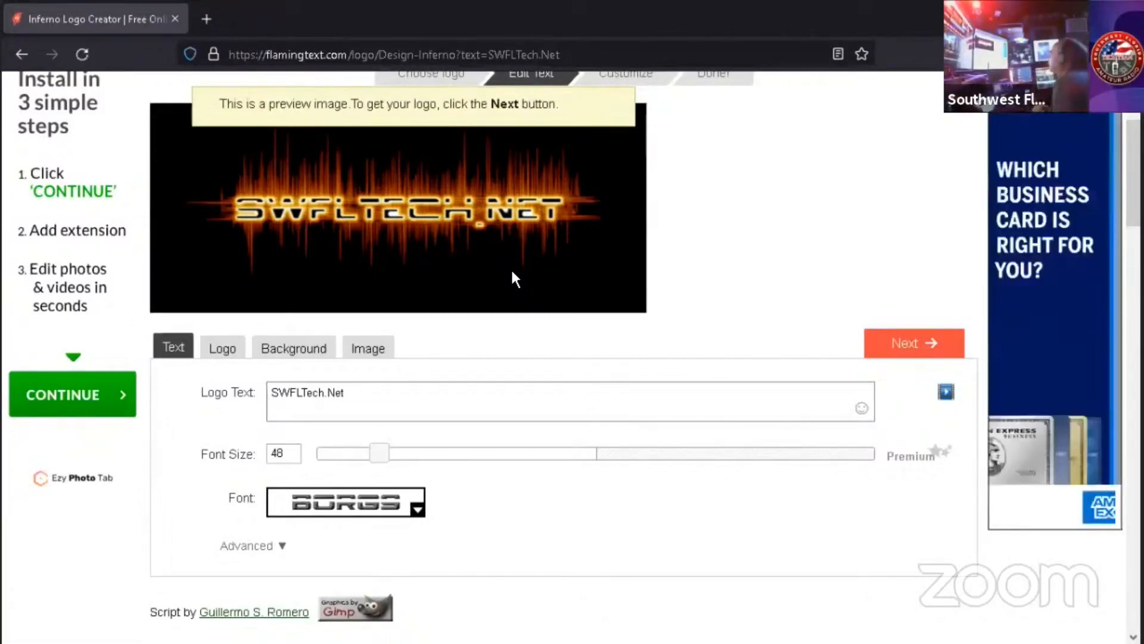
Step: Raise the Inferno flame Wind Strength from 25 to 31, checking the Background and Text settings
click(231, 344)
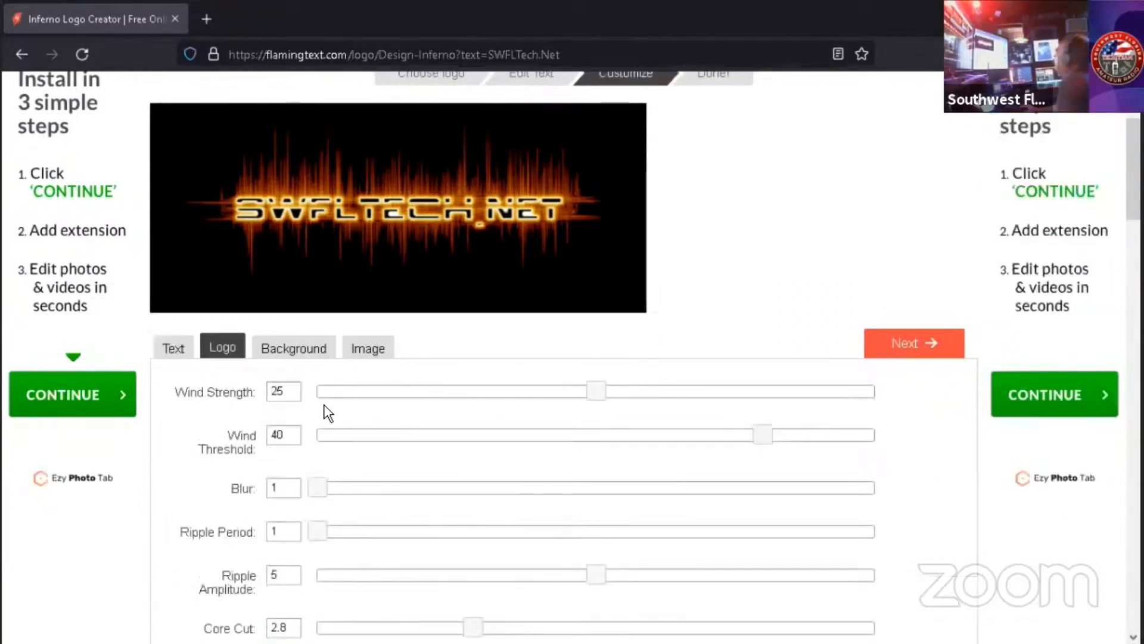
click(662, 391)
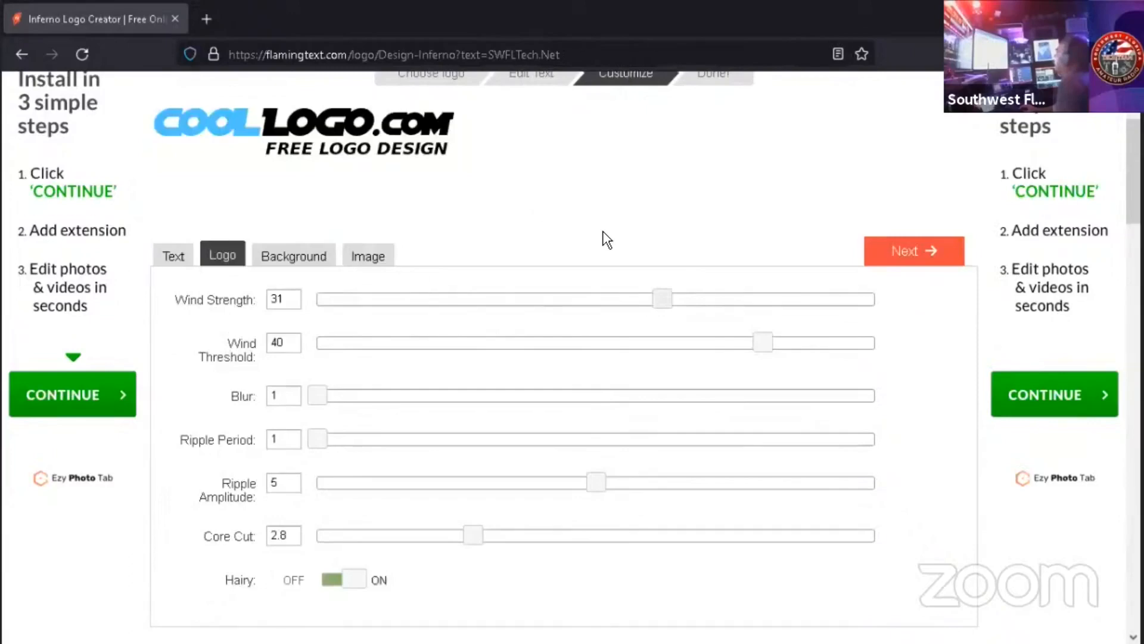
scroll(387, 442, up, 3)
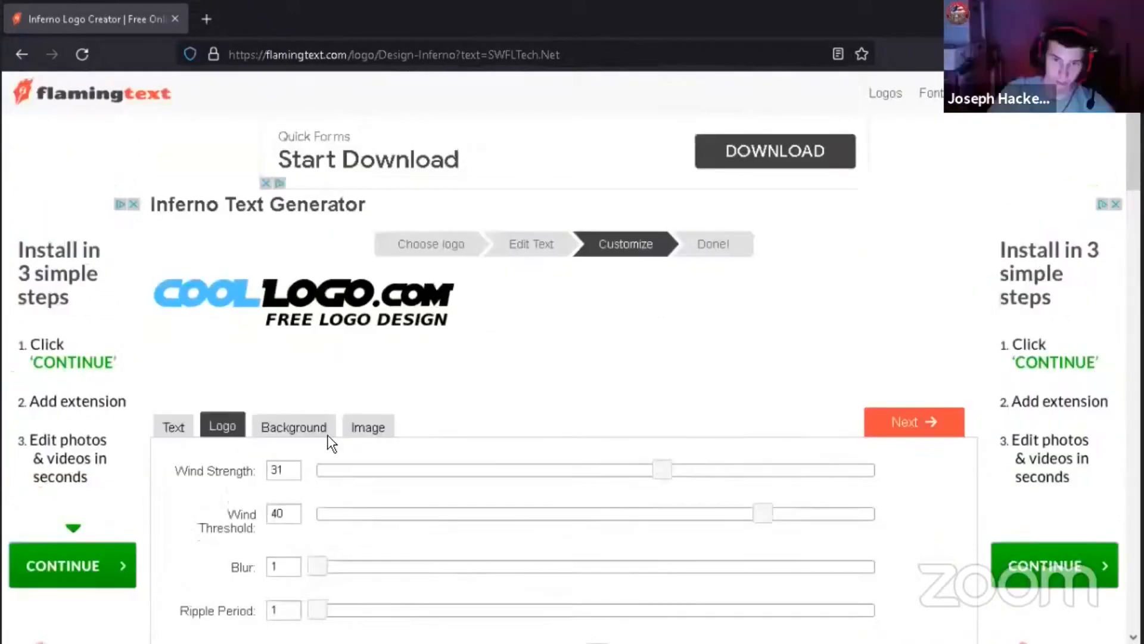
click(267, 428)
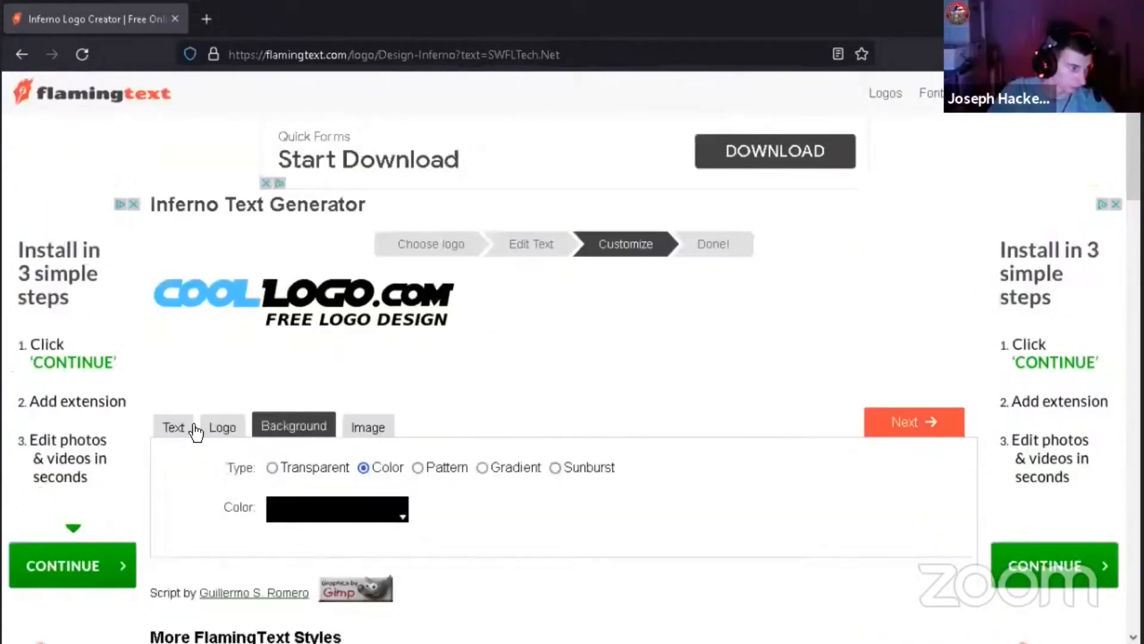
click(187, 427)
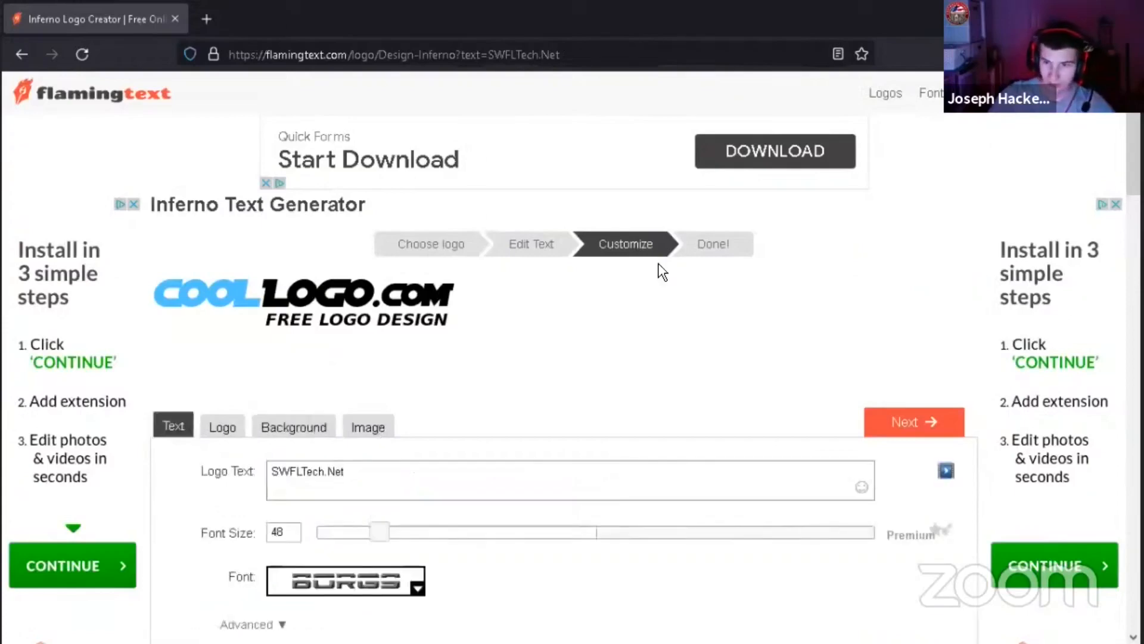
Step: Go back to the Inferno variations and reopen a fresh logo editor
click(27, 52)
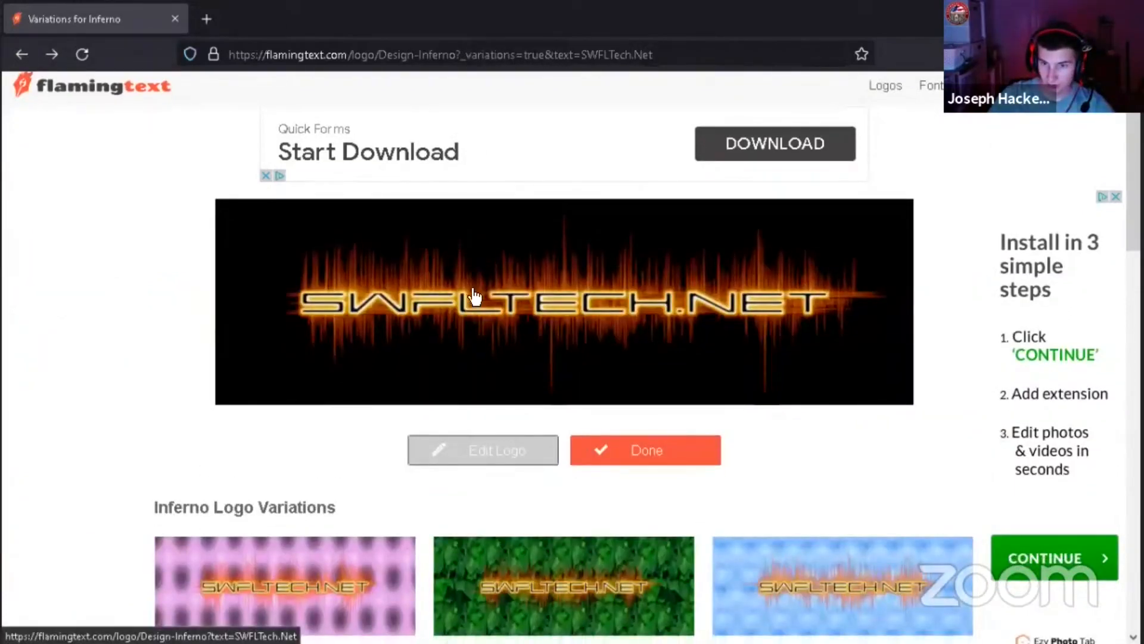
scroll(816, 423, down, 3)
click(778, 383)
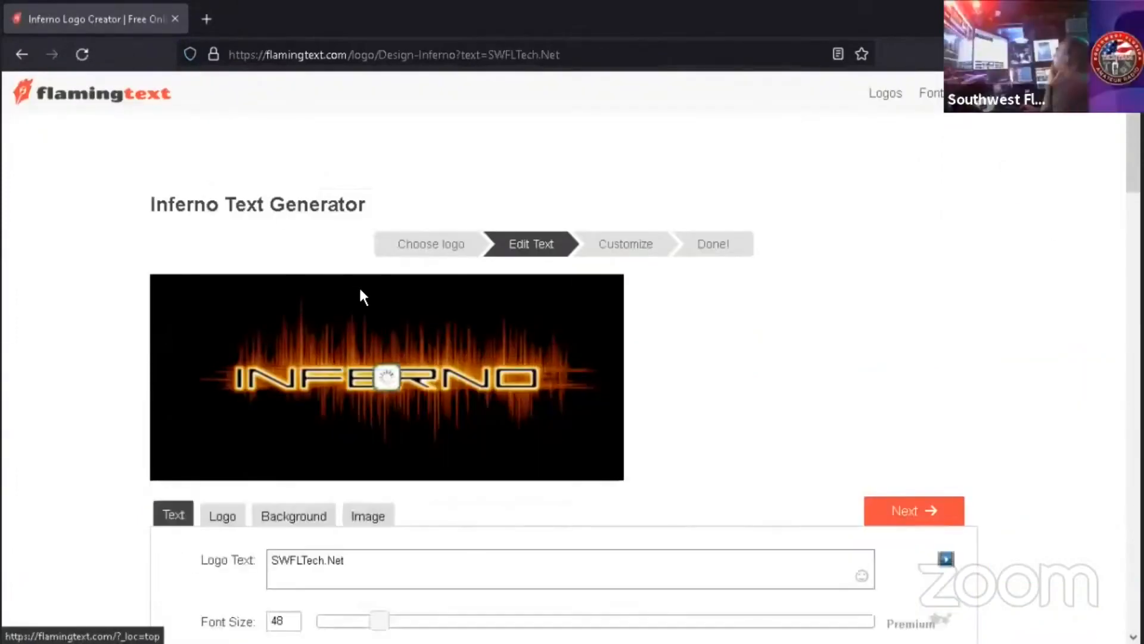
Step: Set the Inferno logo's background to Transparent instead of black
scroll(360, 296, down, 6)
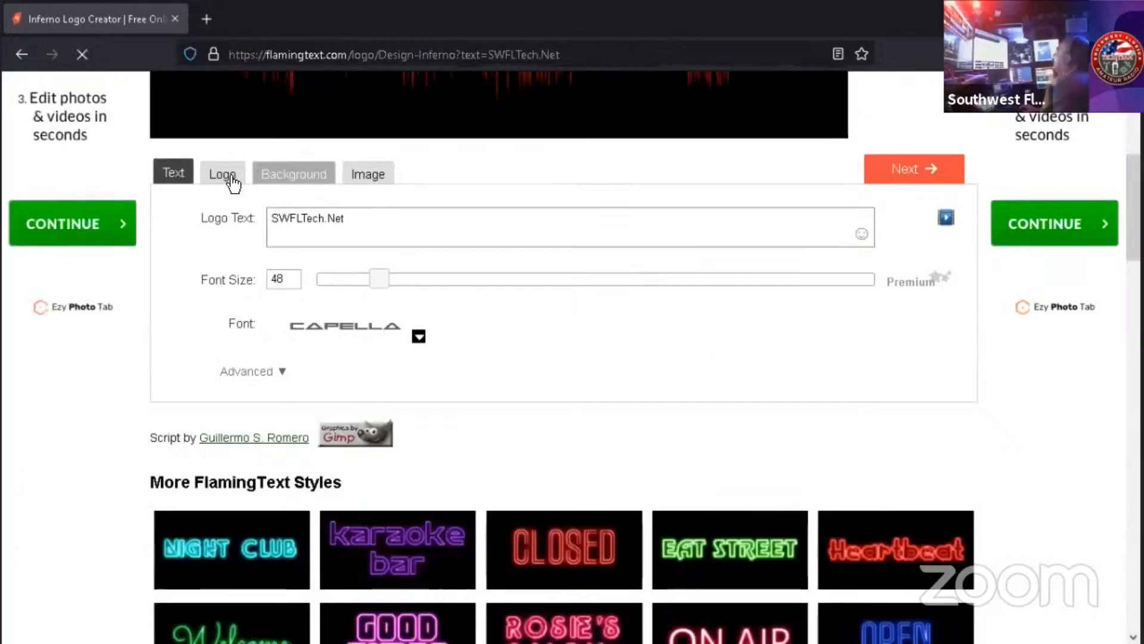
click(231, 175)
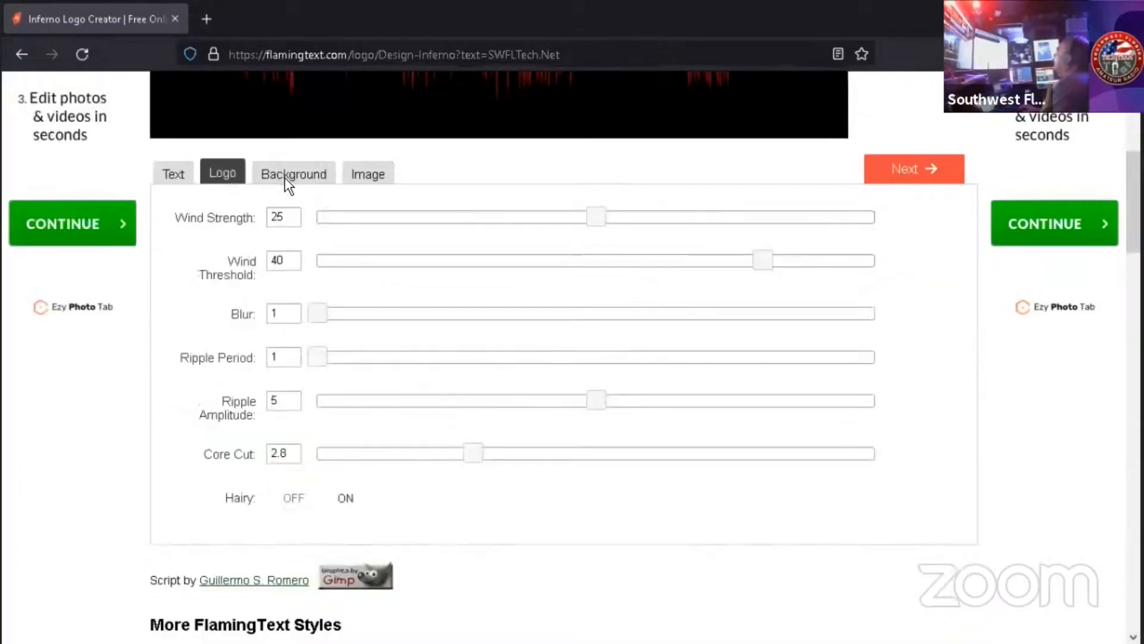
click(285, 180)
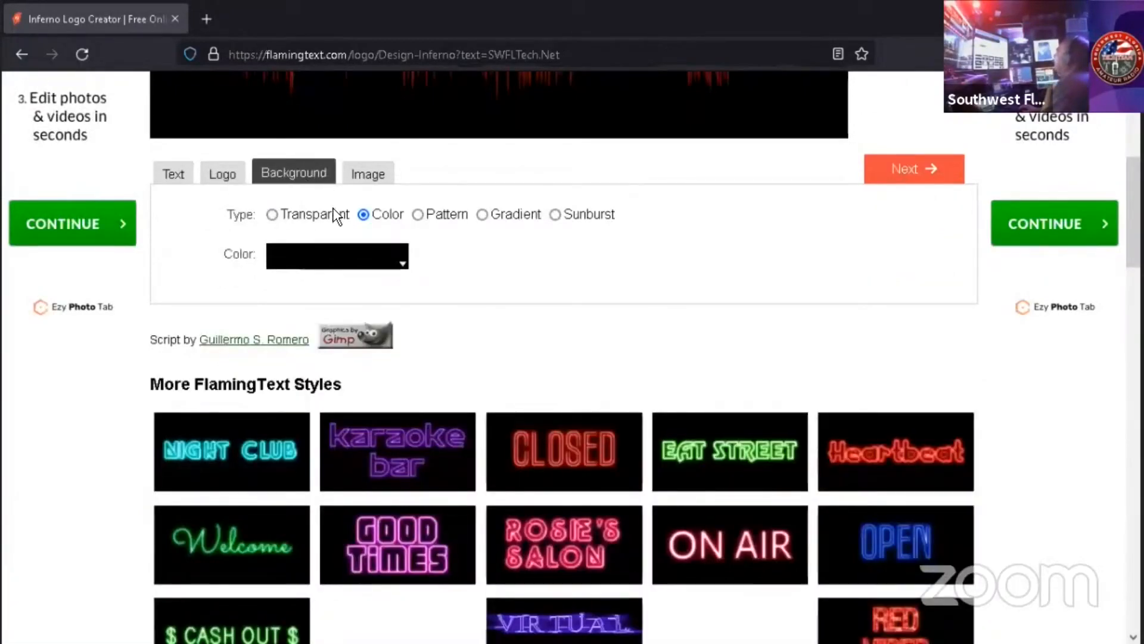
scroll(329, 359, down, 4)
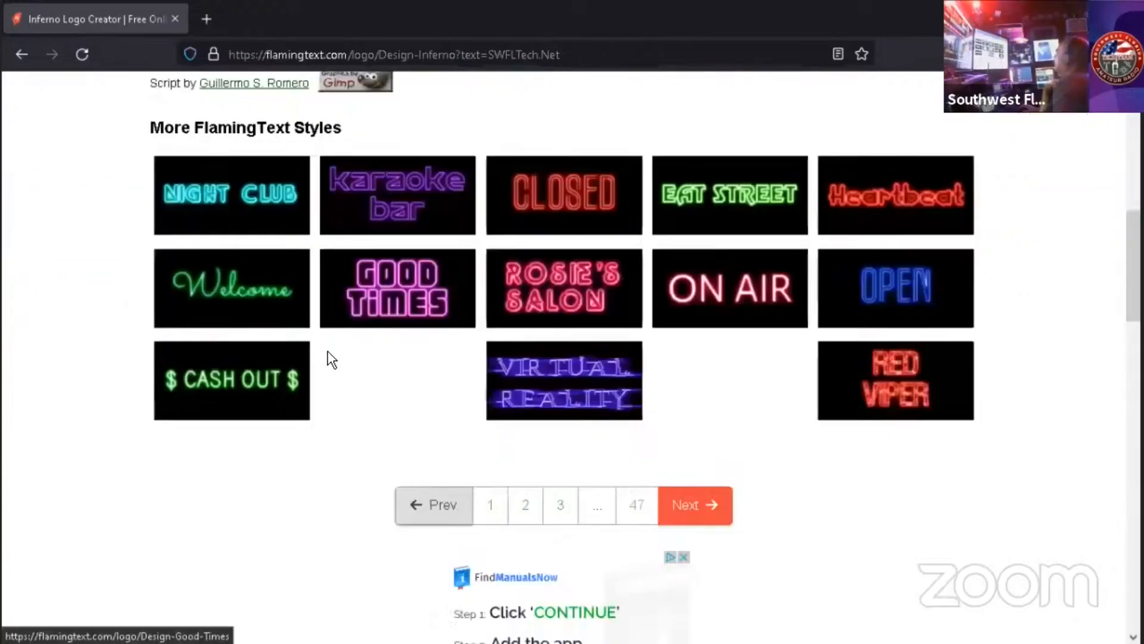
scroll(329, 359, up, 5)
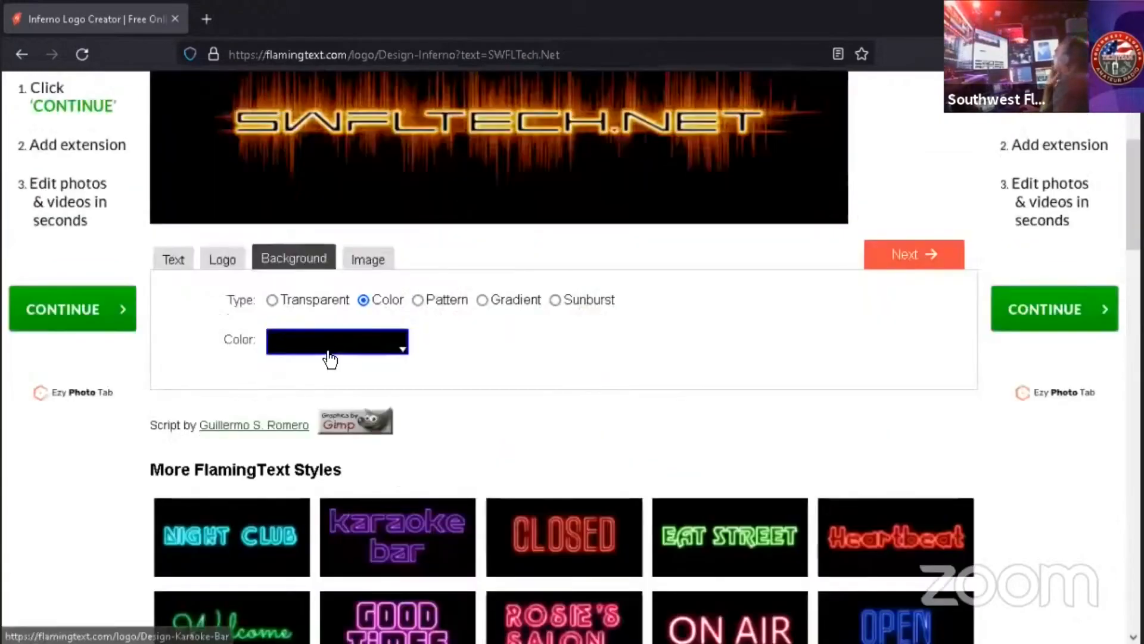
scroll(383, 468, up, 3)
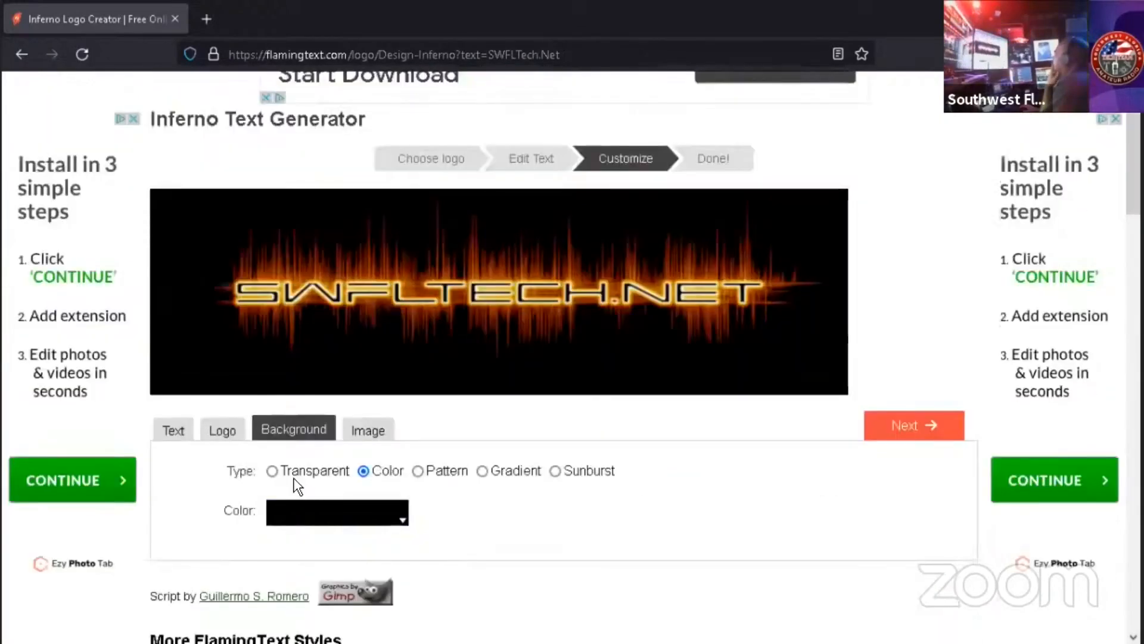
click(345, 472)
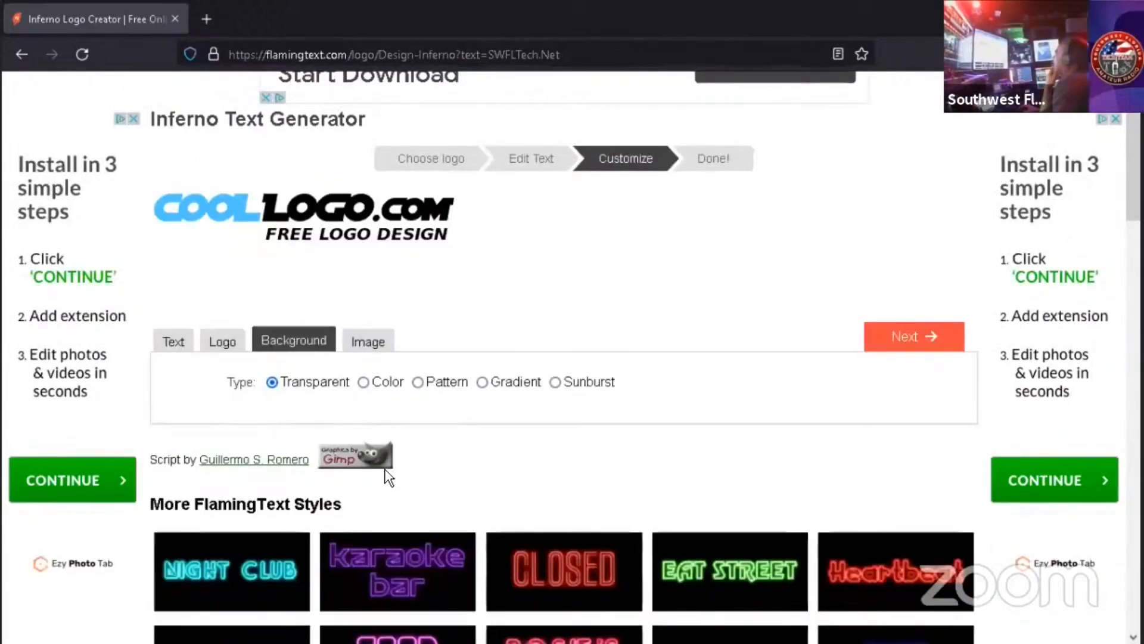
Step: Reload the Inferno editor and bring up the logo's Background settings
scroll(390, 473, up, 1)
scroll(376, 379, up, 1)
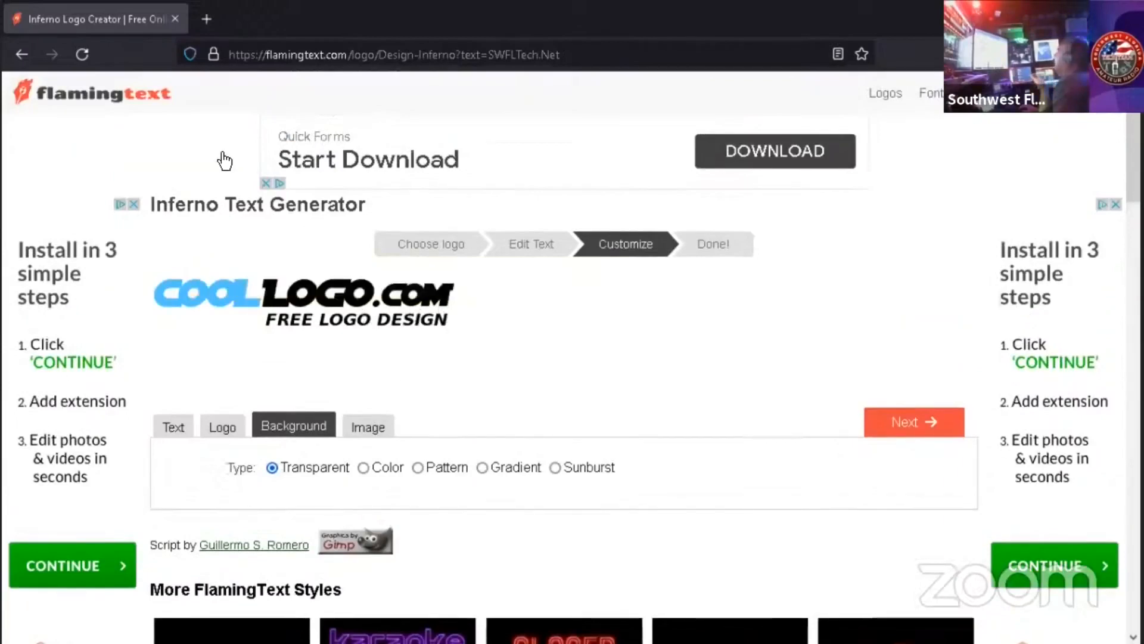
click(87, 52)
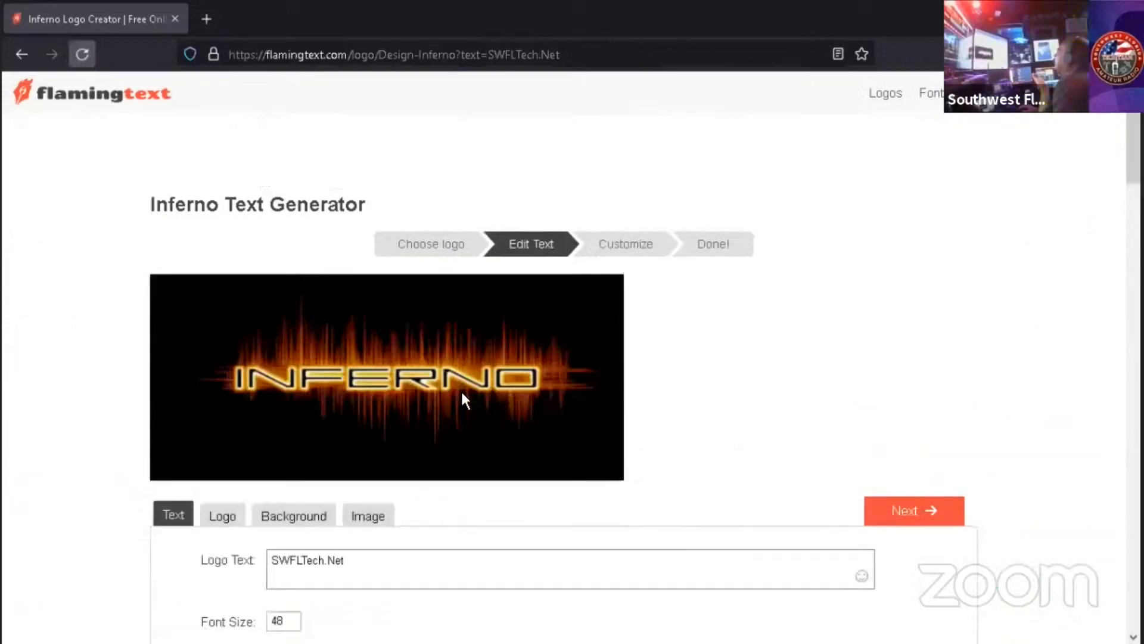
scroll(458, 391, down, 2)
scroll(285, 374, down, 2)
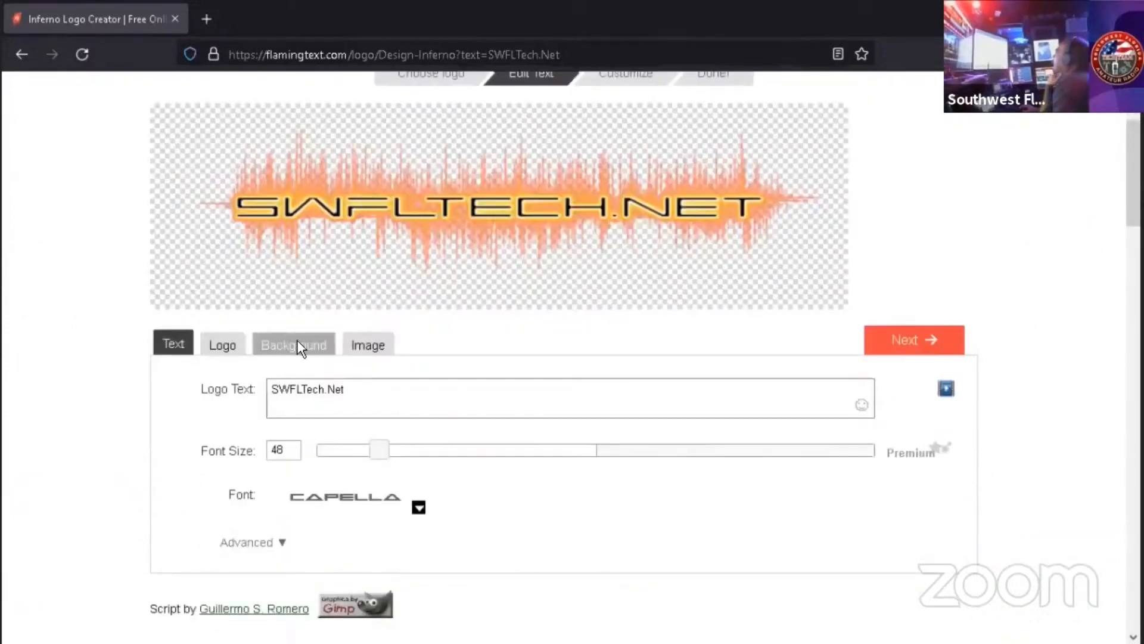
click(298, 345)
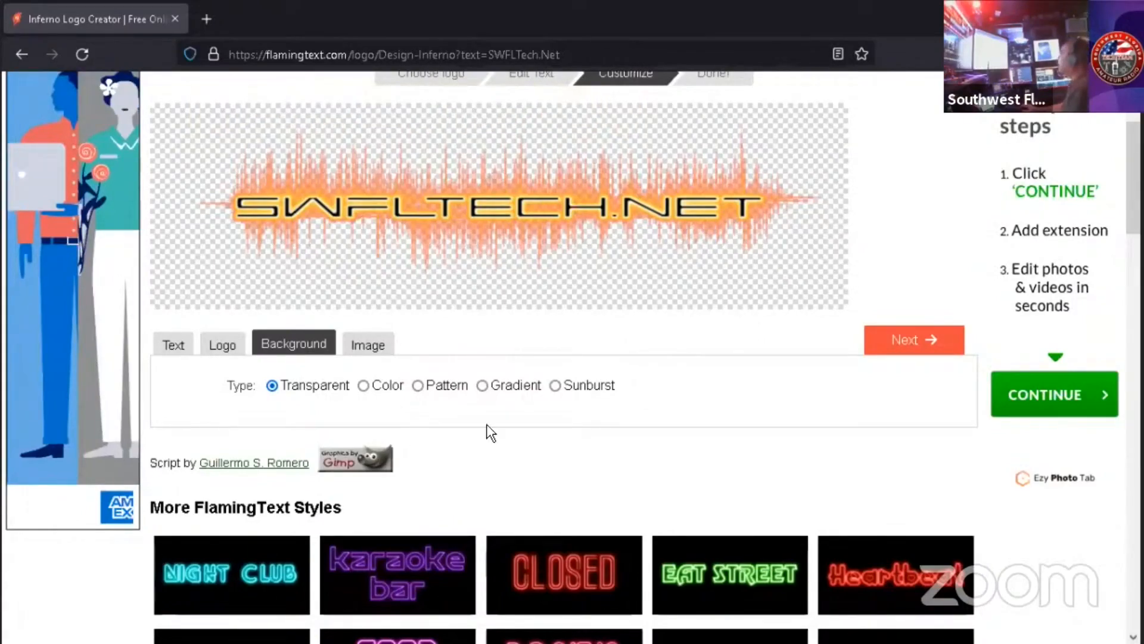
scroll(488, 431, up, 3)
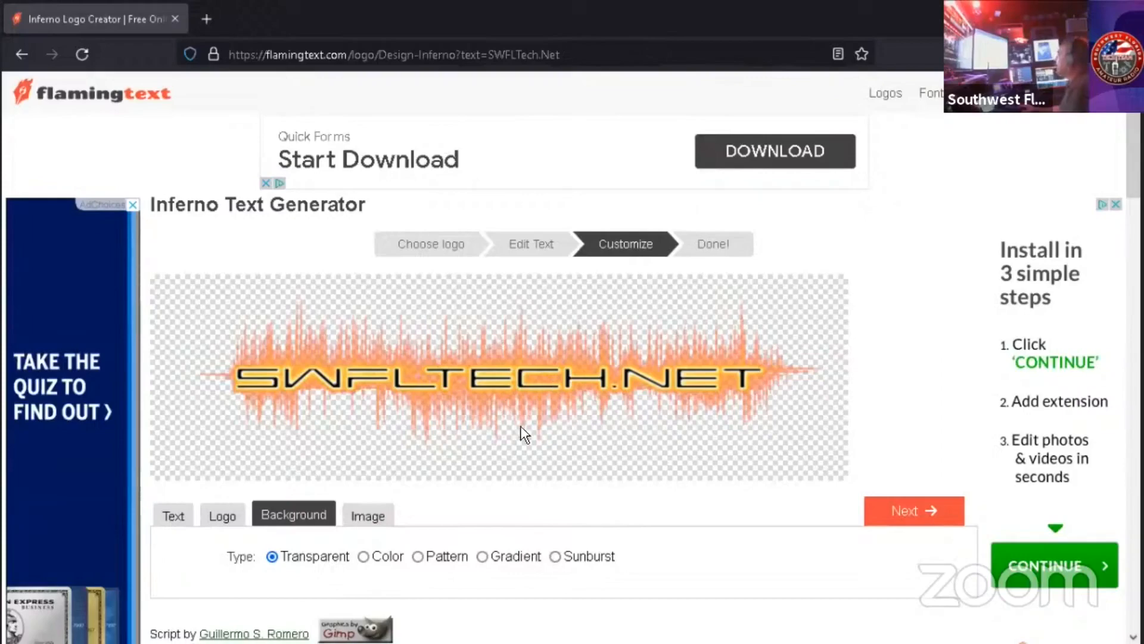
scroll(520, 426, down, 2)
scroll(429, 332, down, 2)
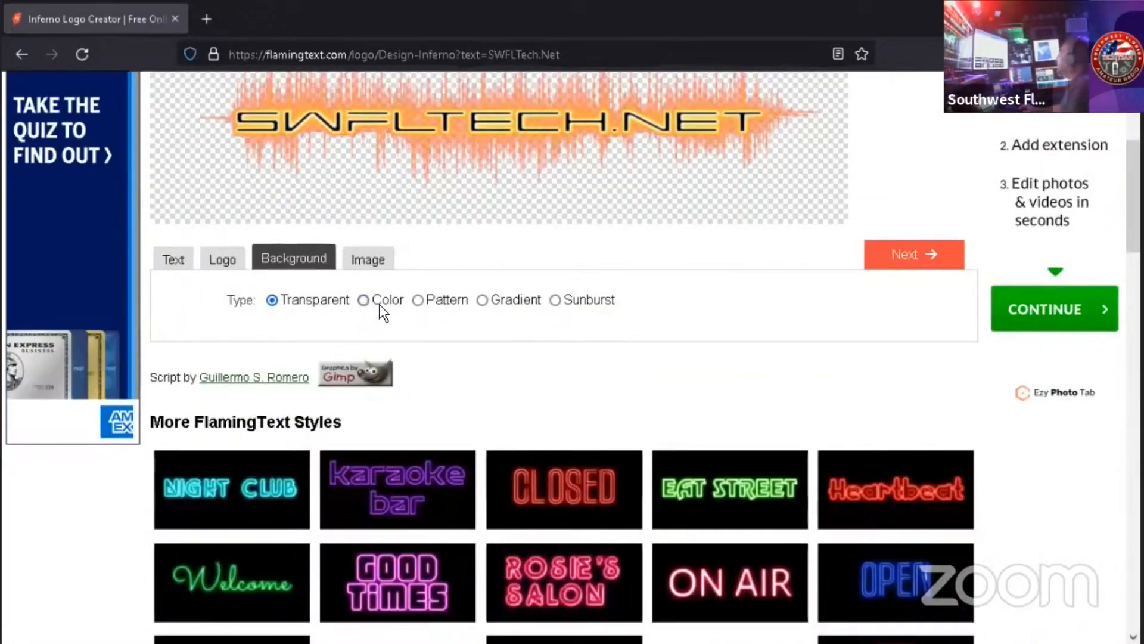
Step: Try Color and Pattern backgrounds, then settle back on Transparent
click(380, 305)
click(420, 302)
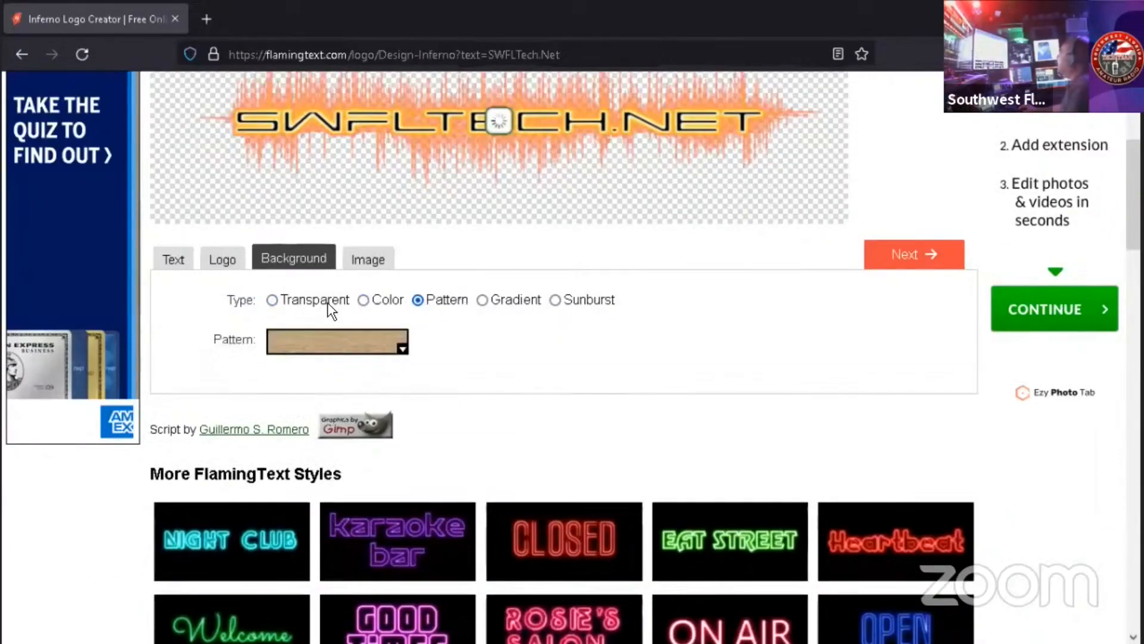
click(284, 304)
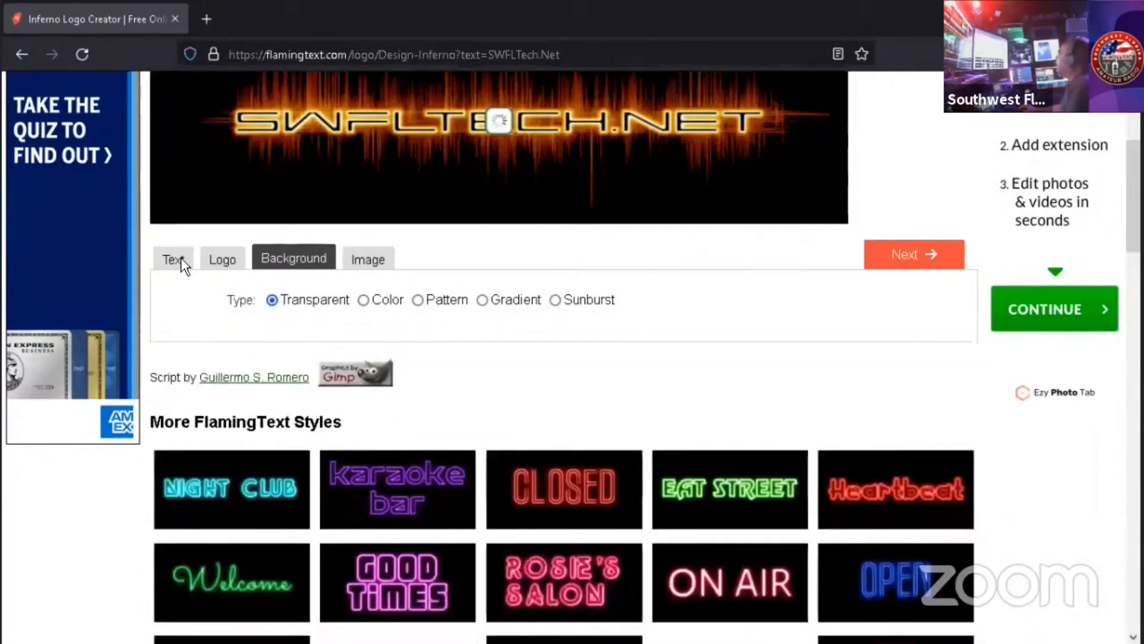
Step: Return via Text and Edit Text to the Choose logo step with all styles
click(179, 258)
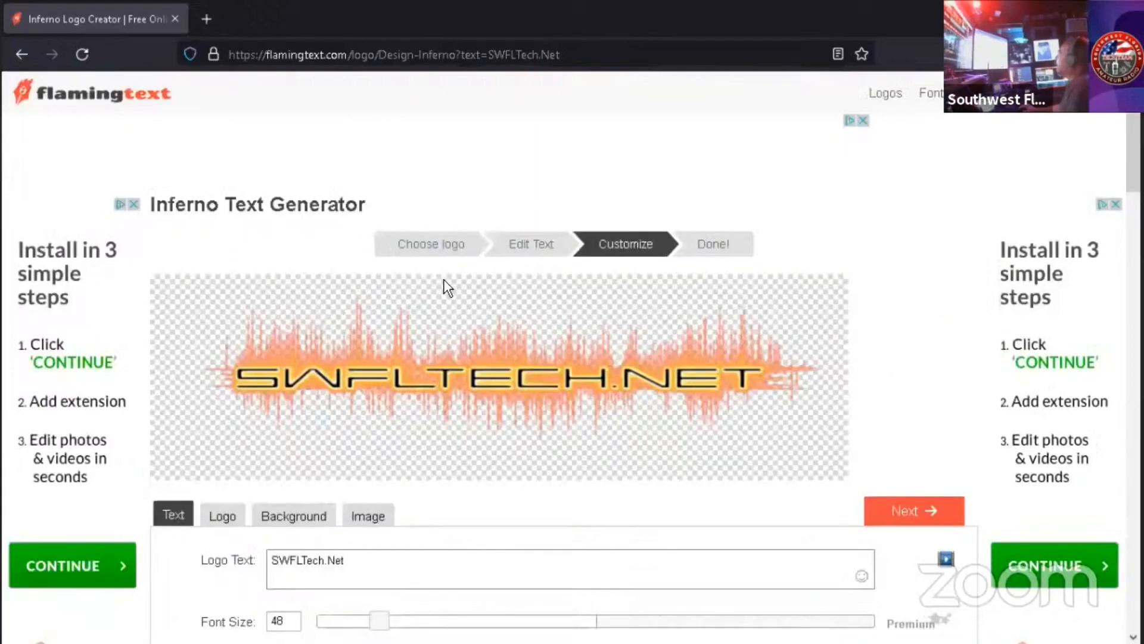
click(512, 249)
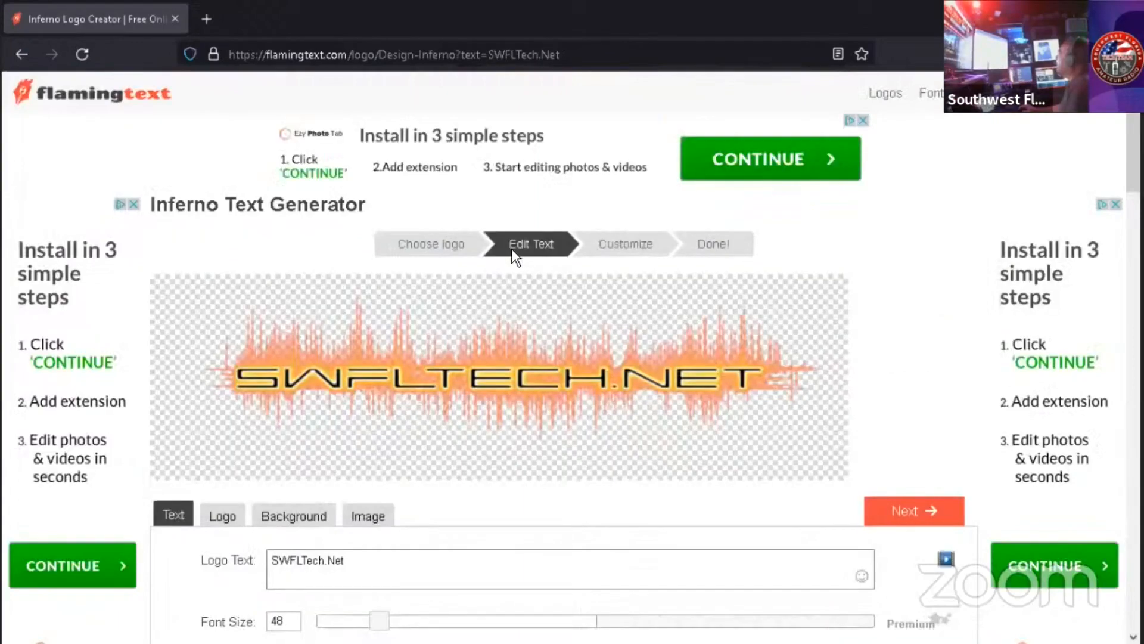
click(452, 245)
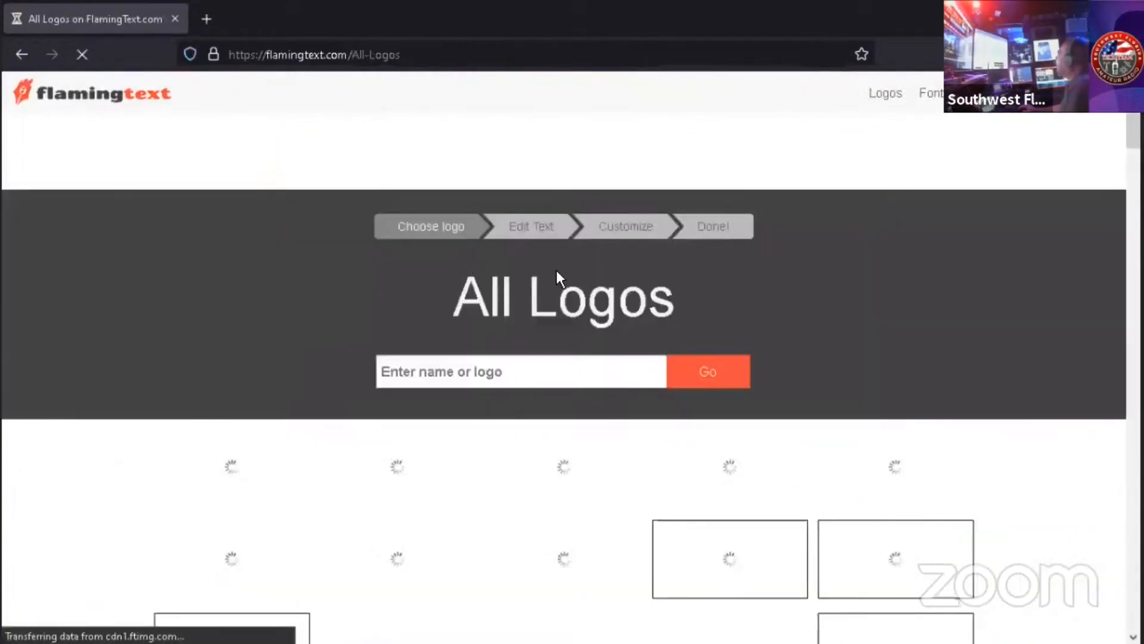
Step: Choose the CLAN style from All Logos and start editing it
scroll(557, 280, down, 4)
scroll(424, 268, down, 2)
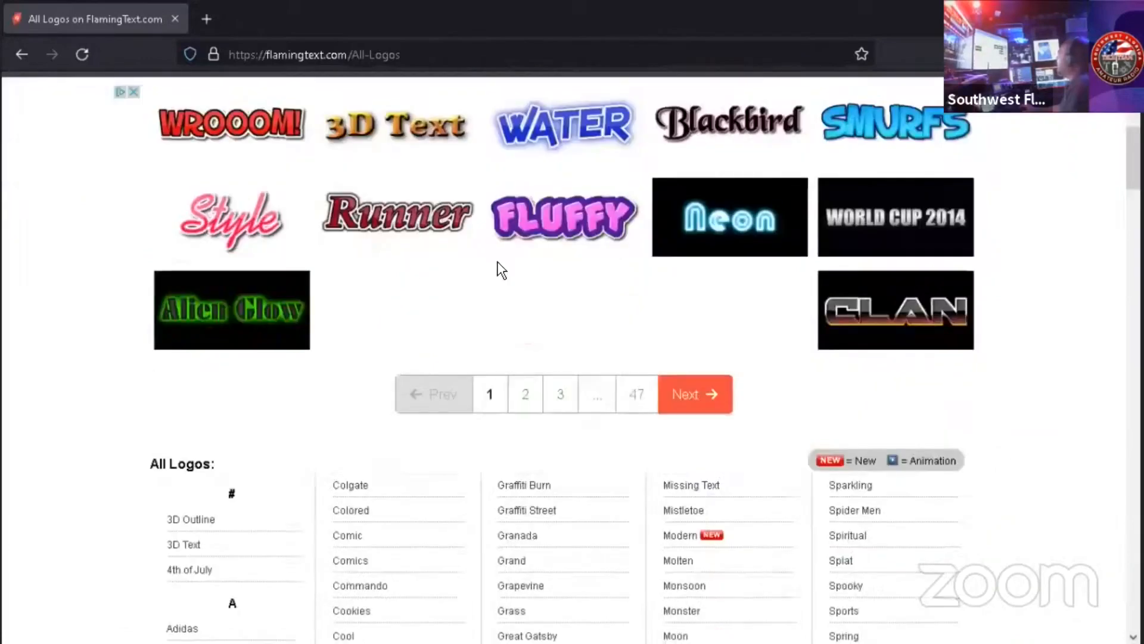
click(882, 316)
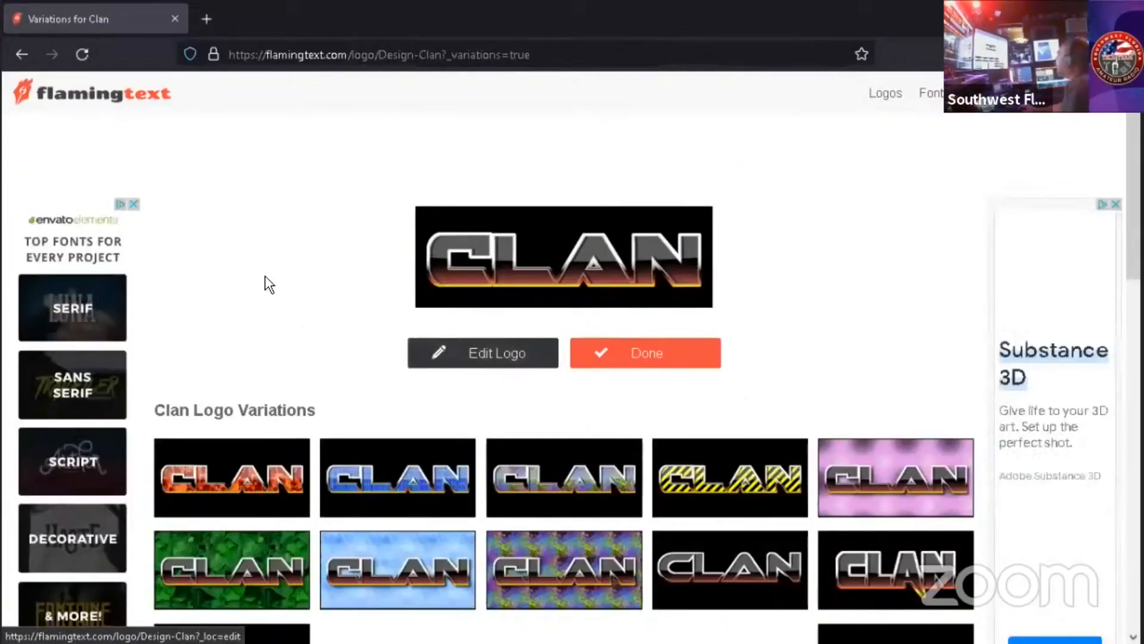
click(412, 358)
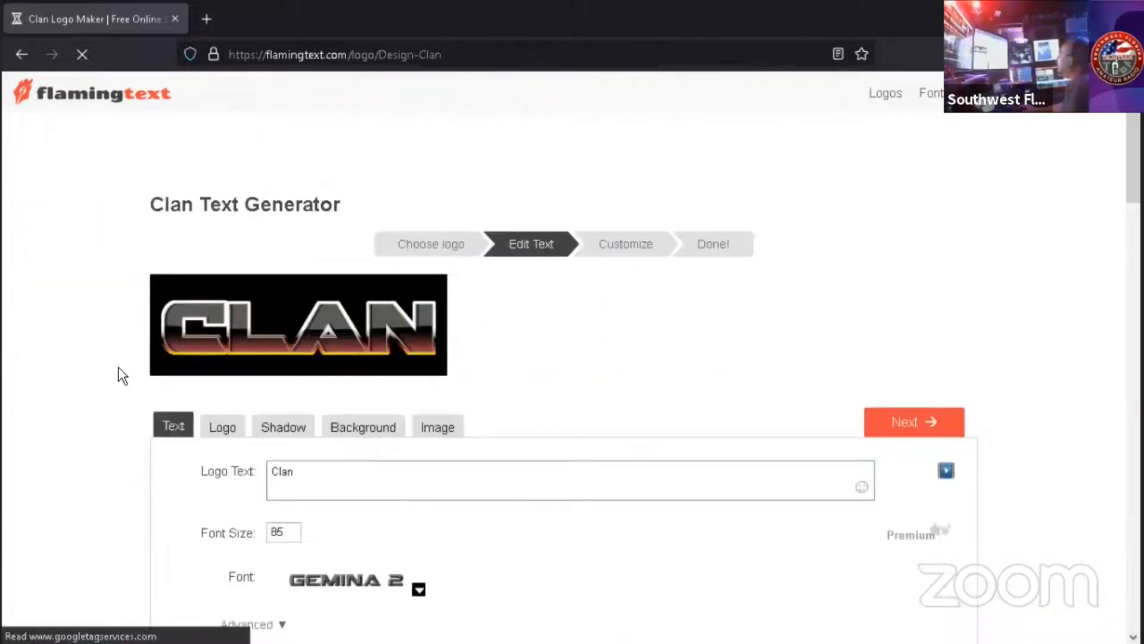
Step: Set the Clan logo font to ZIPERHEAD and replace the text Clan with KM4OVZ
scroll(348, 274, down, 3)
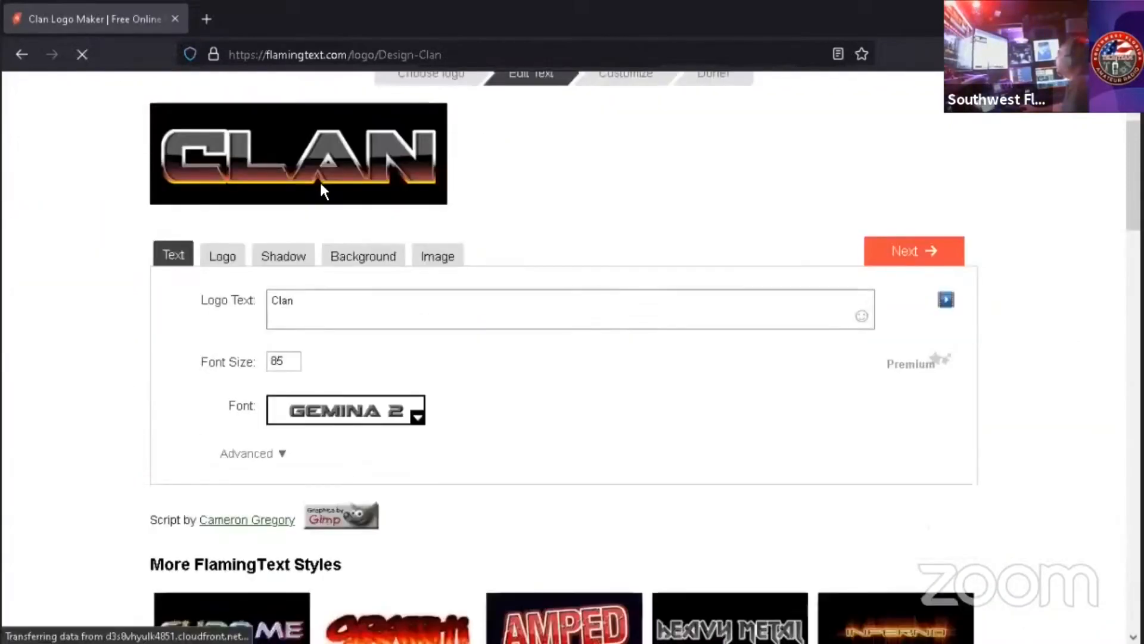
click(417, 419)
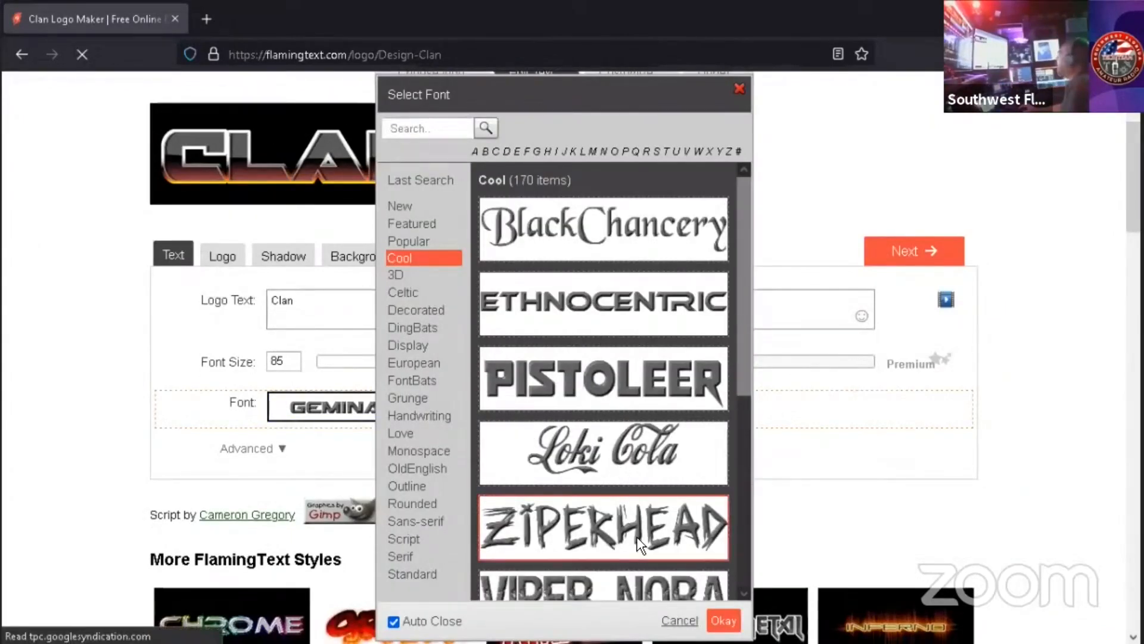
click(637, 538)
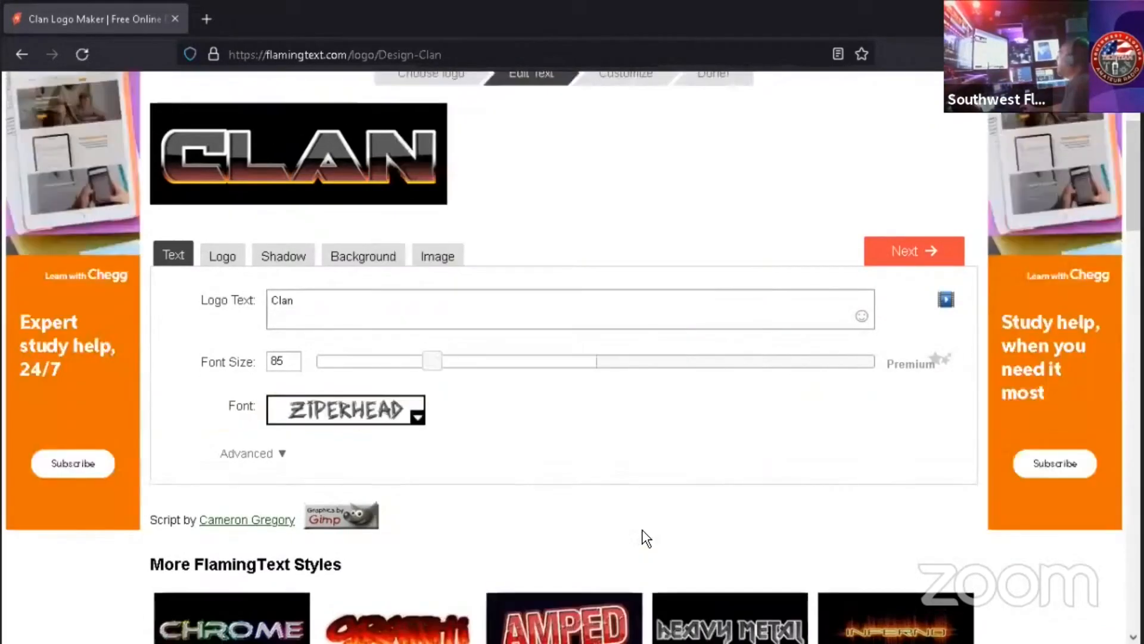
click(417, 419)
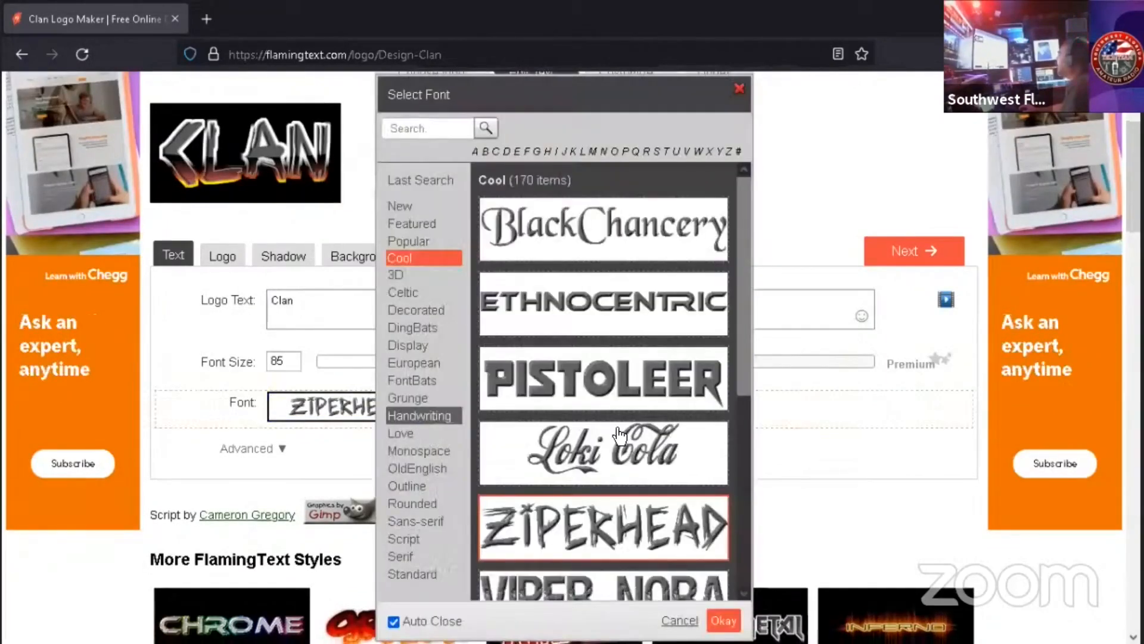
click(304, 304)
triple_click(406, 324)
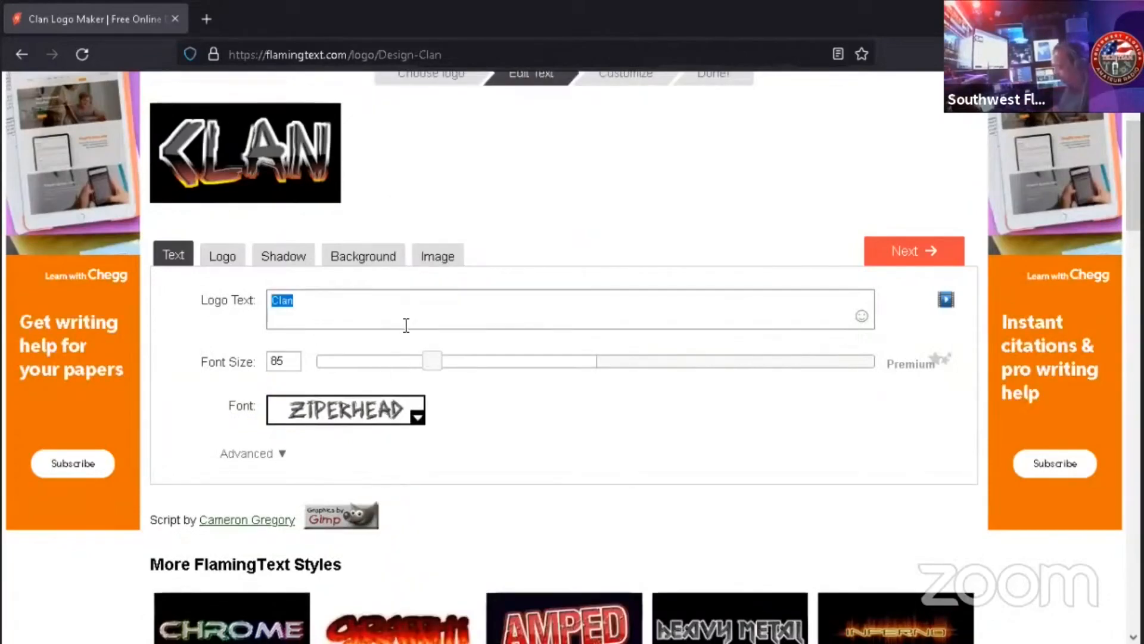
text(KM4OVZ)
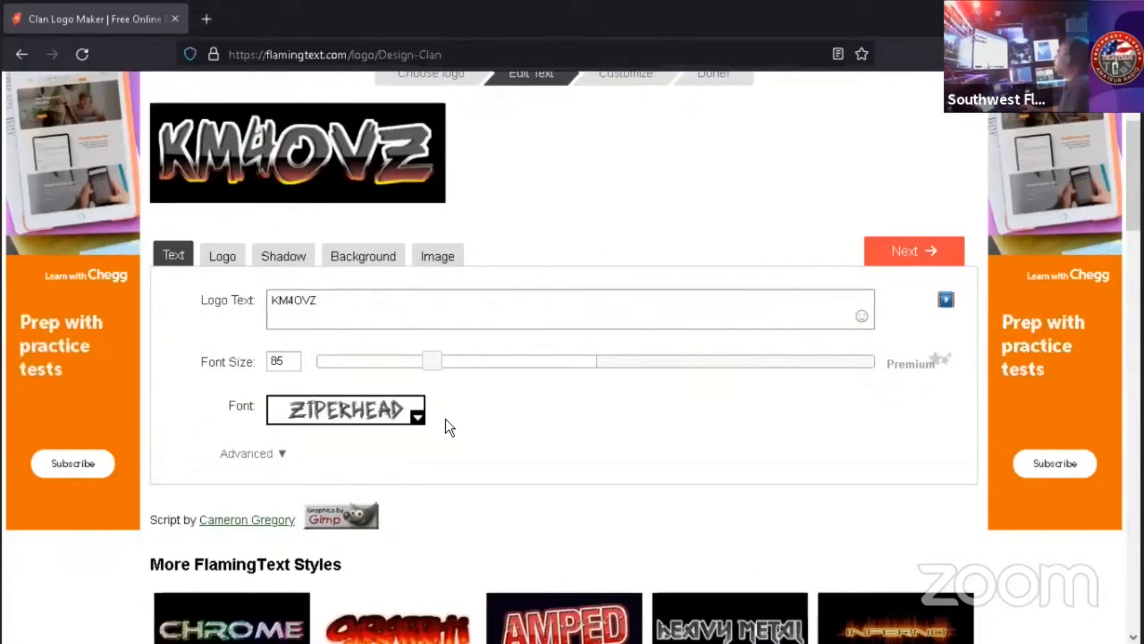
Step: Fill KM4OVZ with the black-red-orange-yellow gradient fitted to Text, then reload the editor
click(223, 251)
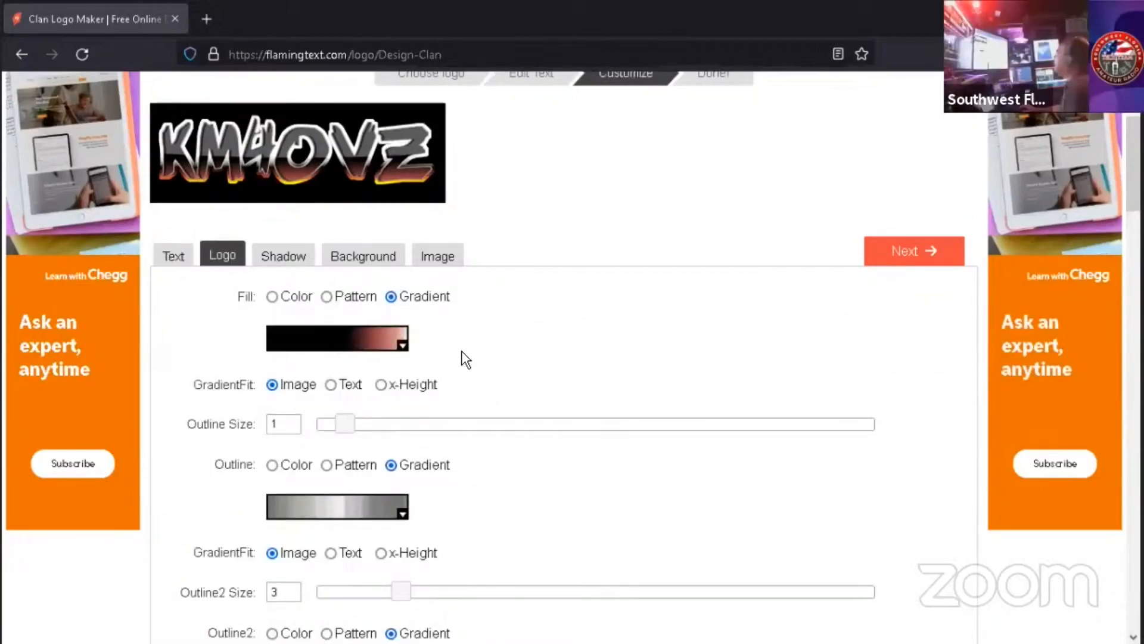
click(401, 347)
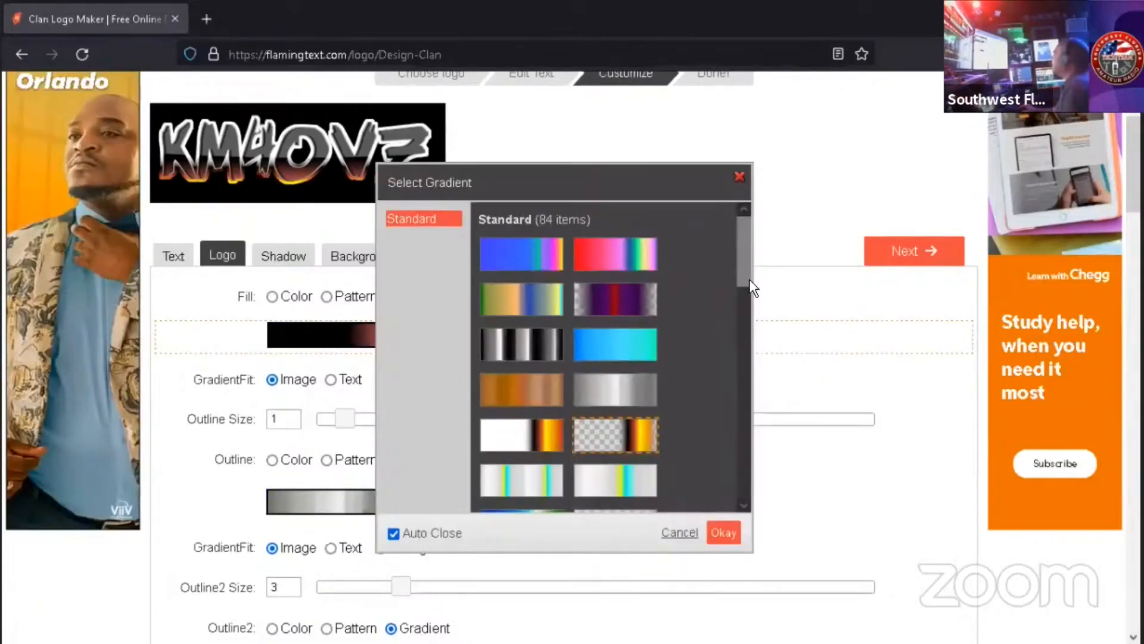
scroll(752, 304, down, 1)
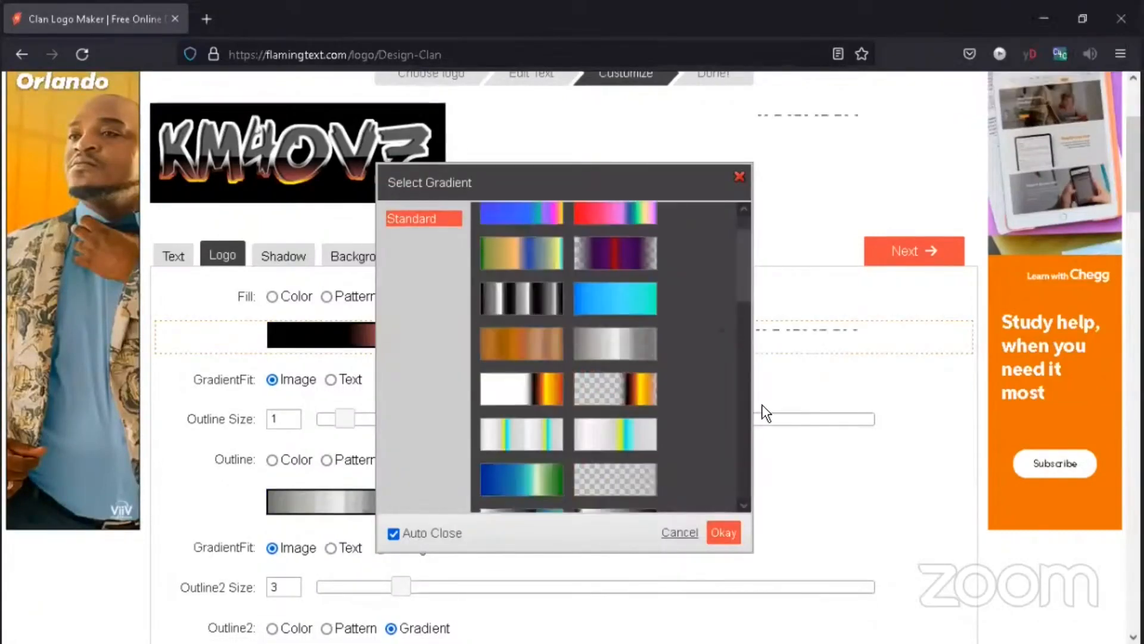
drag(763, 406, 762, 512)
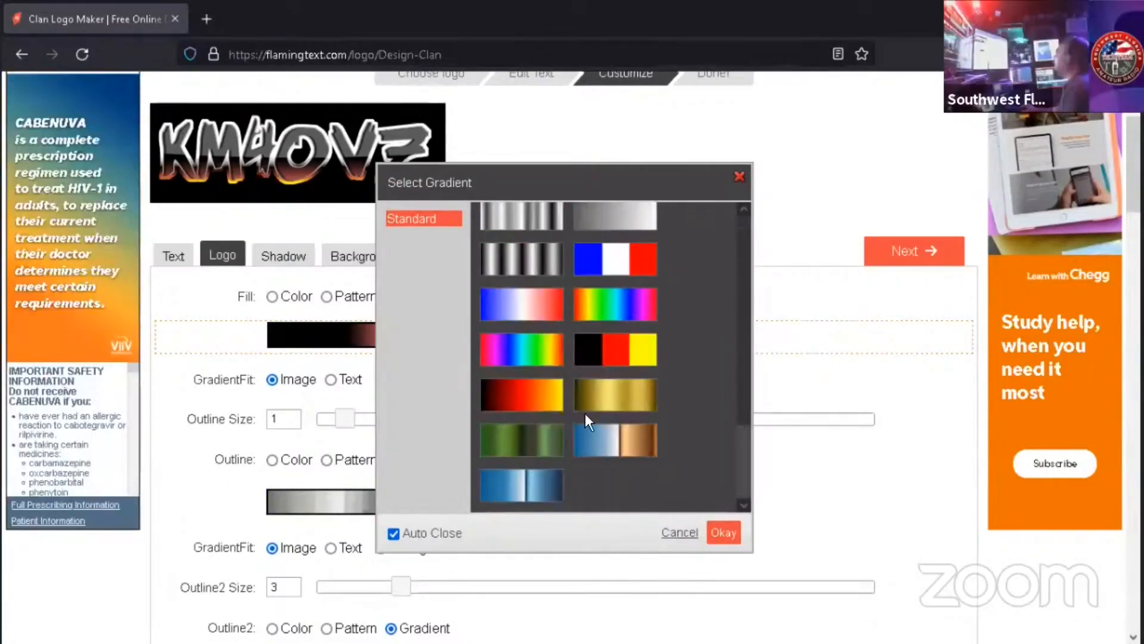
click(533, 405)
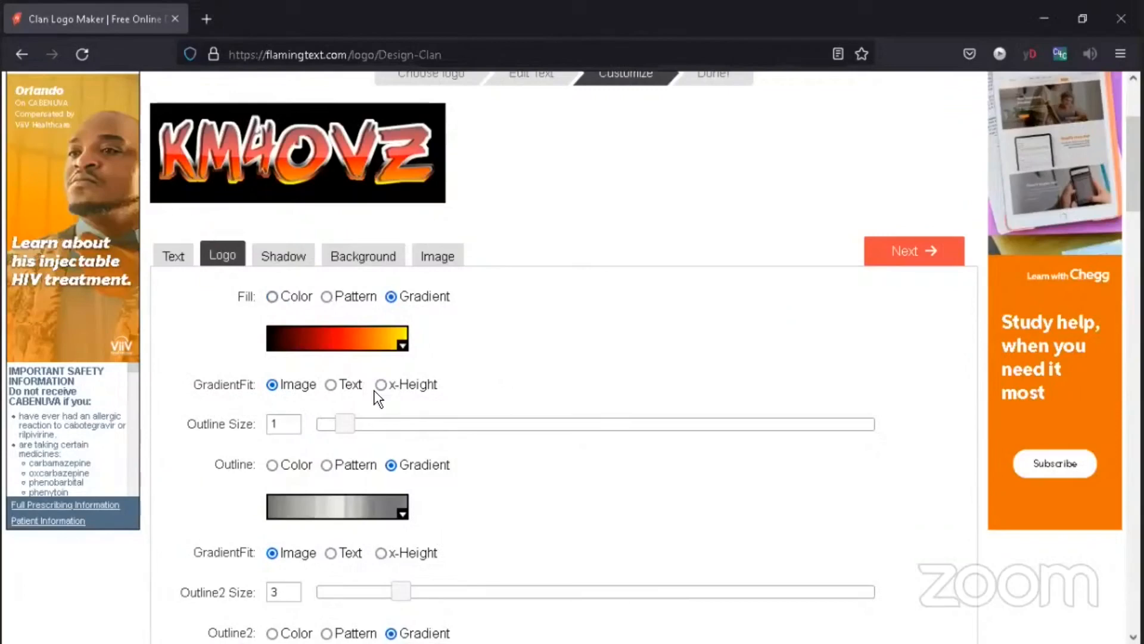
click(331, 384)
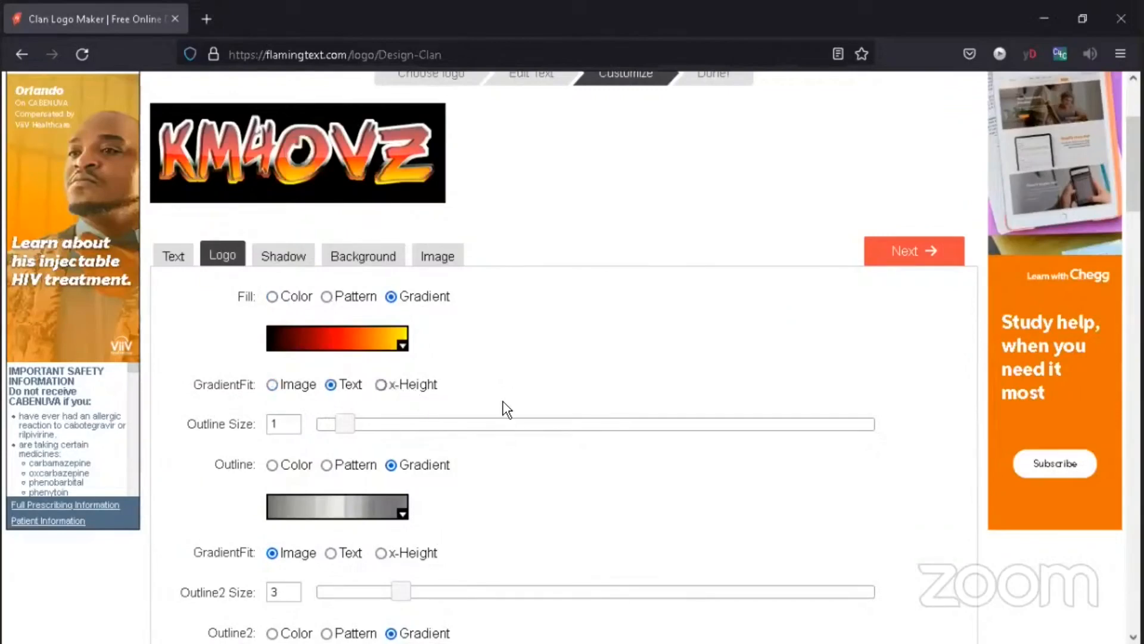
click(84, 53)
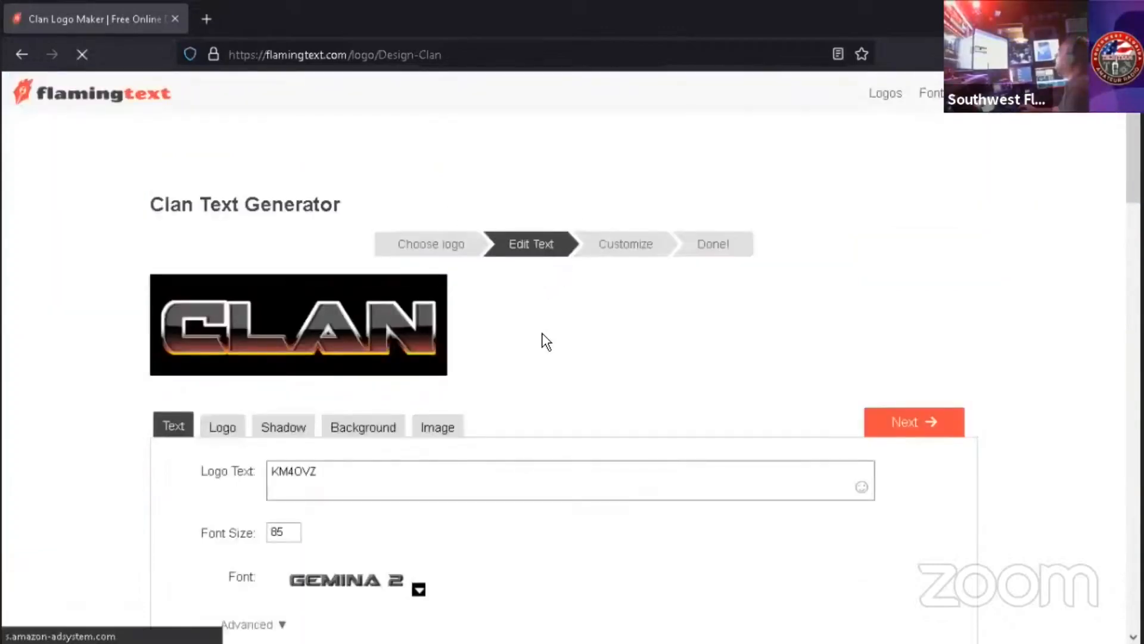
Step: Look through the logo's Shadow and fill settings, then reload the editor page
scroll(530, 345, down, 2)
scroll(408, 293, down, 2)
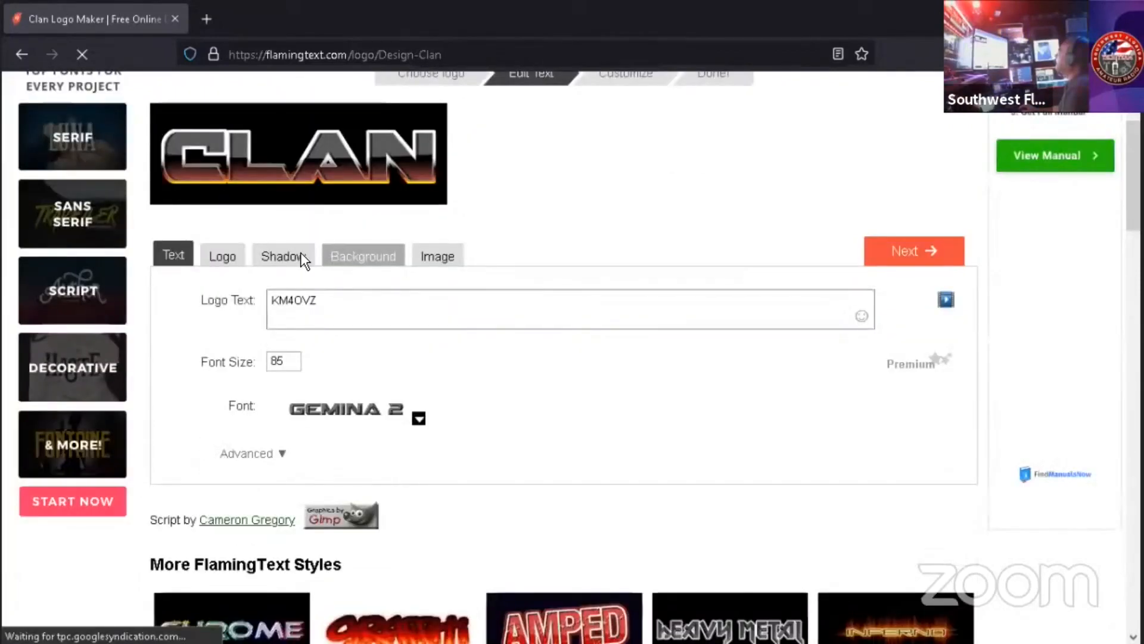
click(286, 256)
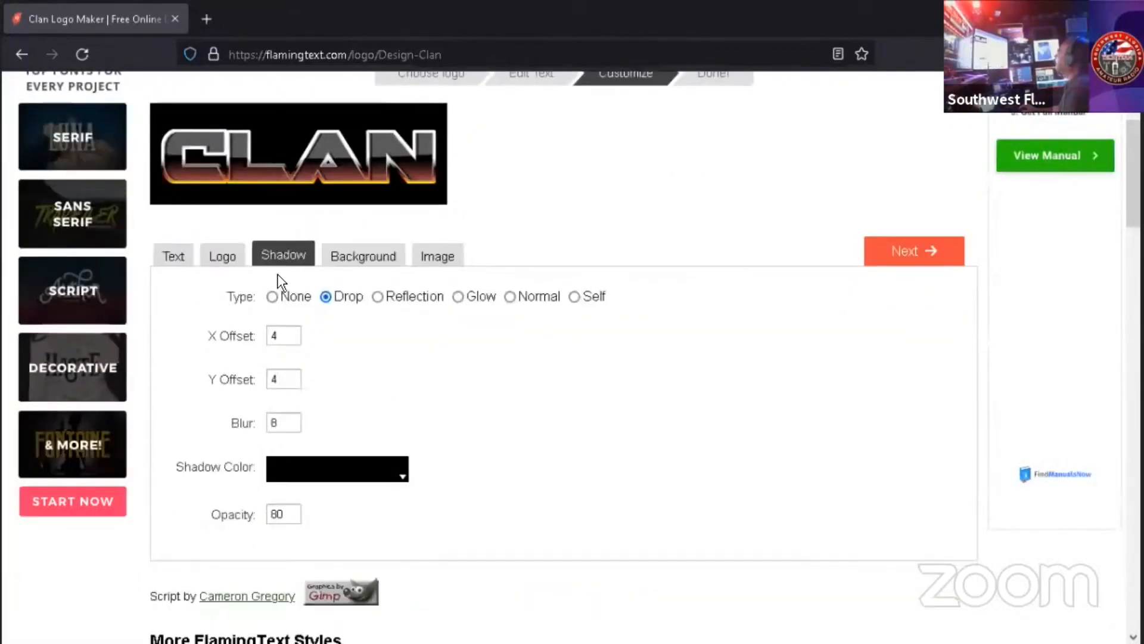
click(208, 252)
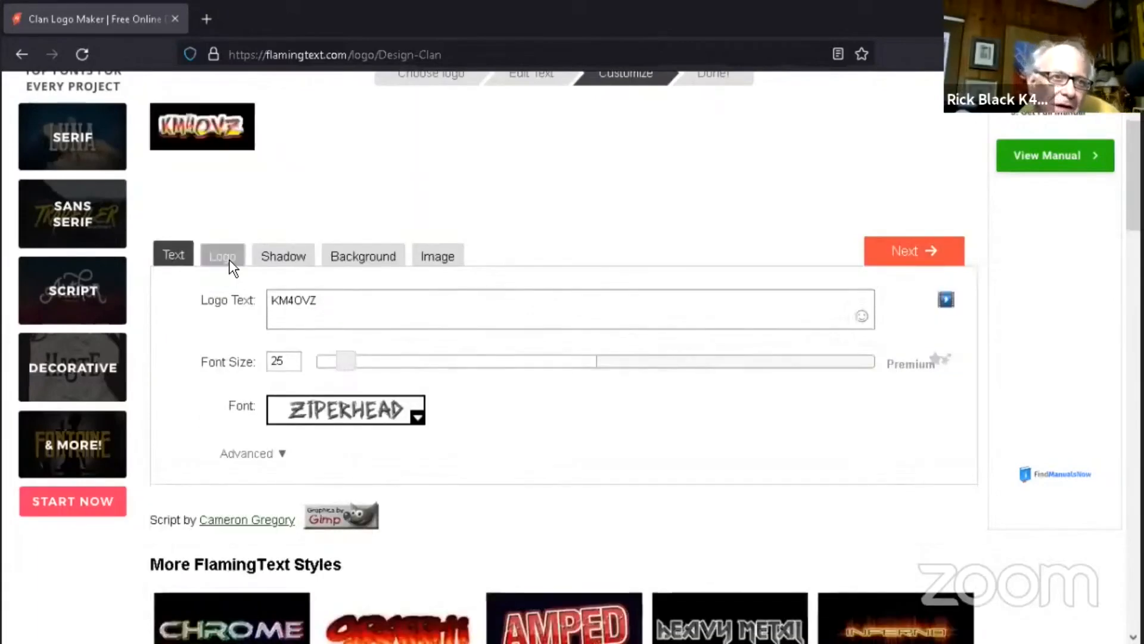
click(229, 259)
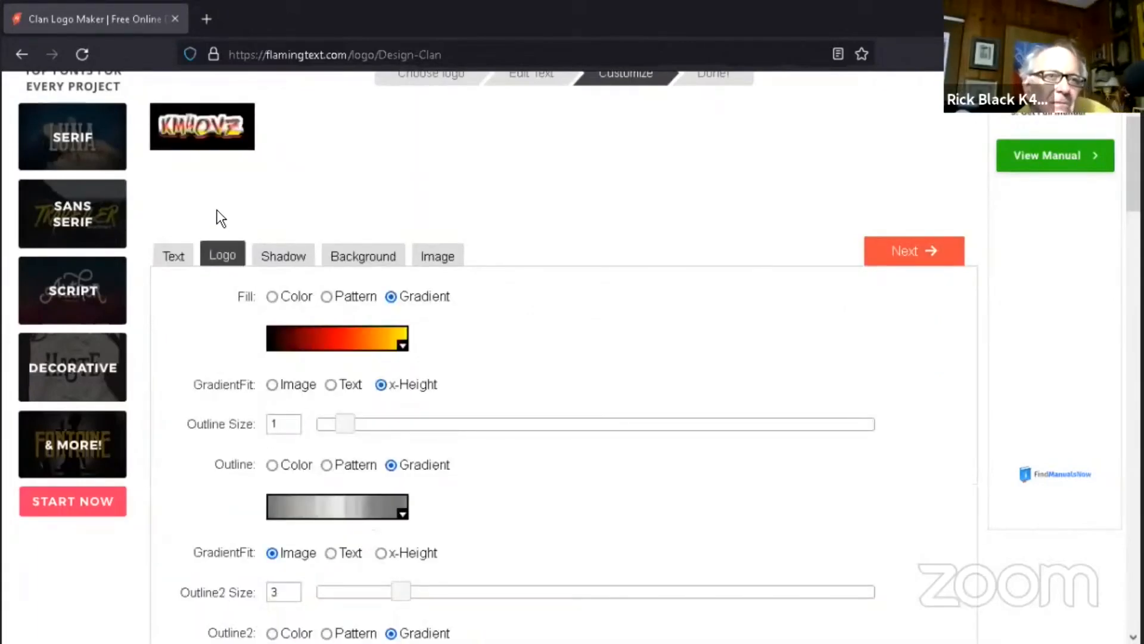
click(84, 54)
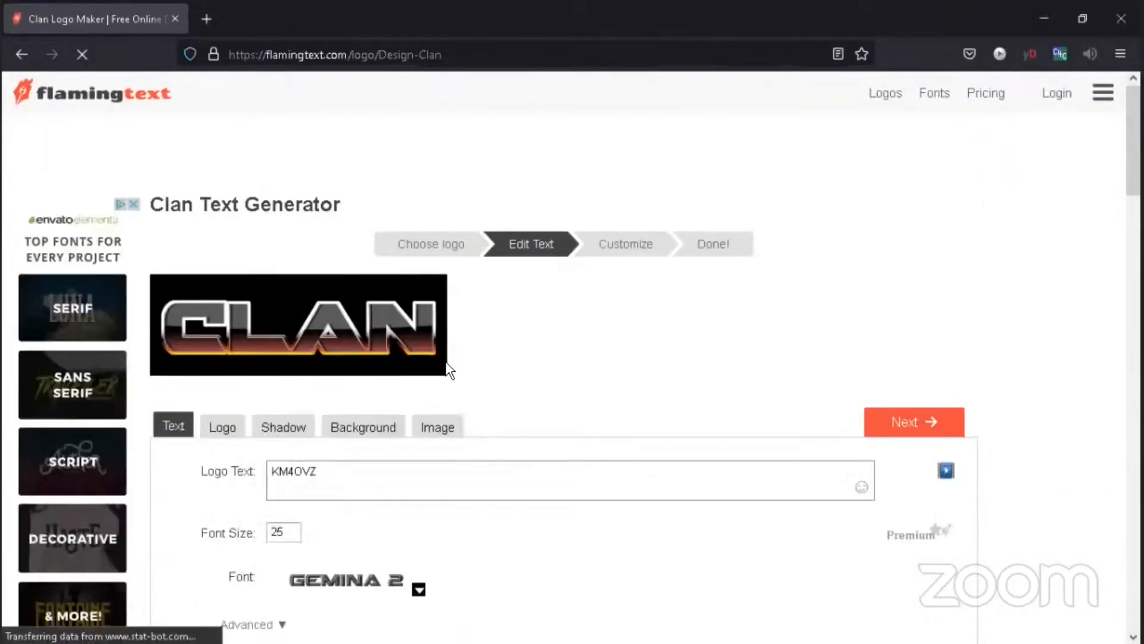
Step: Enlarge the KM4OVZ font size step by step through 52 and 87 to 97
scroll(444, 370, down, 3)
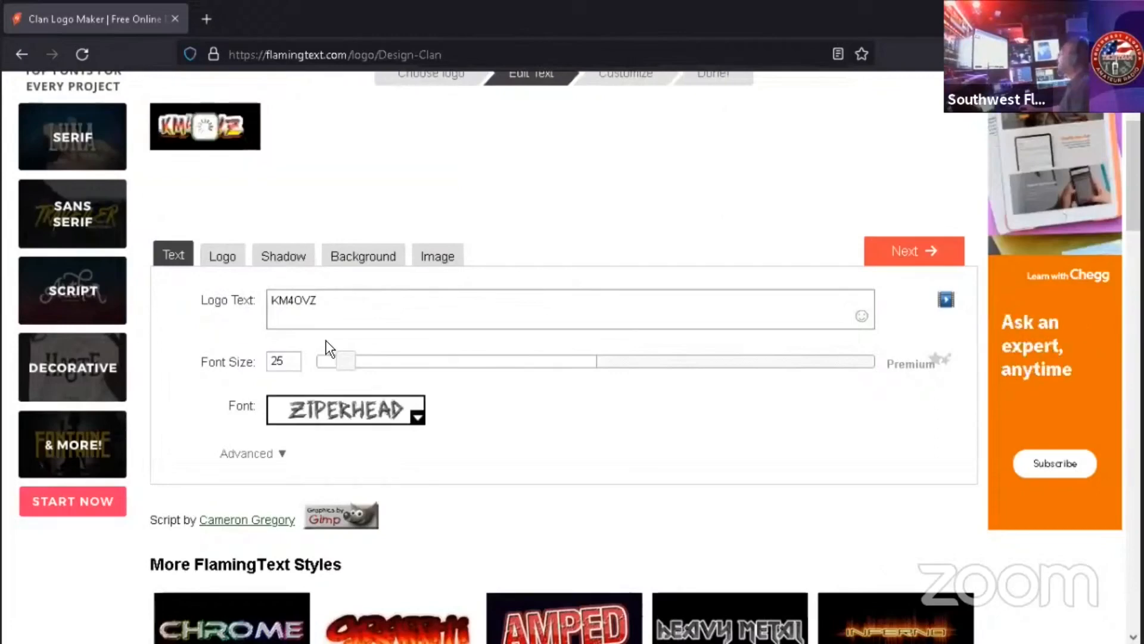
click(344, 363)
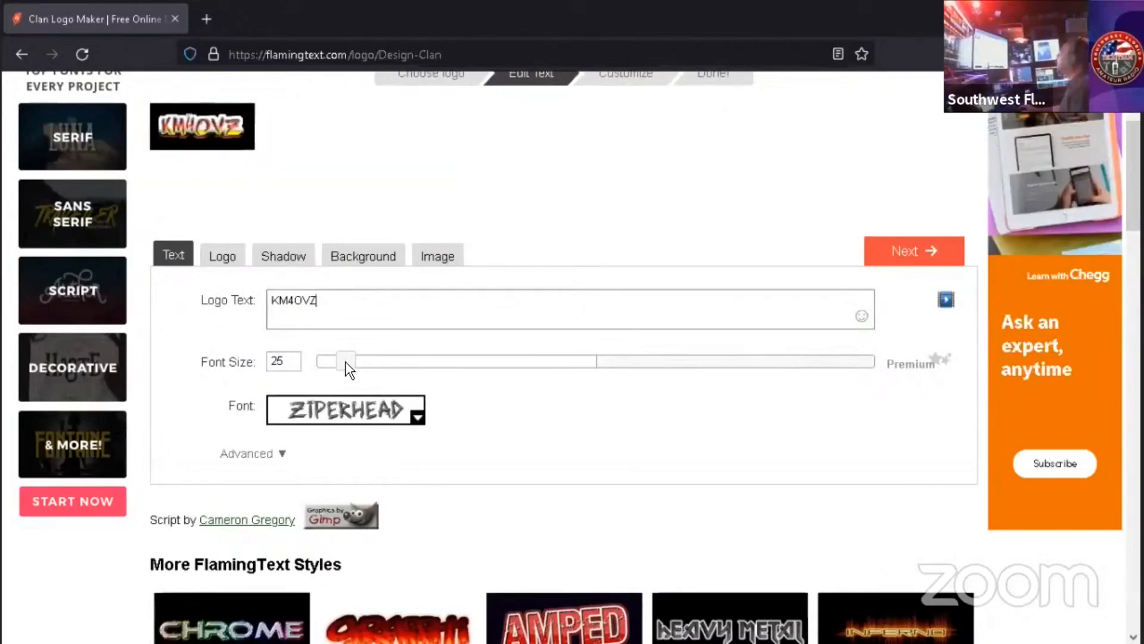
click(380, 366)
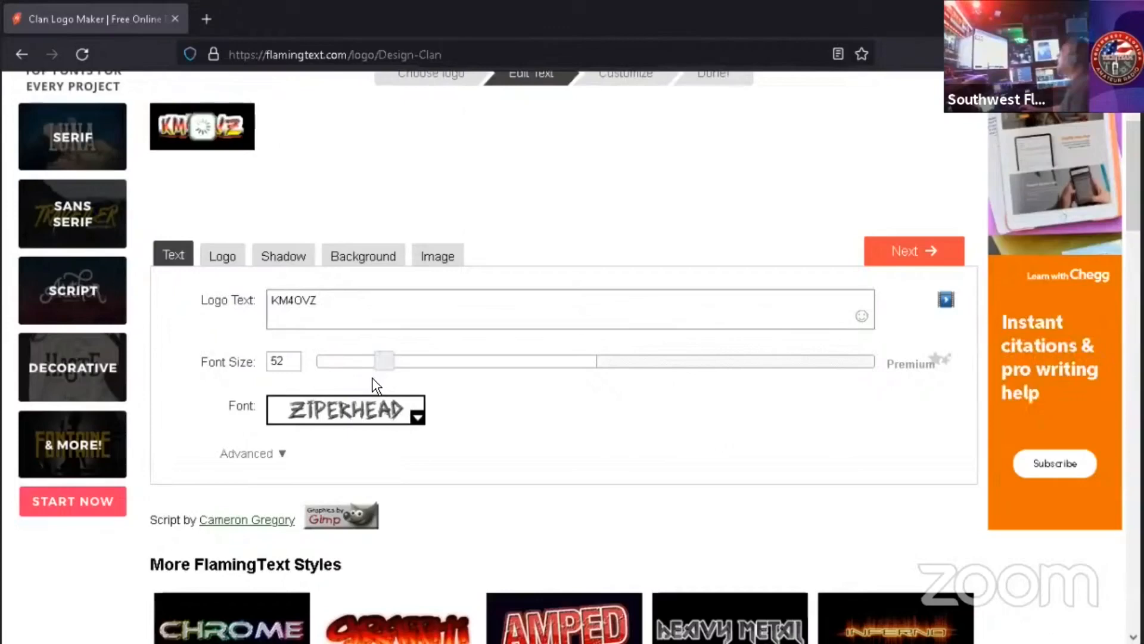
click(436, 362)
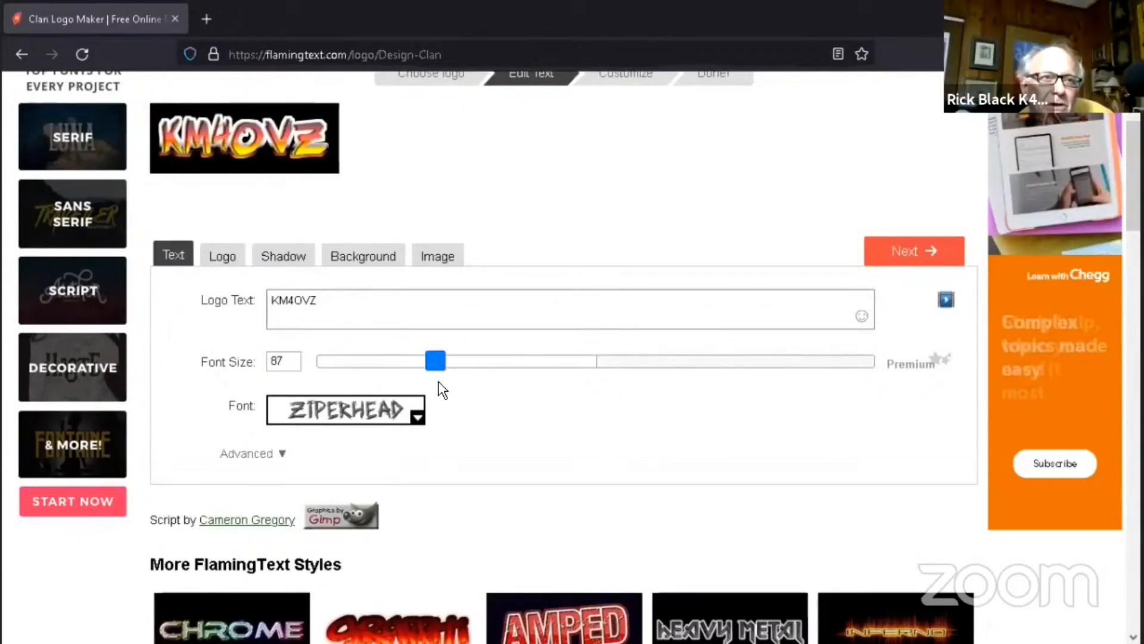
drag(438, 382, 451, 383)
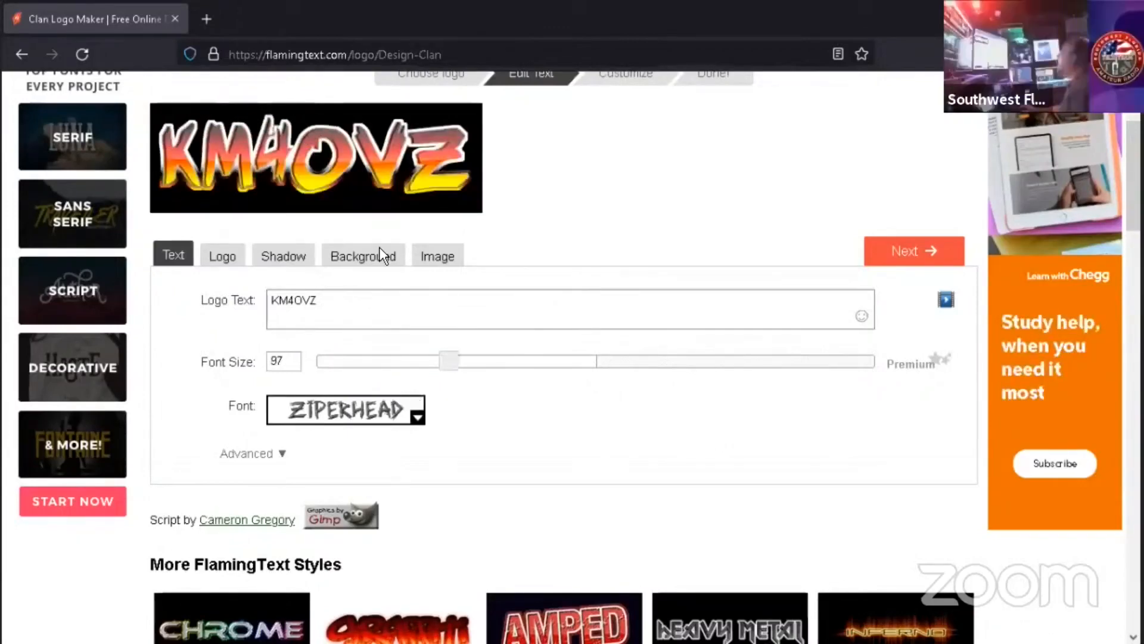
Step: Try Pattern and Color fills for KM4OVZ, browse the patterns, then return to Gradient fill
click(232, 262)
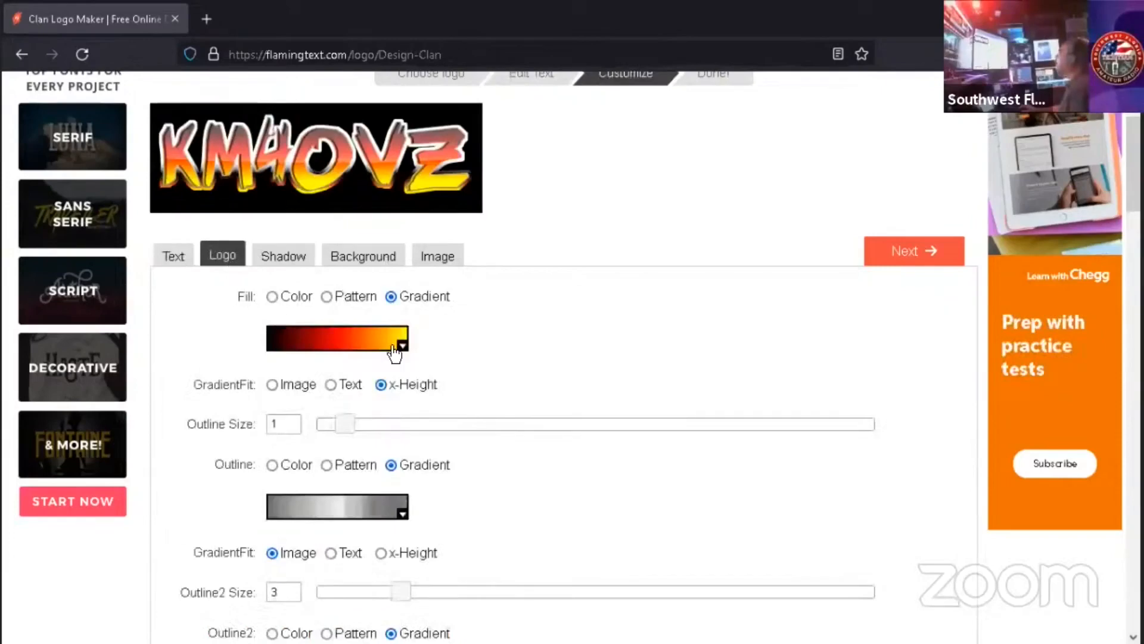
click(328, 296)
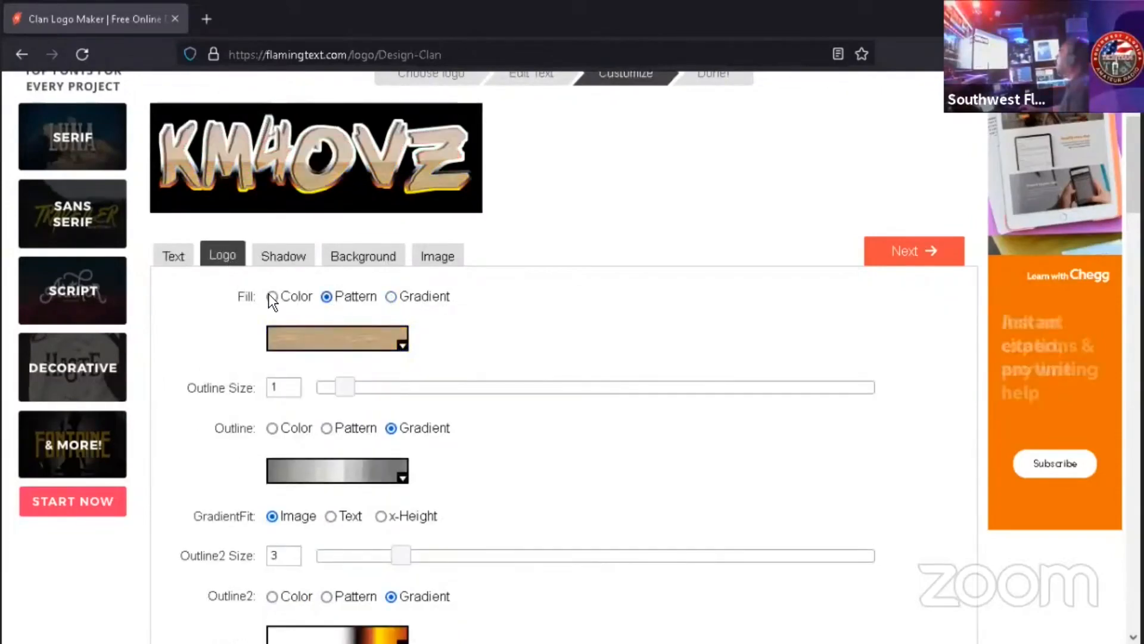
click(398, 349)
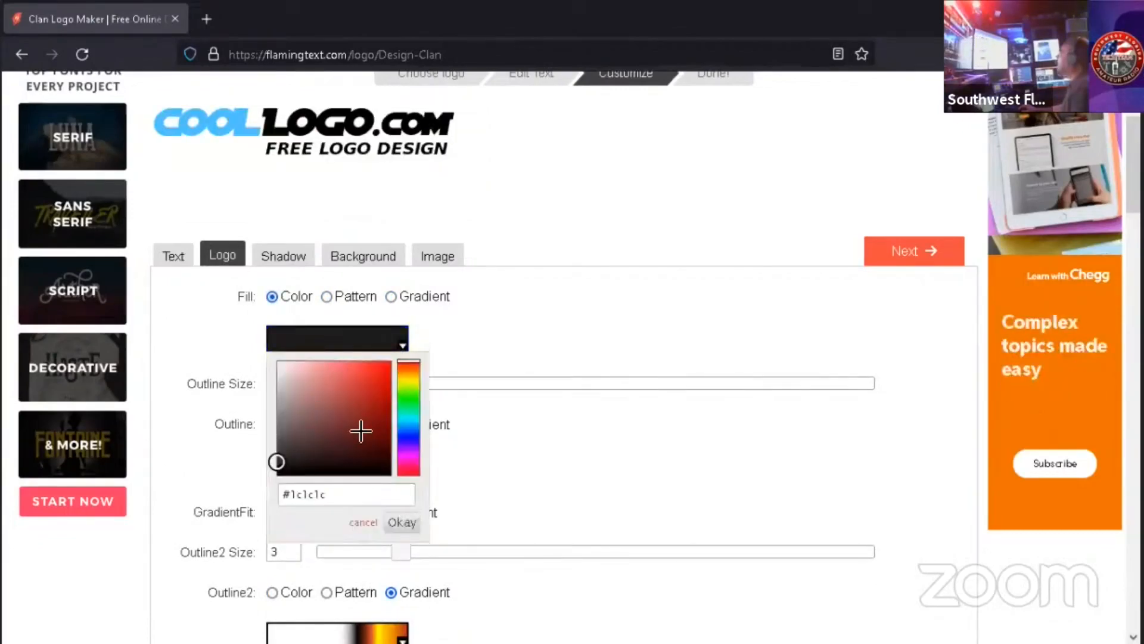
click(327, 294)
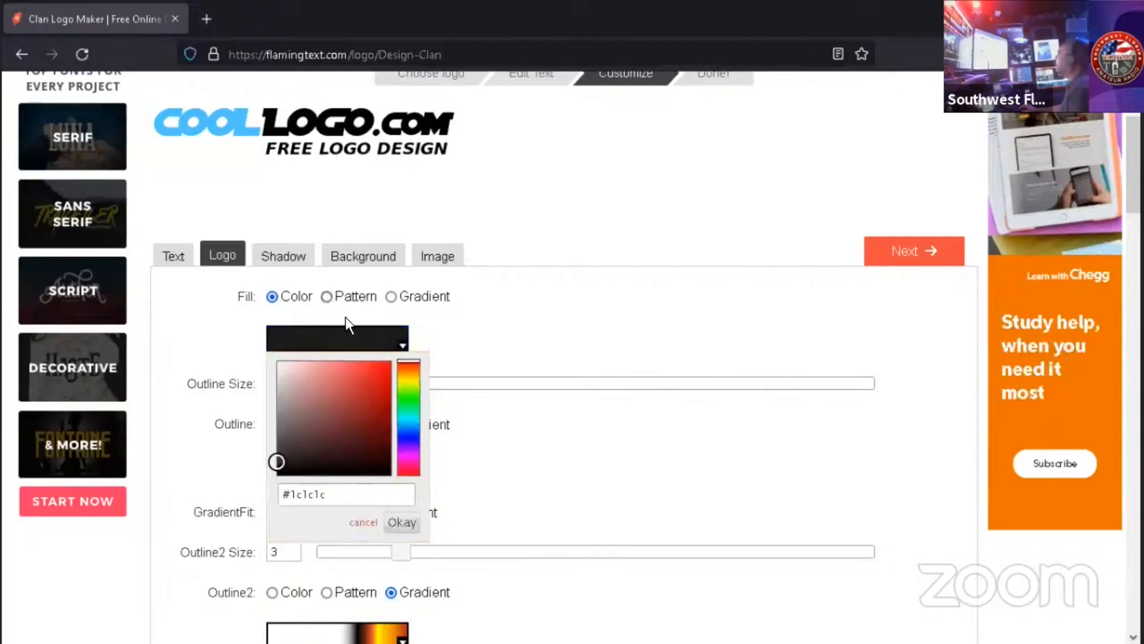
click(403, 345)
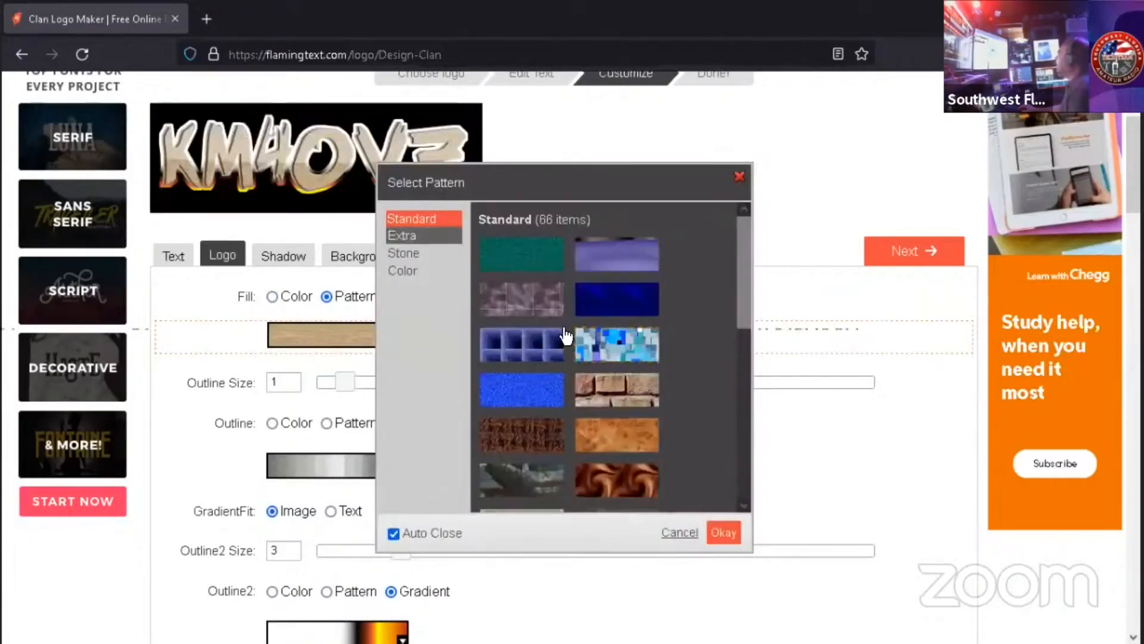
scroll(654, 387, down, 8)
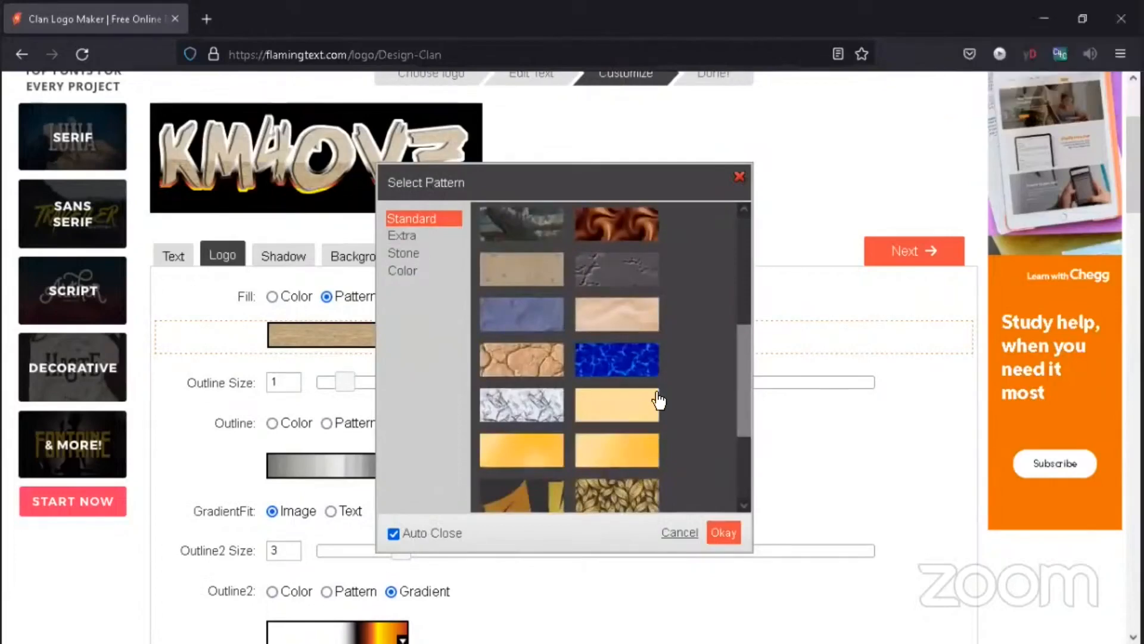
scroll(646, 419, down, 5)
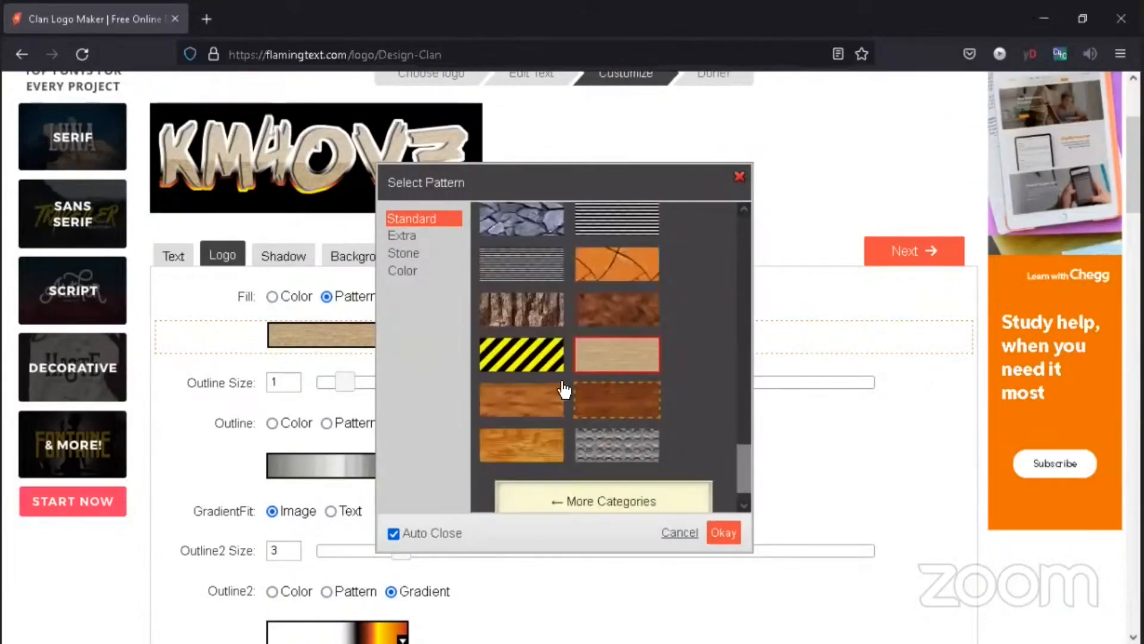
scroll(565, 388, down, 1)
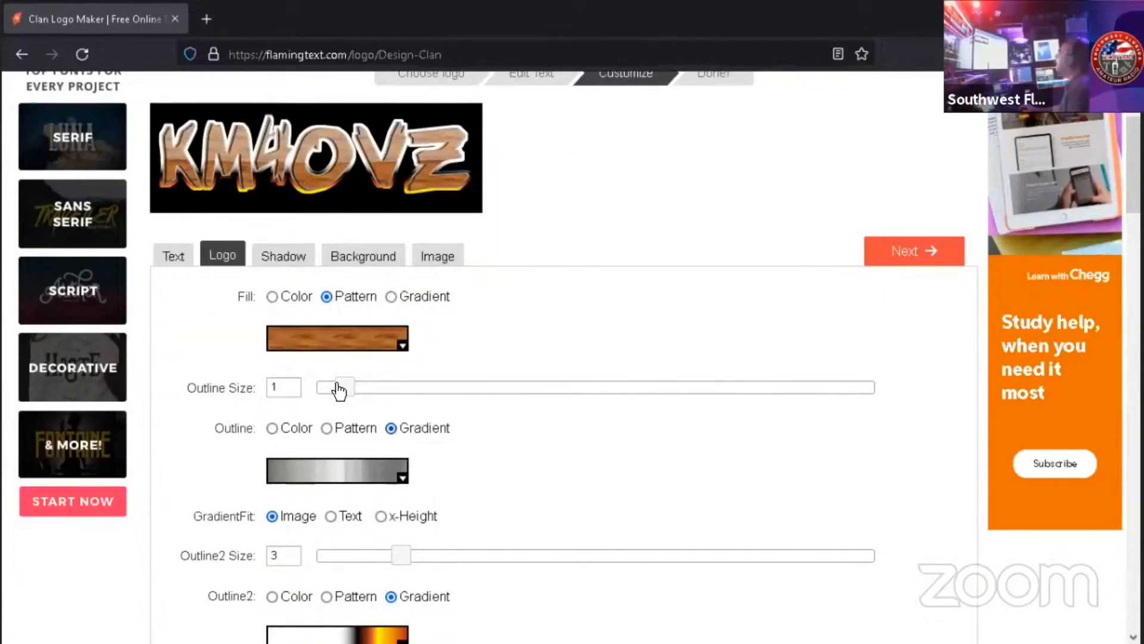
click(391, 296)
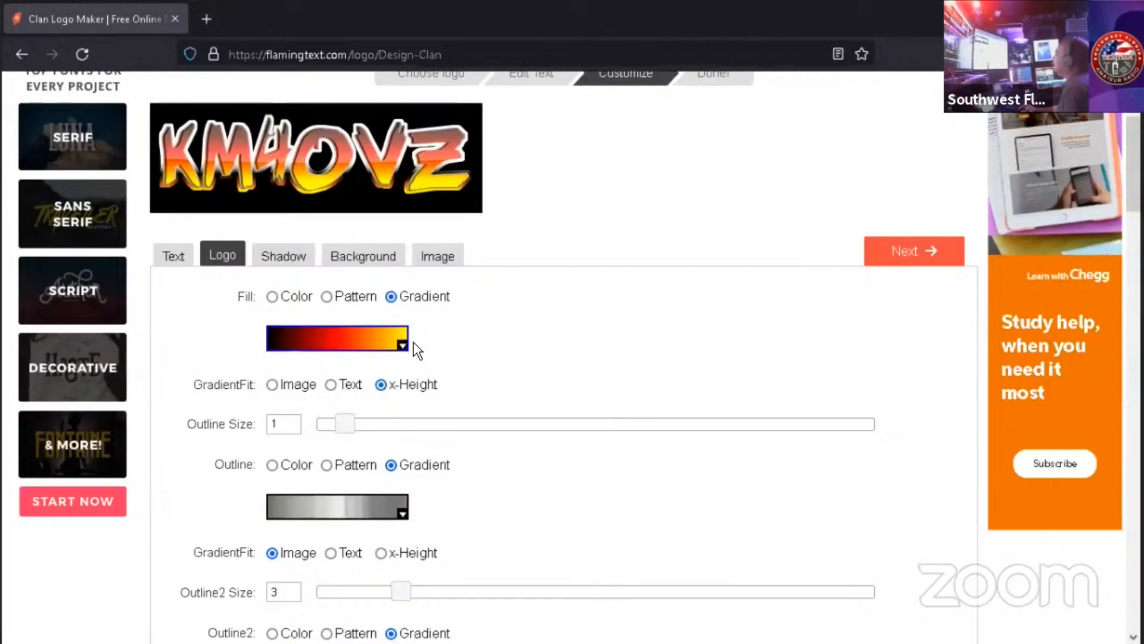
Step: Fill the KM4OVZ logo text with the purple gradient after trying black-red-orange-yellow
click(411, 344)
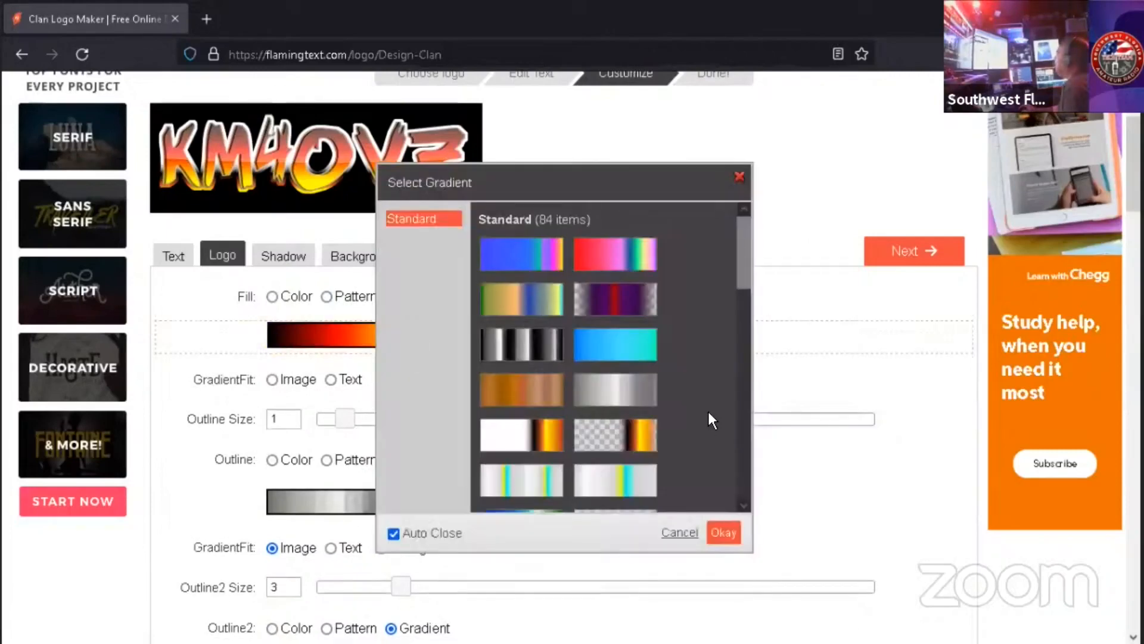
scroll(708, 411, down, 3)
scroll(708, 411, down, 2)
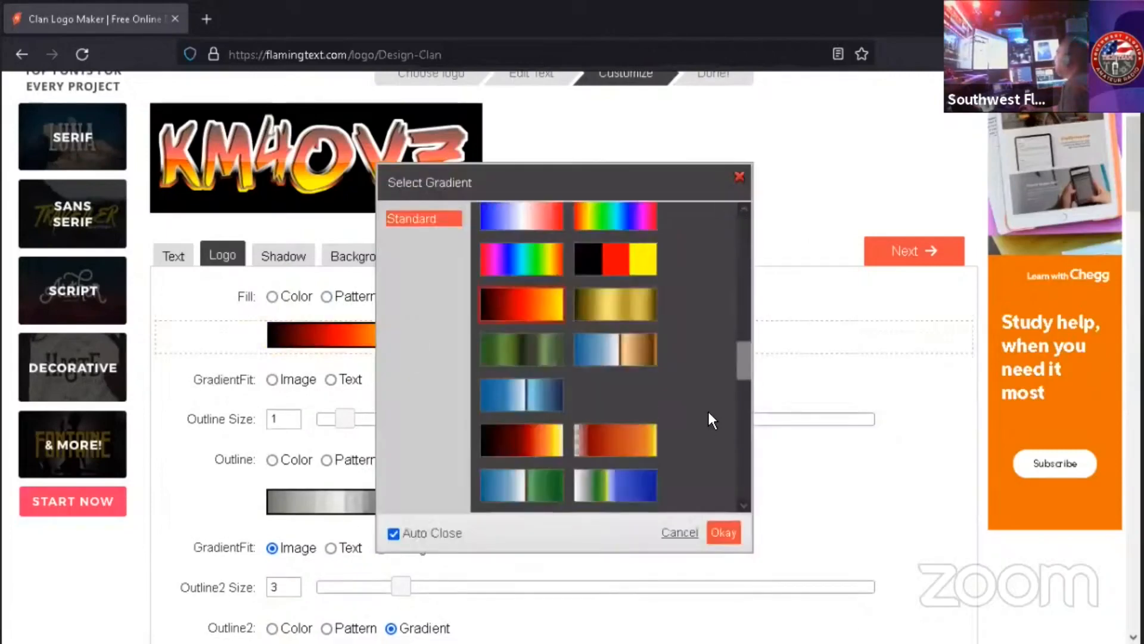
scroll(708, 412, down, 2)
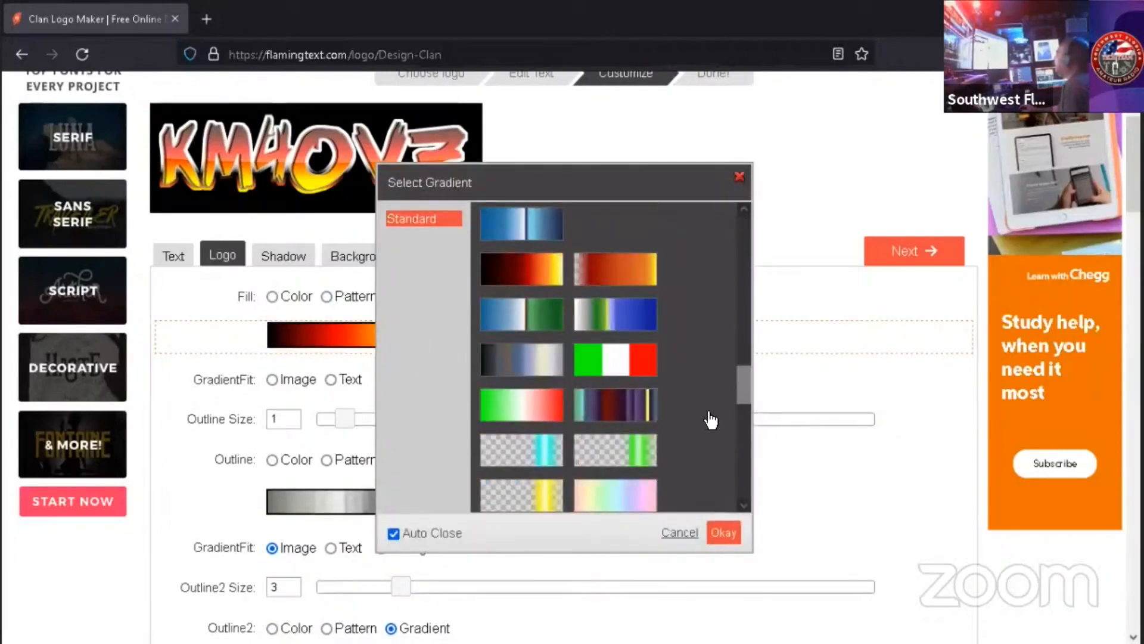
click(542, 286)
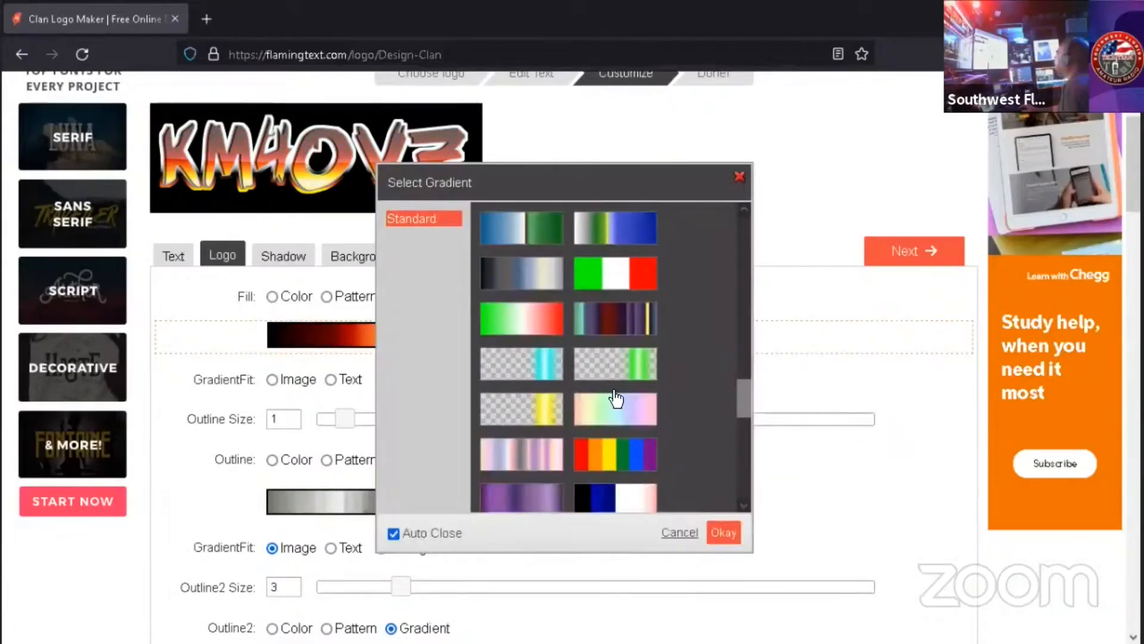
scroll(602, 381, down, 2)
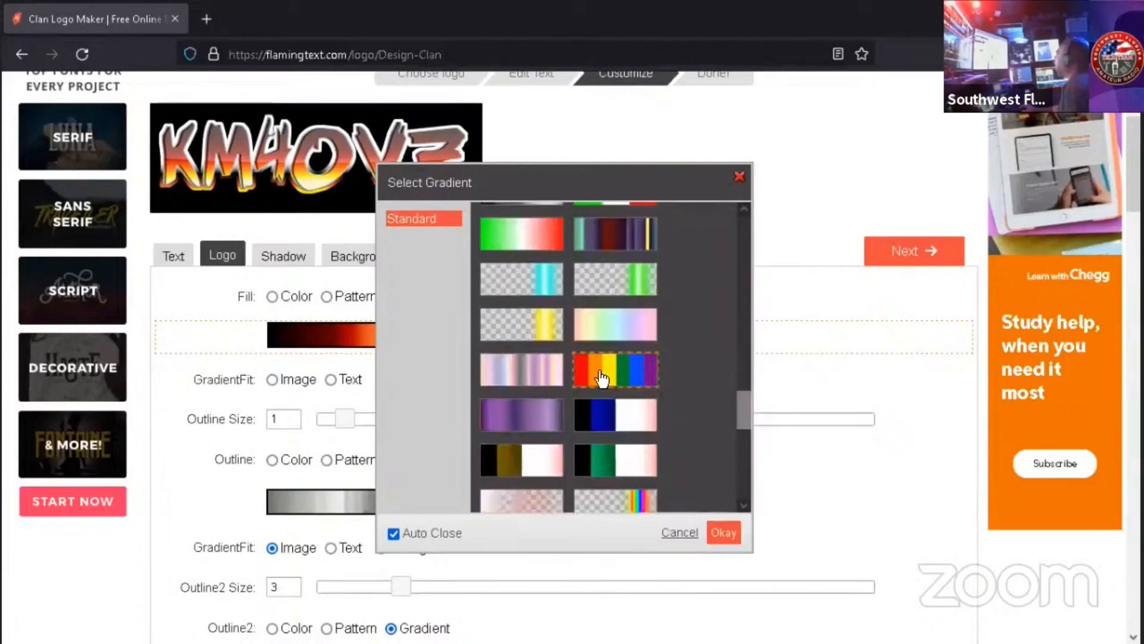
click(542, 411)
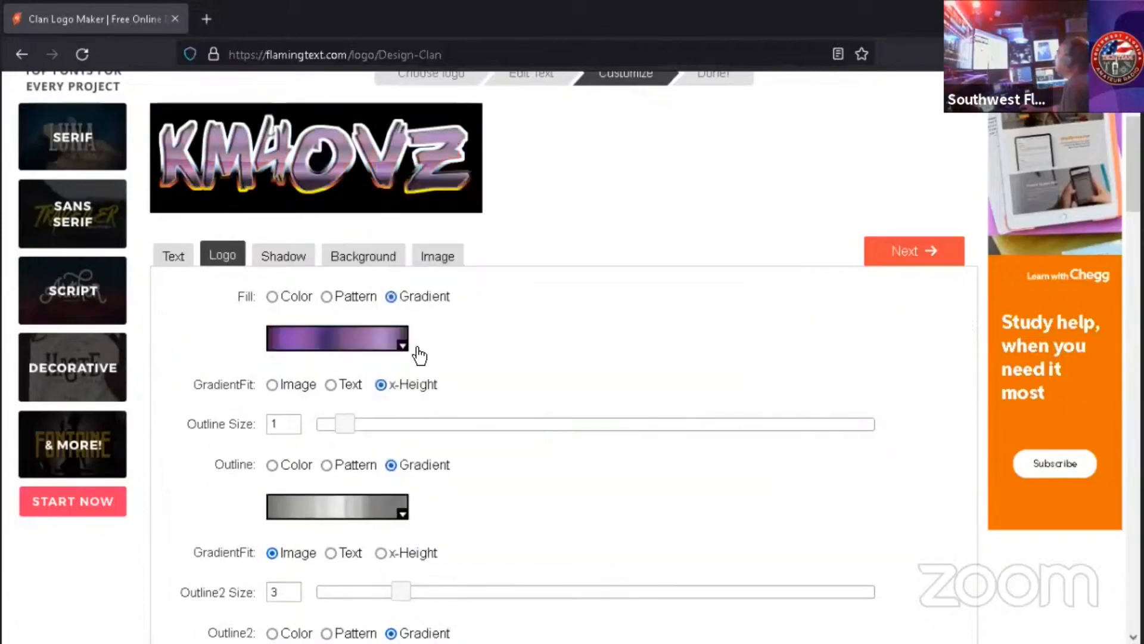
Step: Give the outline a gold gradient fitted to x-Height and increase its size
click(401, 514)
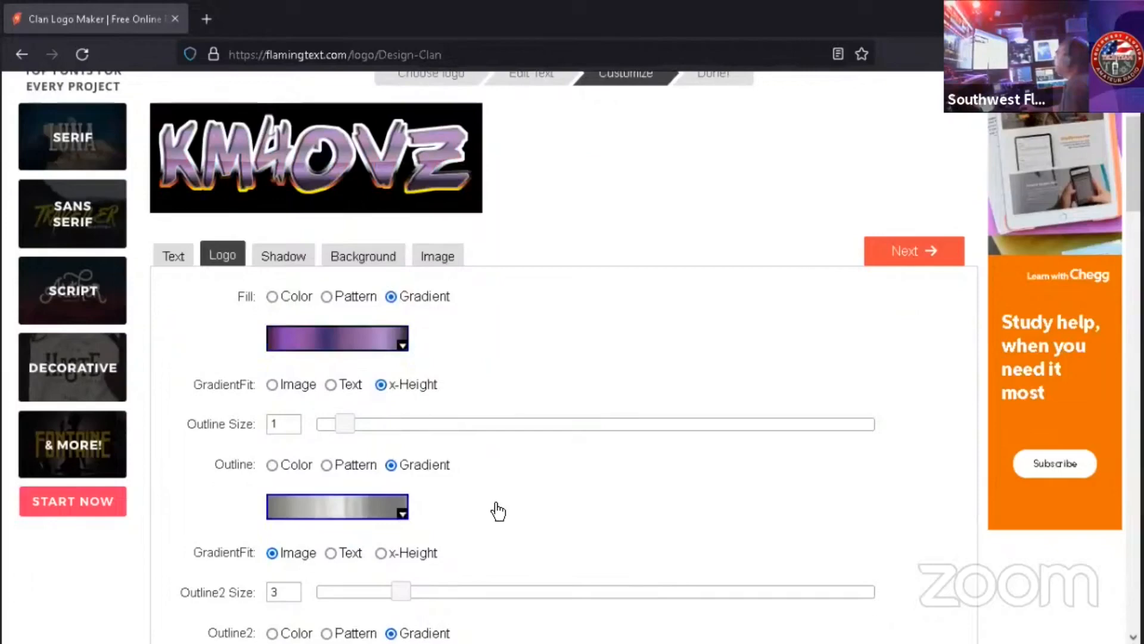
scroll(540, 459, down, 5)
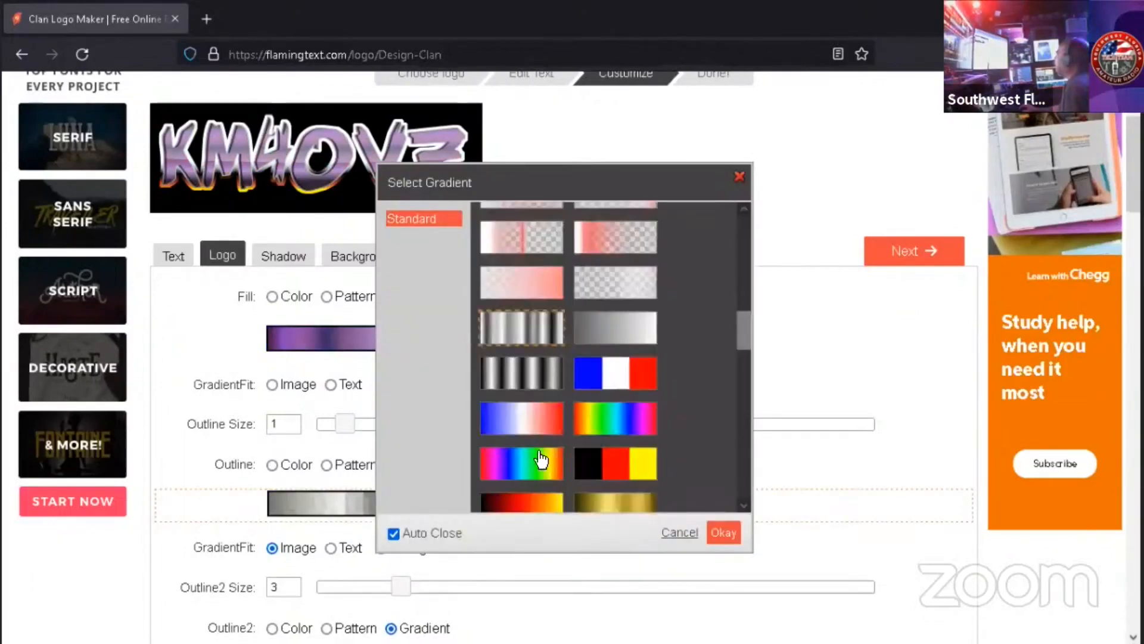
scroll(540, 459, down, 3)
click(610, 301)
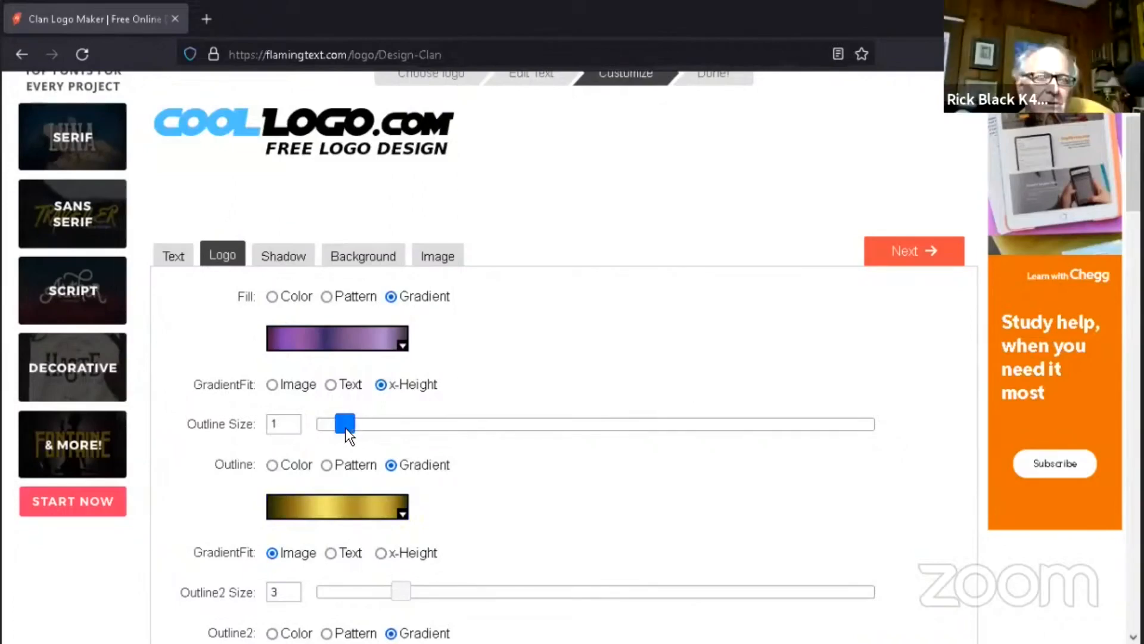
mouse_move(349, 426)
mouse_down()
mouse_move(366, 429)
mouse_move(356, 429)
mouse_up()
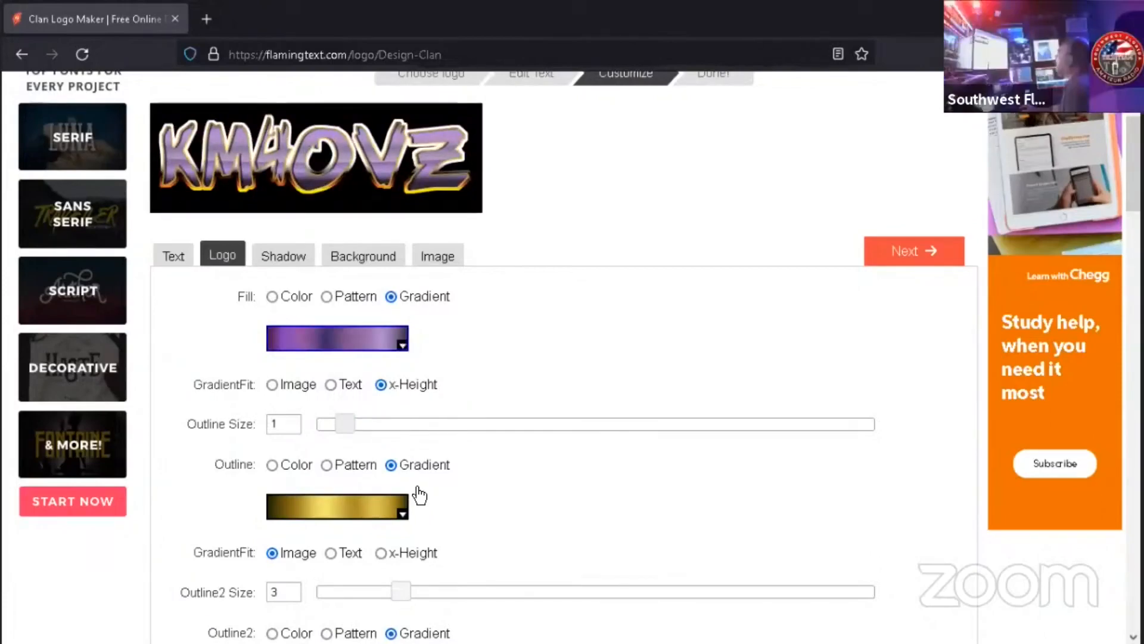
click(403, 513)
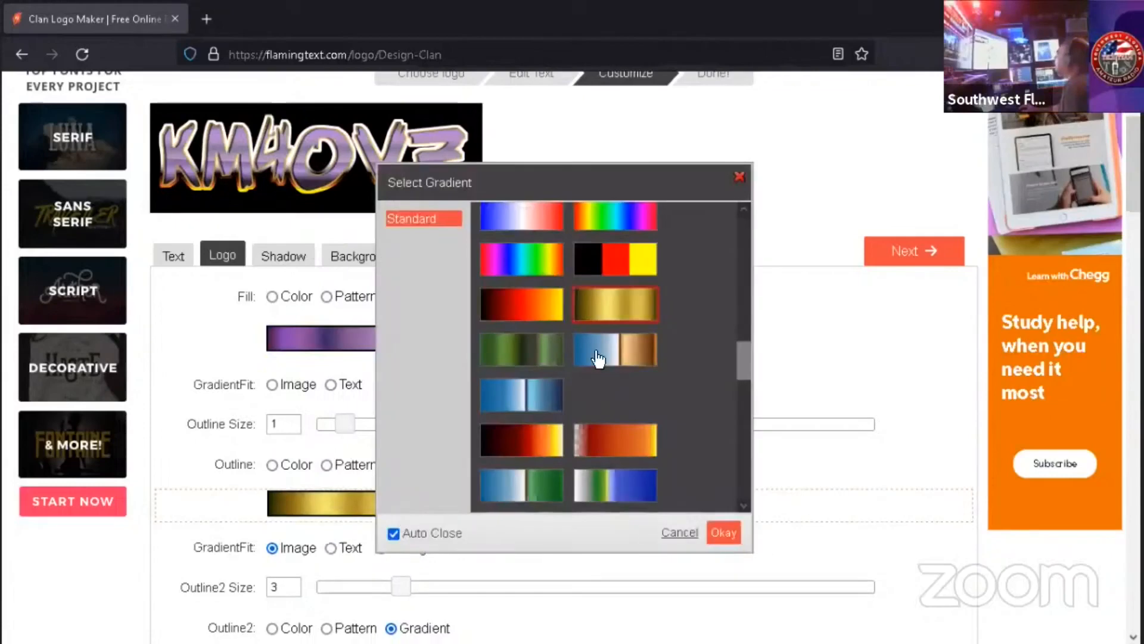
click(603, 312)
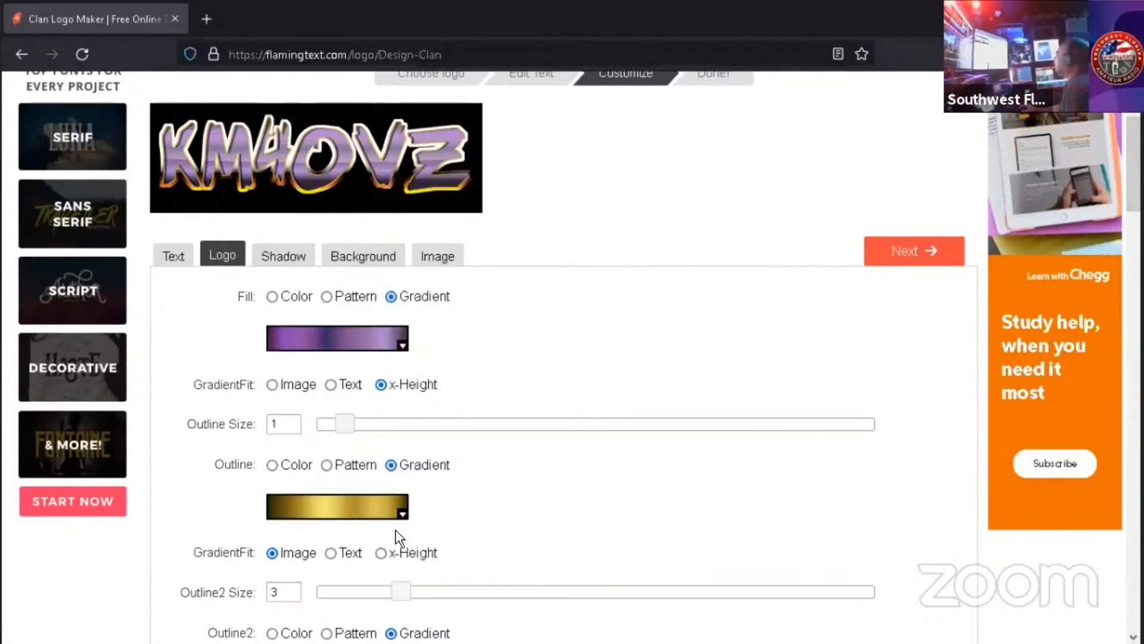
click(381, 553)
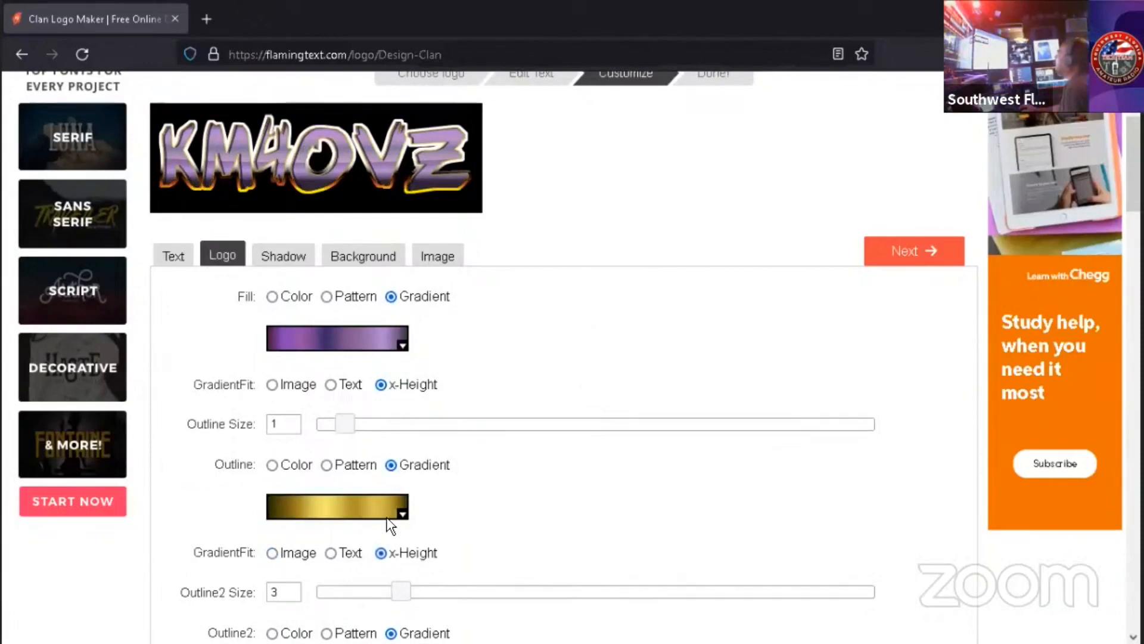
Step: Pick a gradient from Select Gradient for the second outline
scroll(420, 507, down, 3)
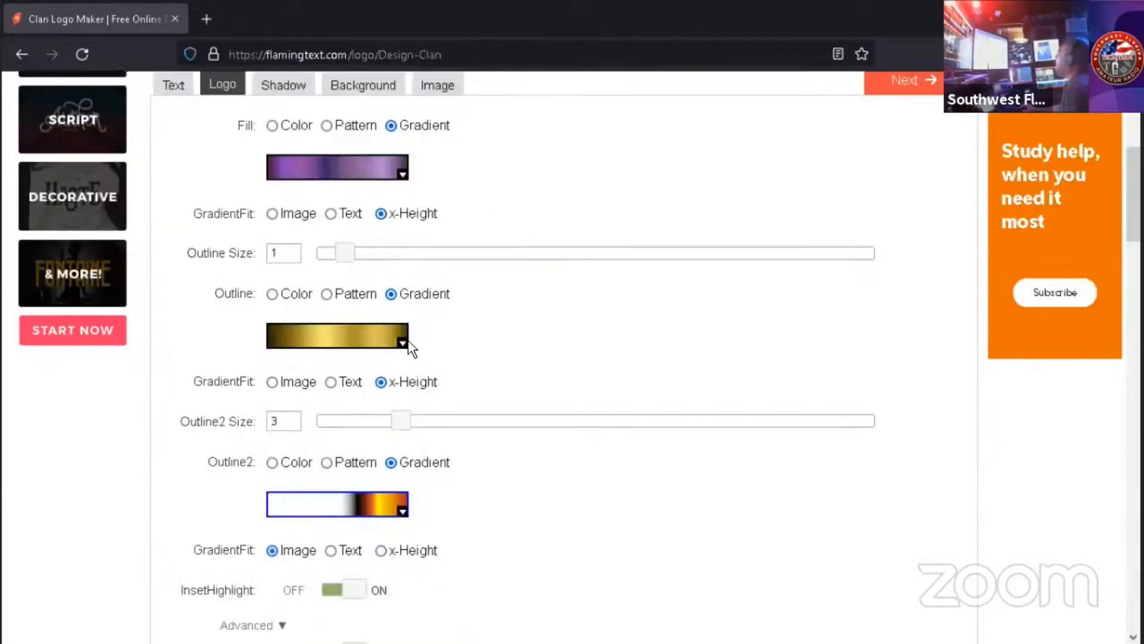
scroll(411, 347, up, 6)
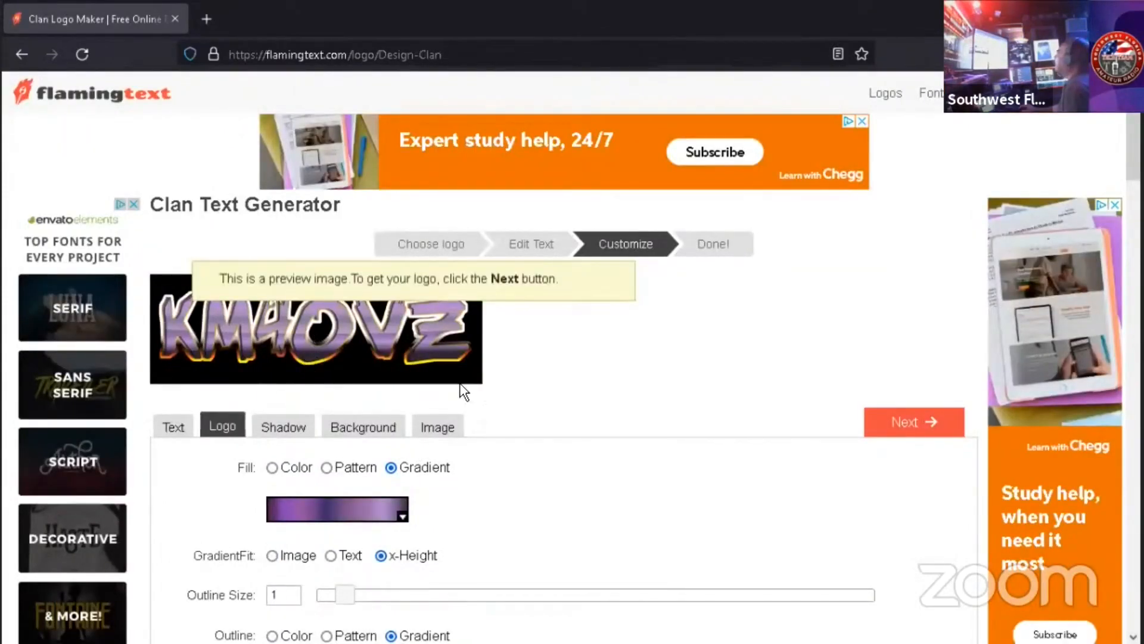
scroll(554, 406, down, 4)
click(402, 592)
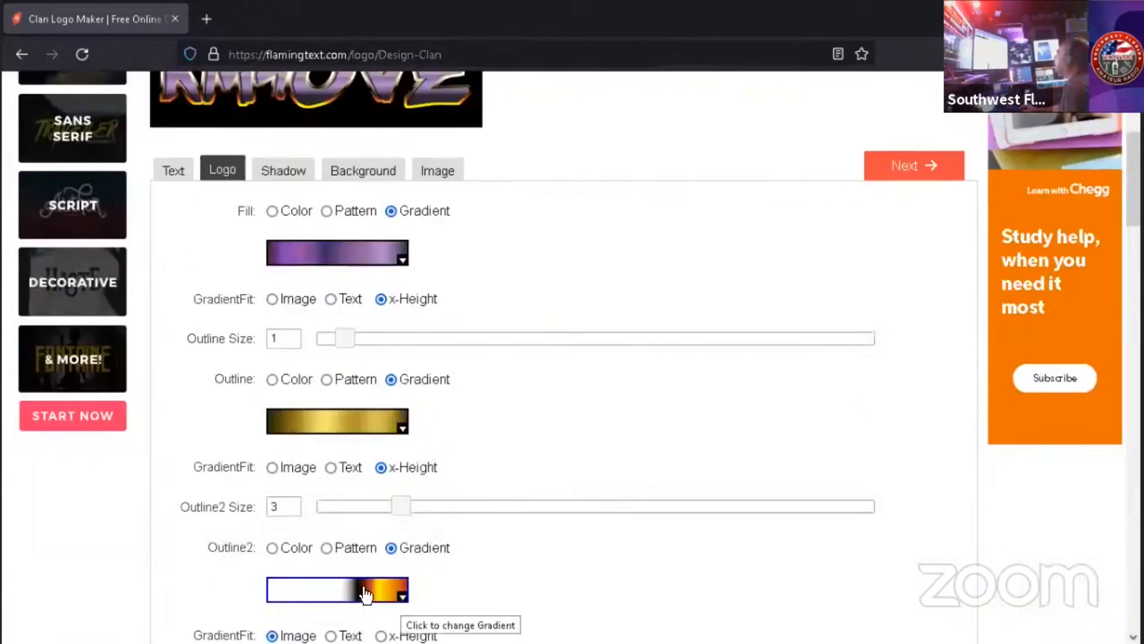
scroll(468, 583, down, 3)
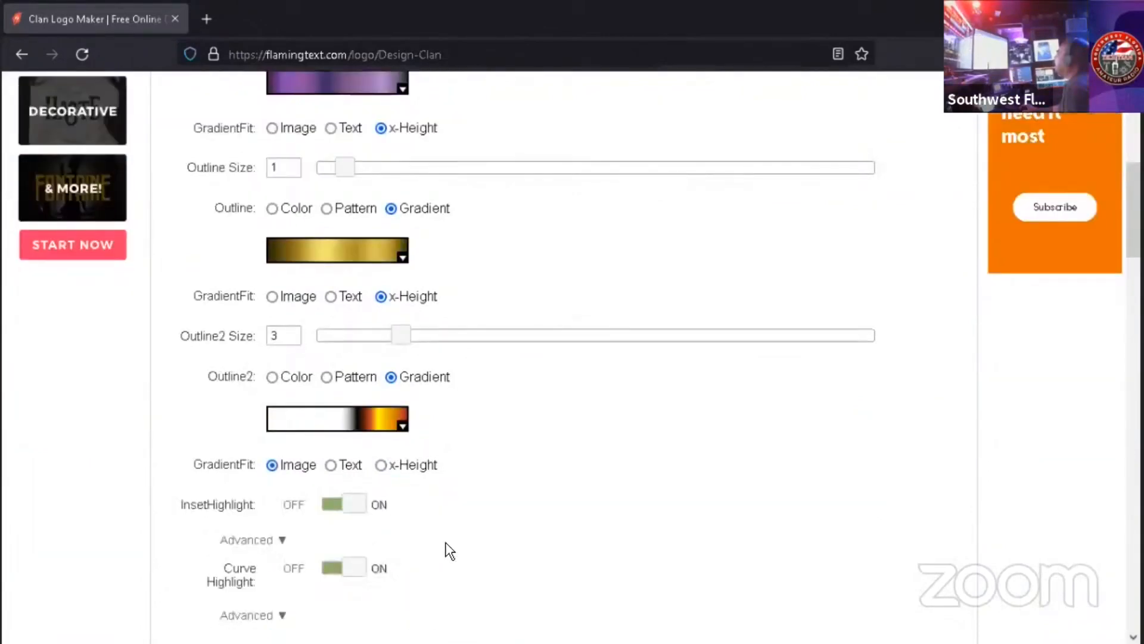
scroll(417, 543, up, 1)
click(403, 511)
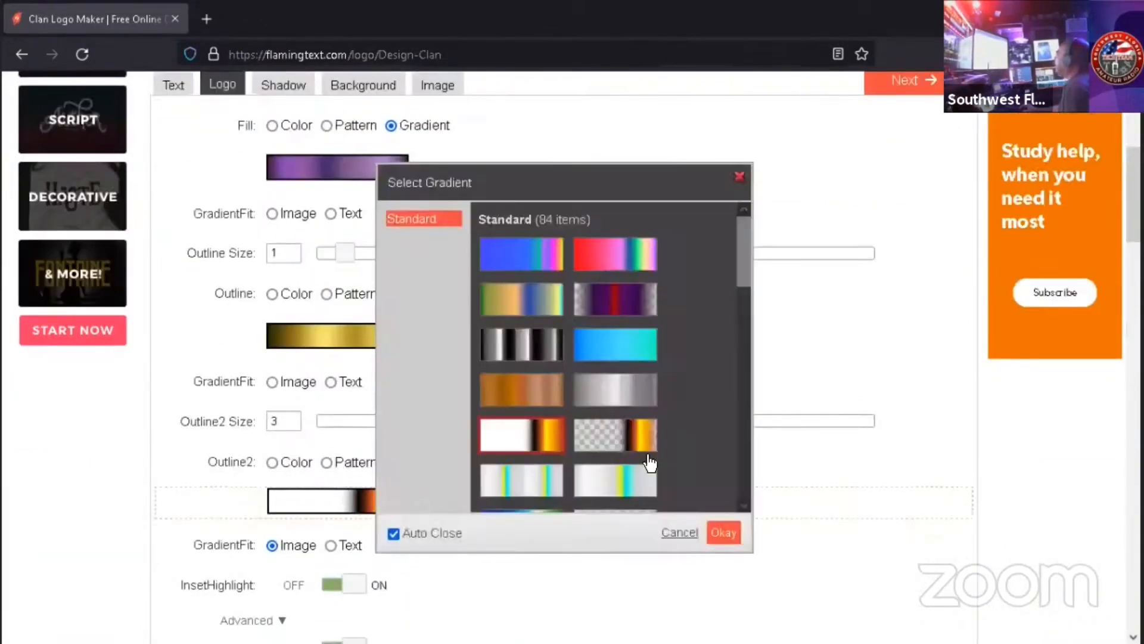
click(602, 299)
scroll(656, 384, up, 3)
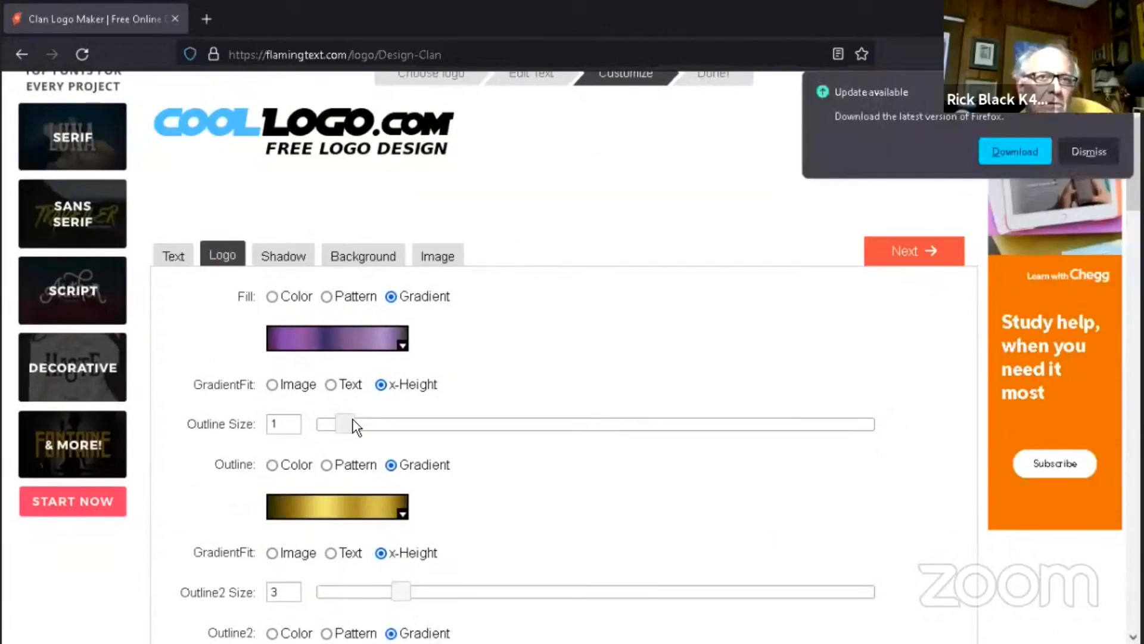
Step: Keep the outline size at 1 and switch the outline to the rainbow gradient
click(373, 424)
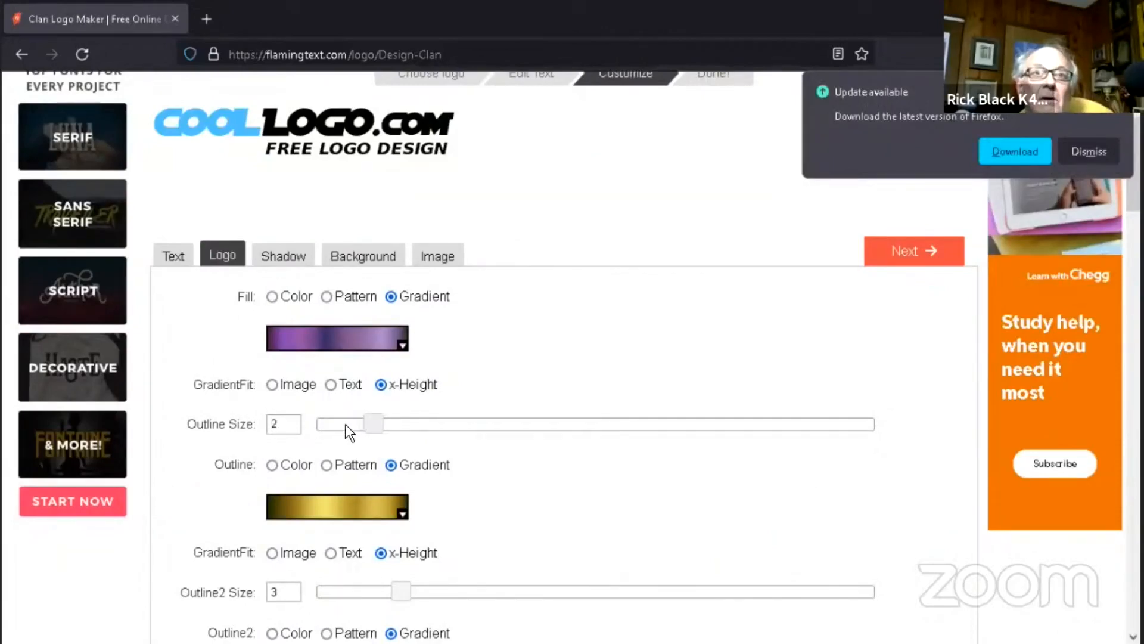
click(345, 424)
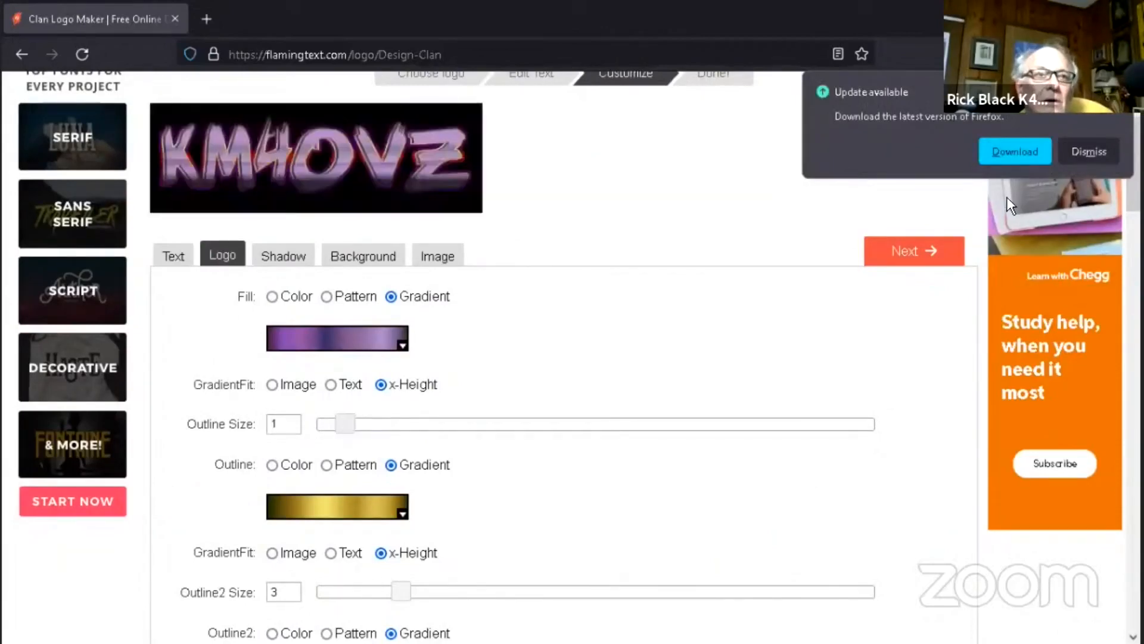
click(1084, 154)
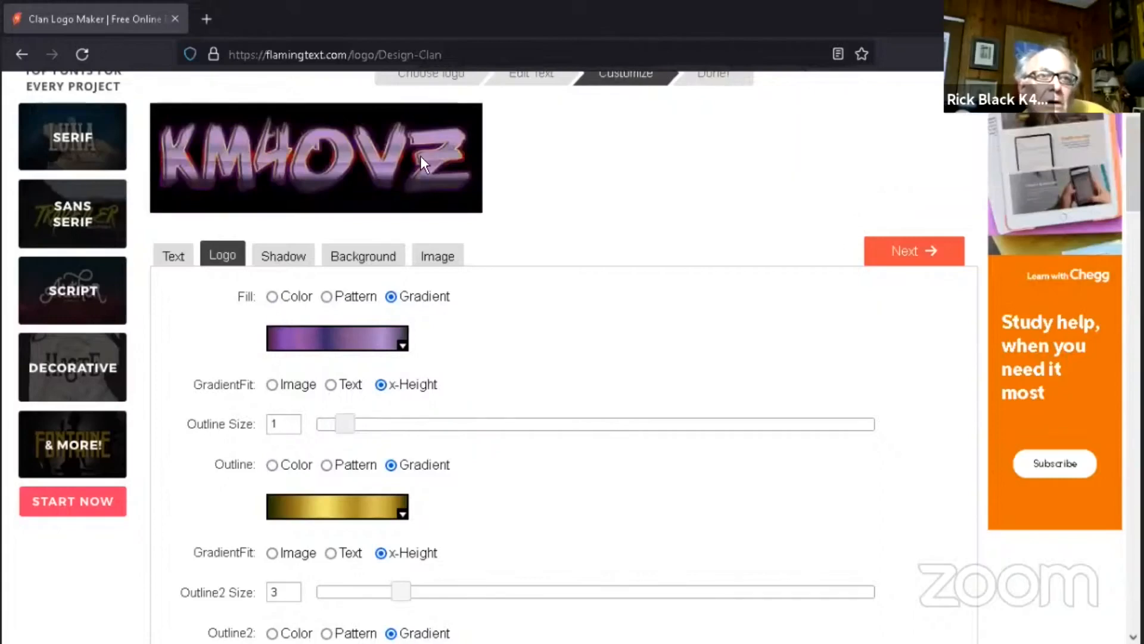
click(420, 156)
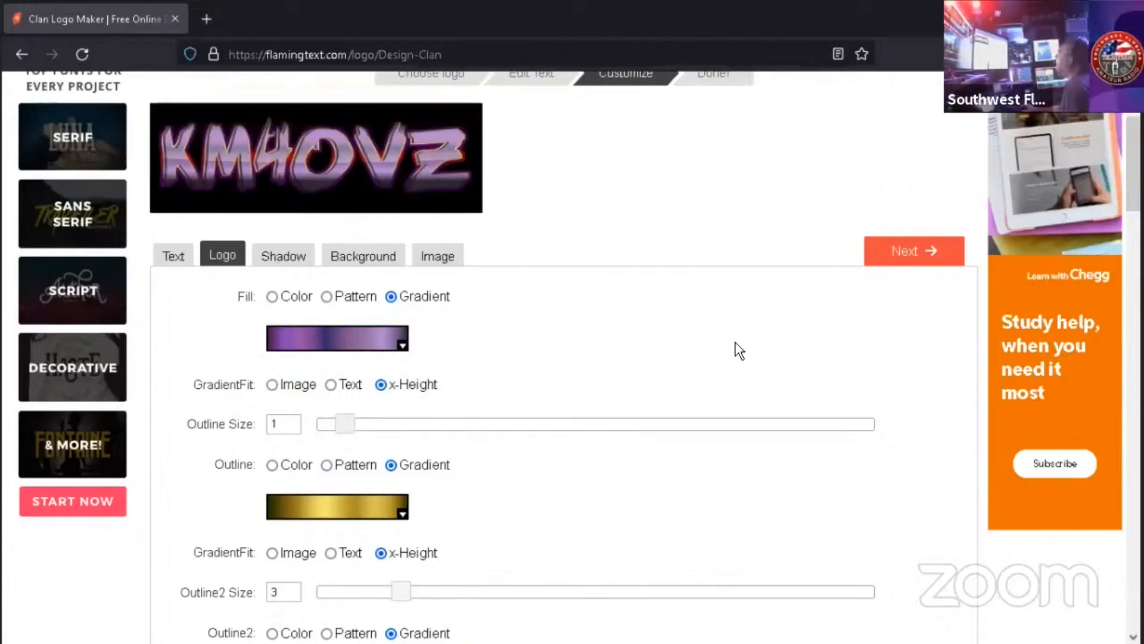
scroll(739, 351, down, 4)
scroll(739, 354, up, 5)
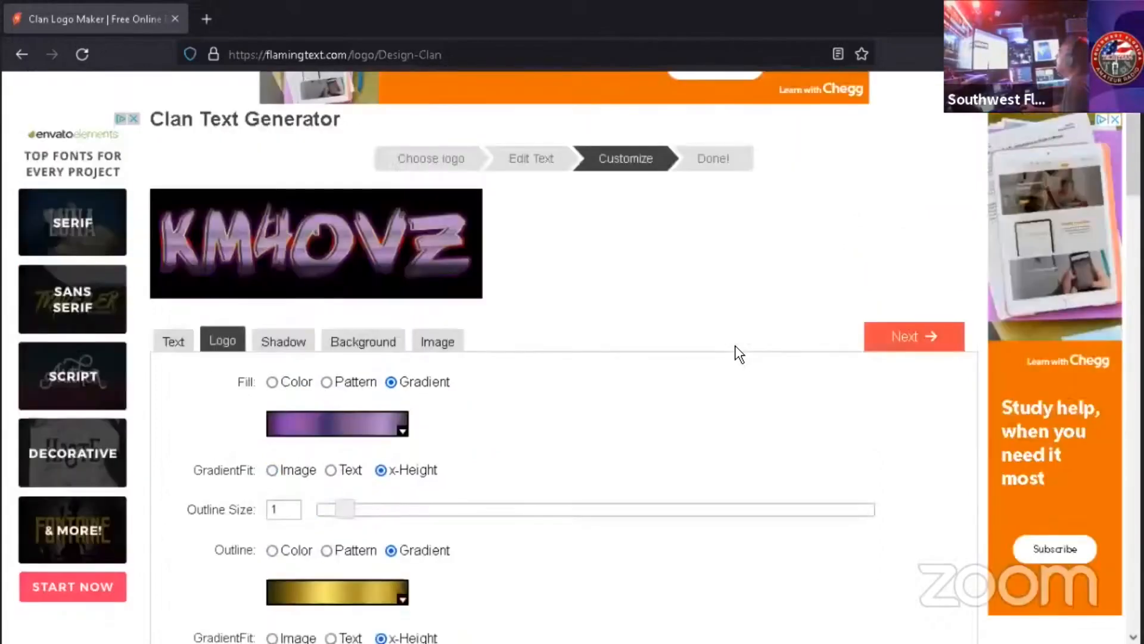
scroll(544, 381, down, 1)
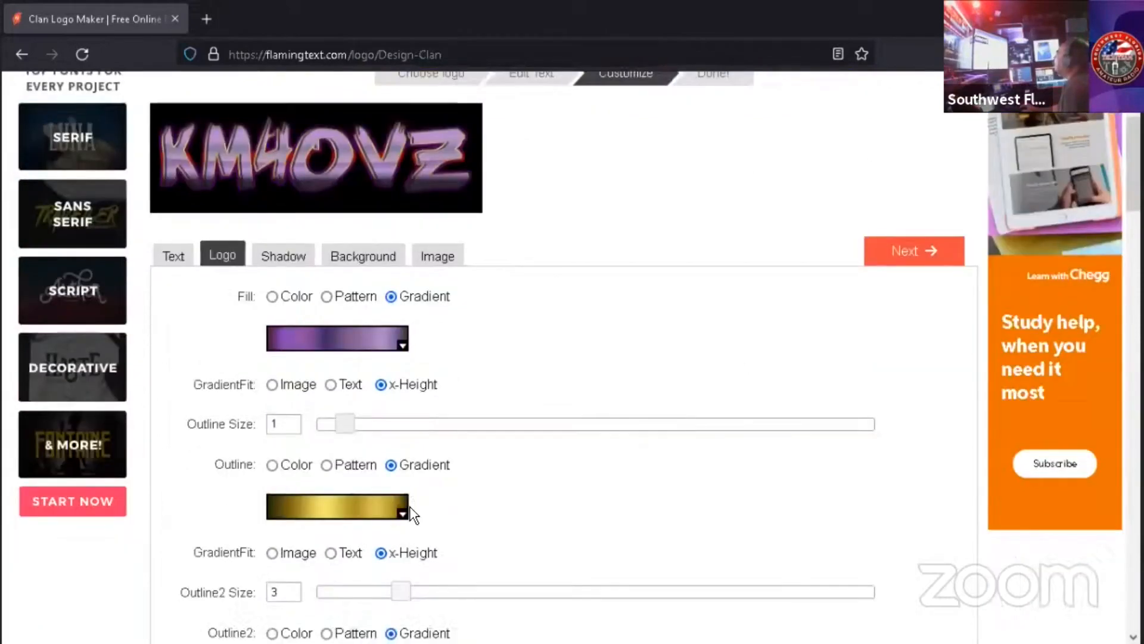
click(449, 516)
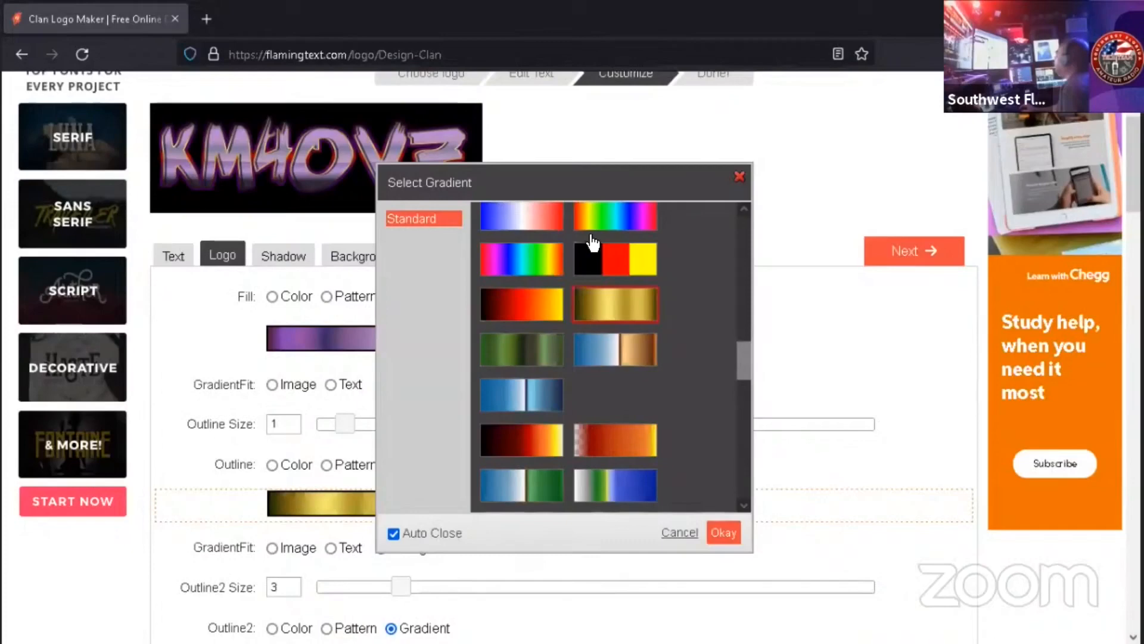
click(503, 258)
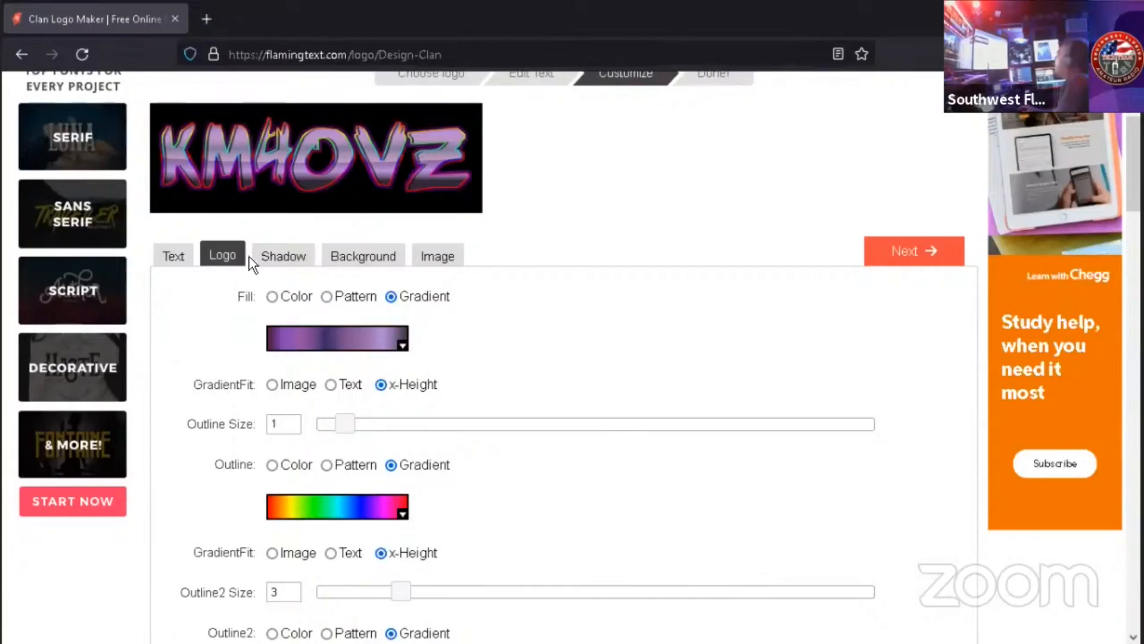
click(286, 259)
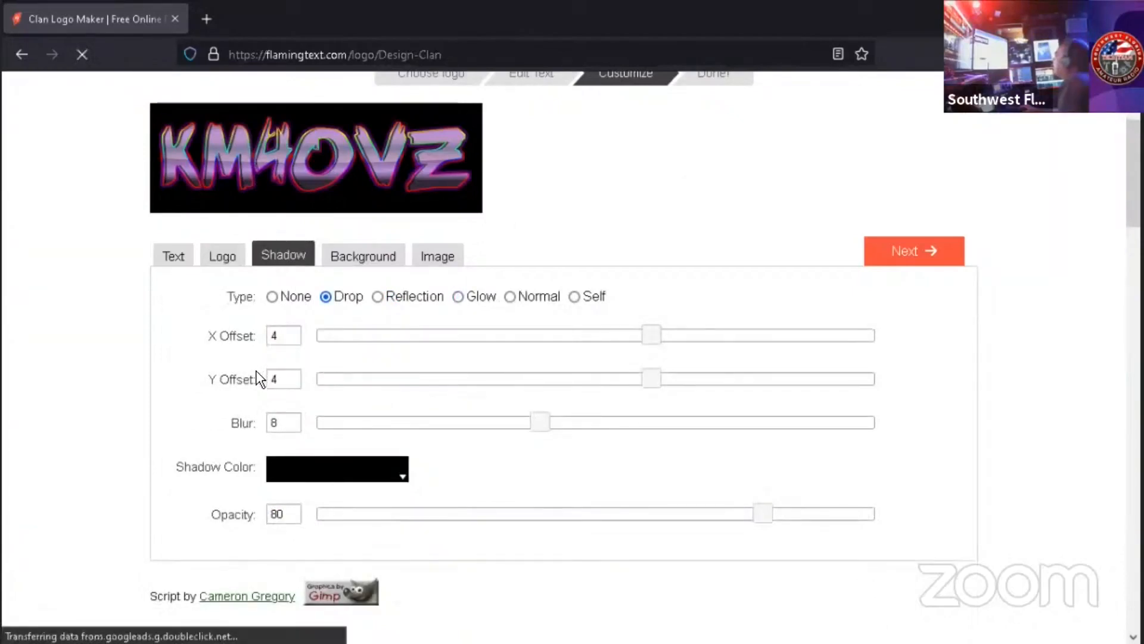
Step: Make the background transparent and set the drop shadow to X offset 6, Y offset 5, blur 9
click(360, 258)
click(272, 296)
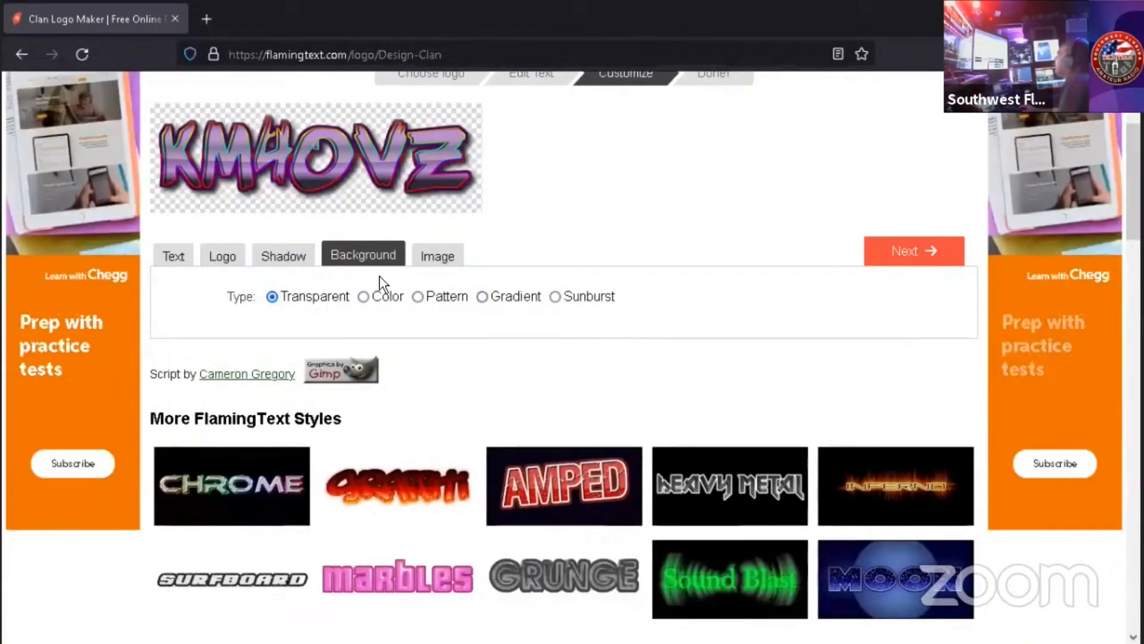
click(283, 255)
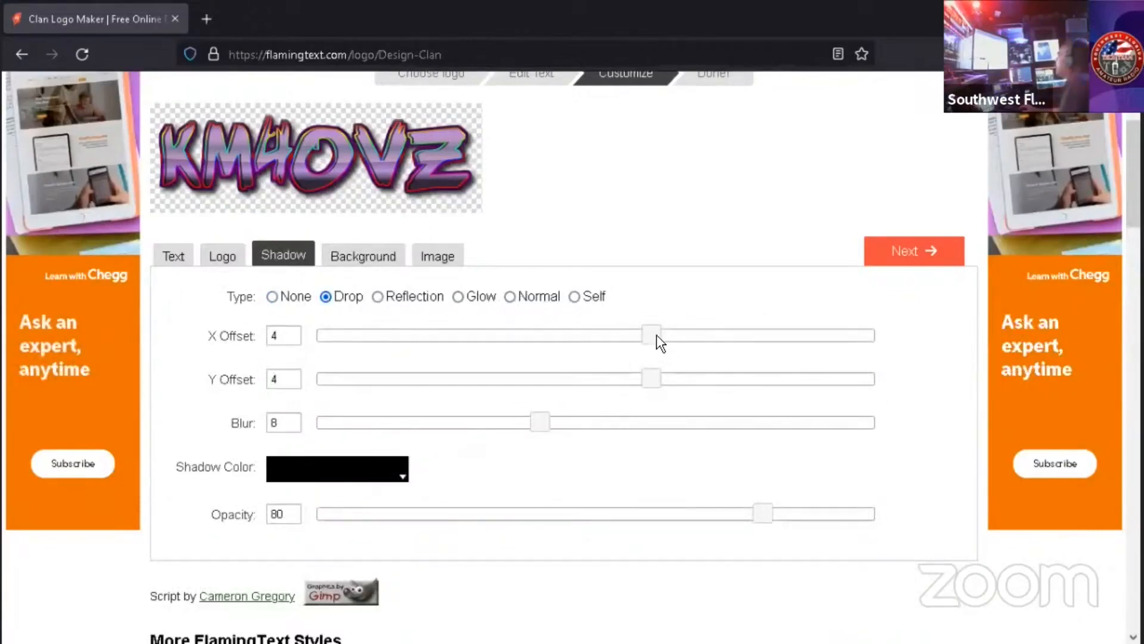
drag(621, 345, 700, 341)
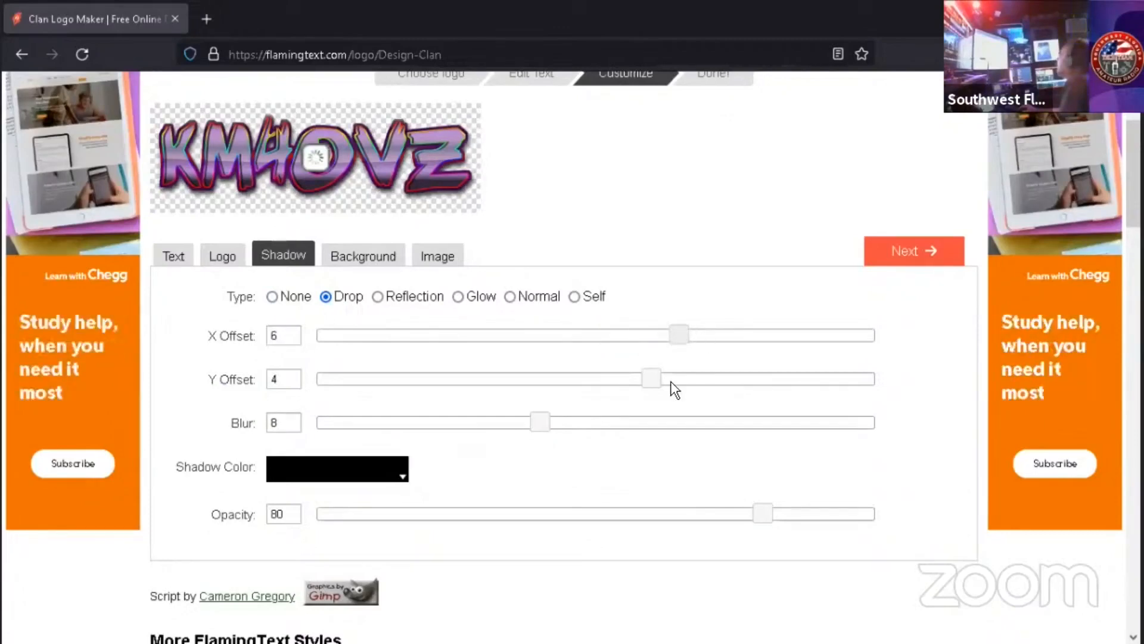
drag(677, 381, 667, 380)
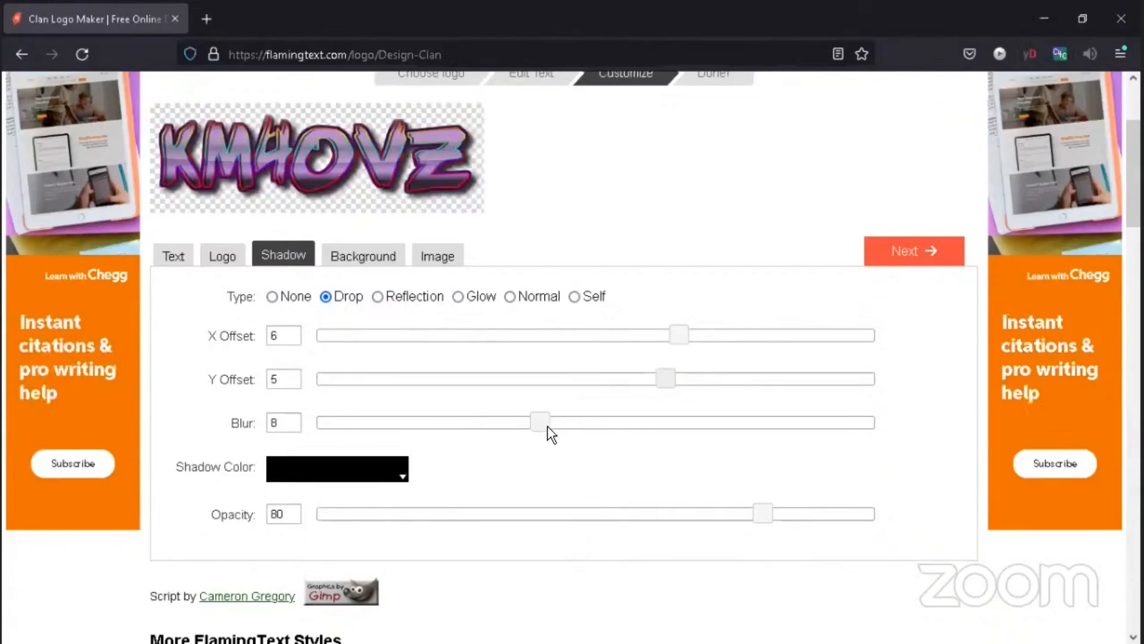
drag(531, 424, 339, 429)
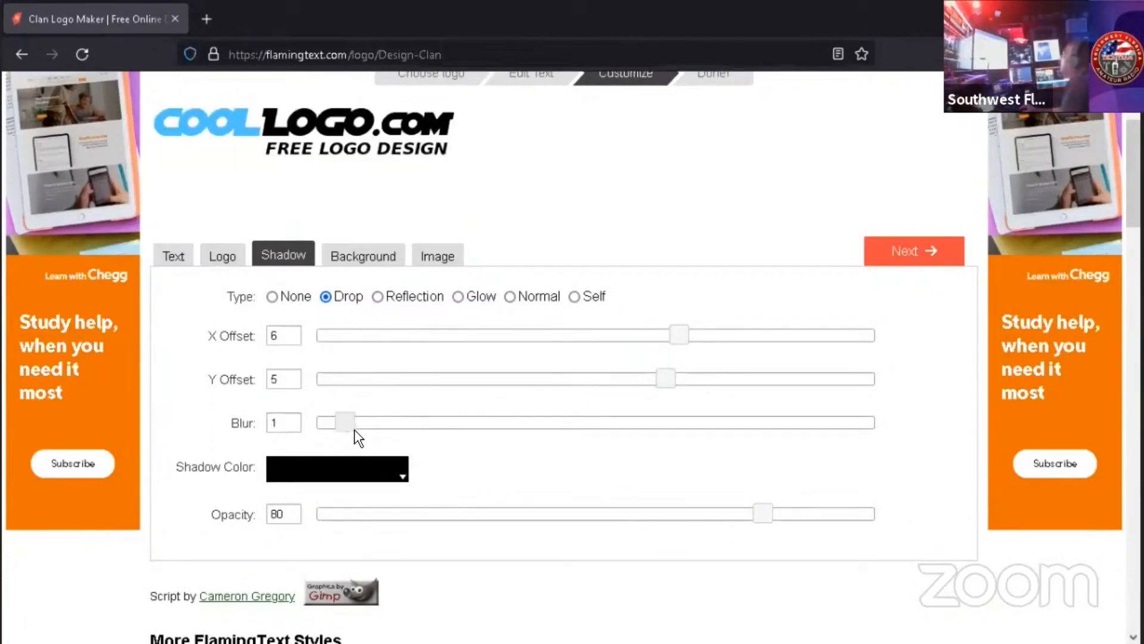
key(Right)
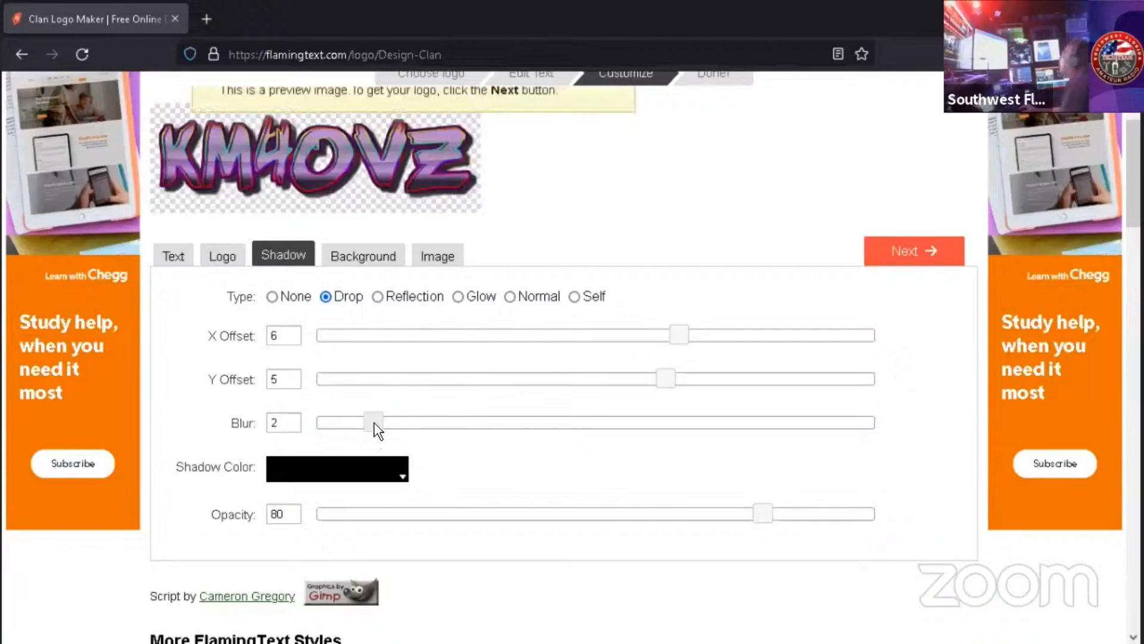
click(582, 426)
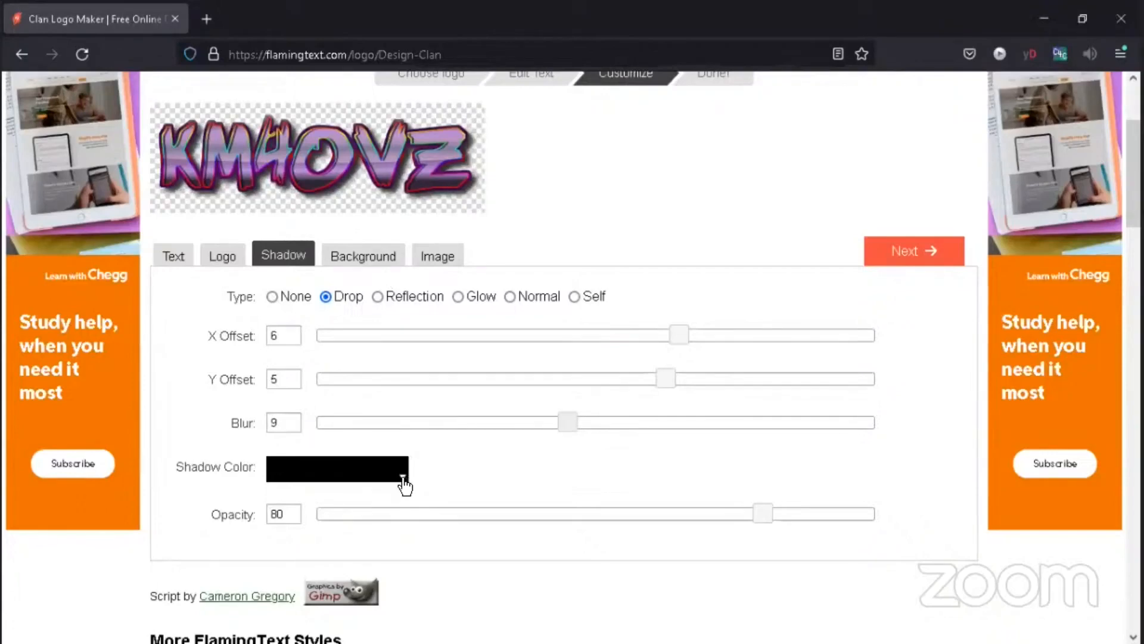
Step: Keep the drop shadow colour black after briefly trying red
click(402, 472)
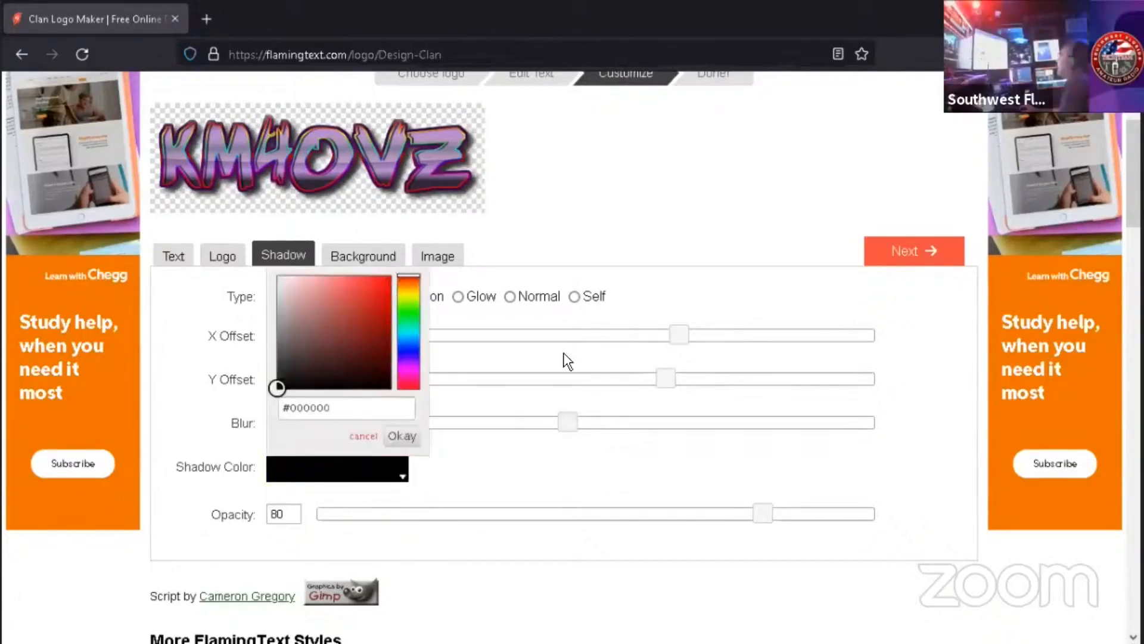
click(391, 275)
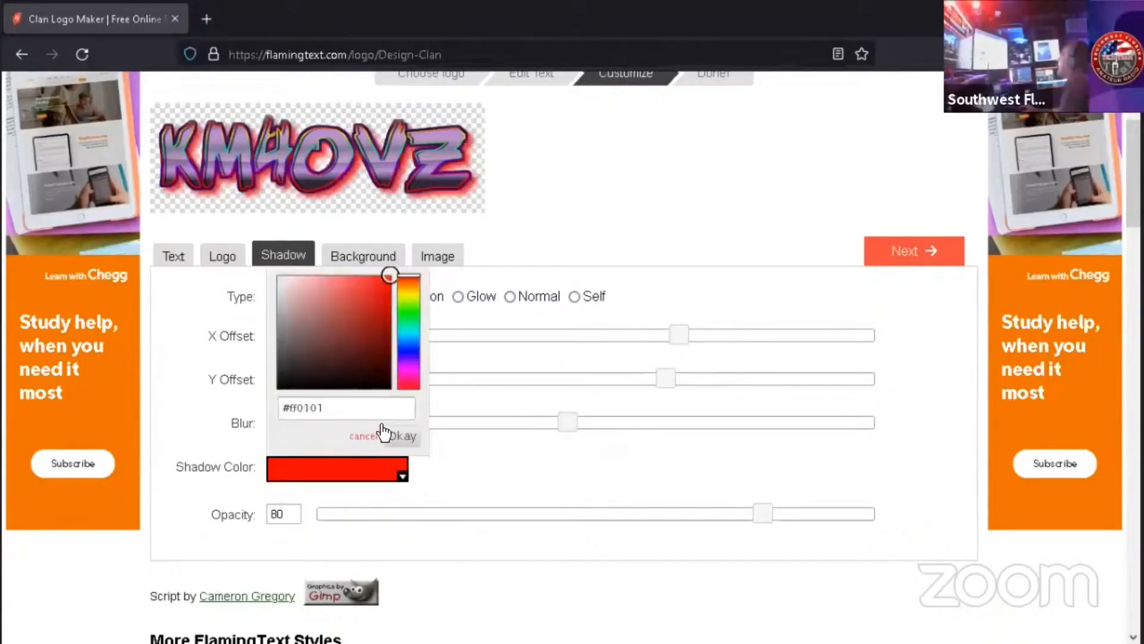
click(404, 479)
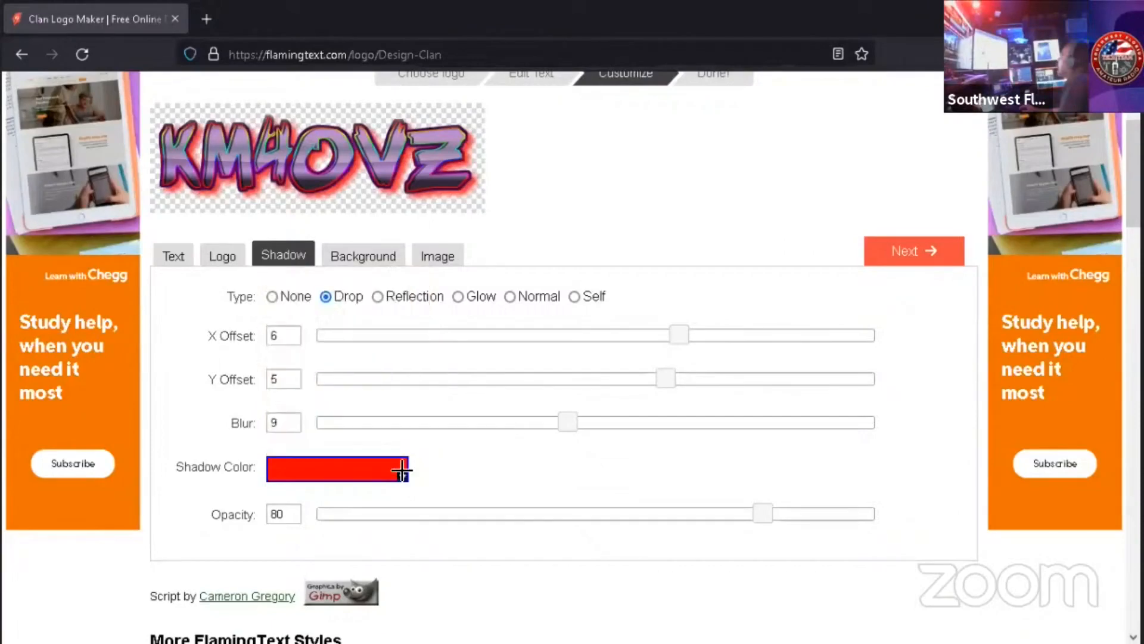
click(402, 475)
click(372, 389)
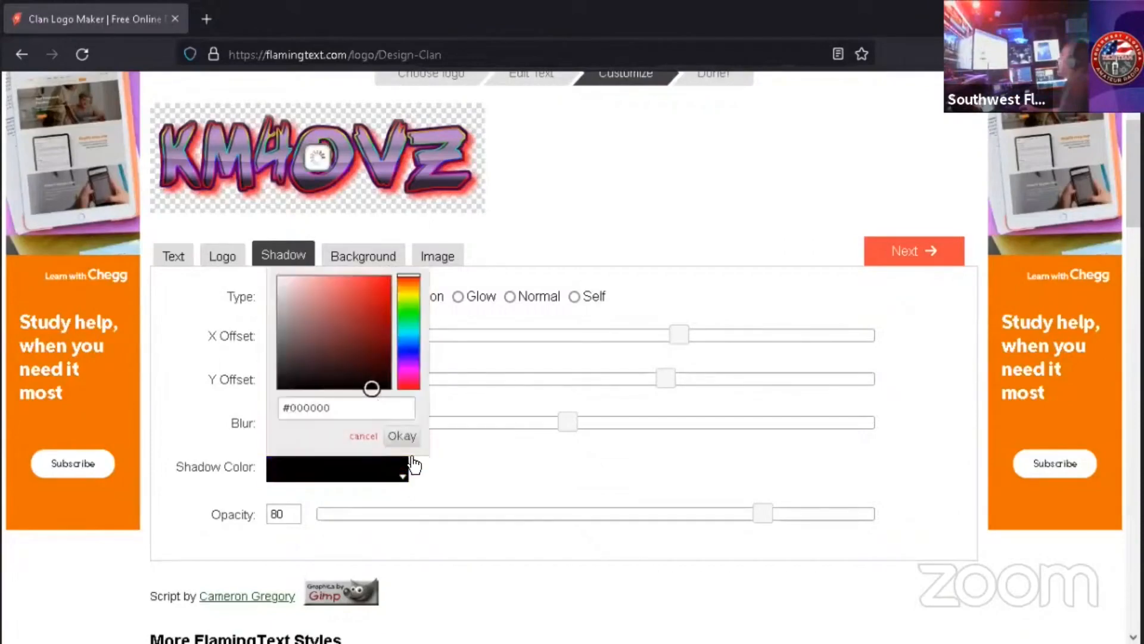
click(458, 484)
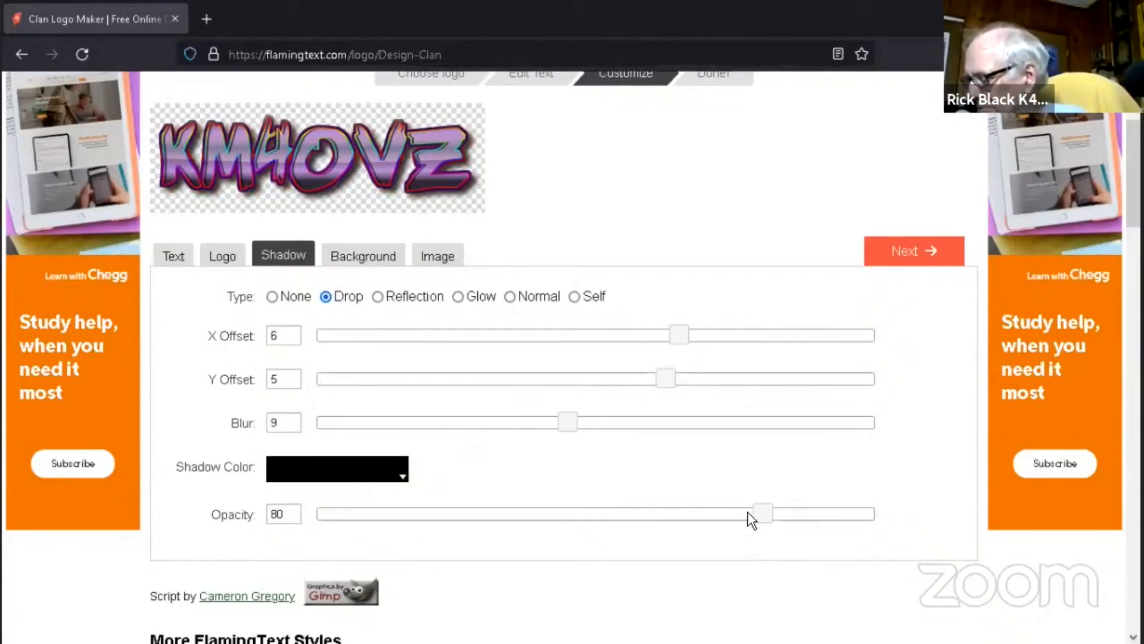
Step: Set the drop shadow opacity to 74
click(590, 513)
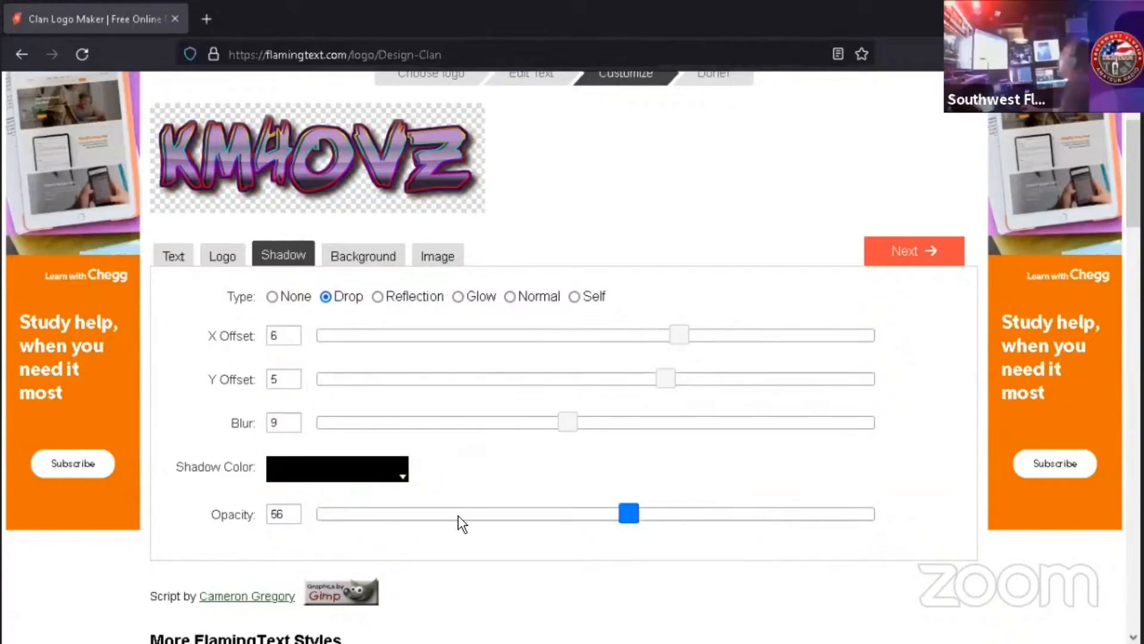
click(460, 513)
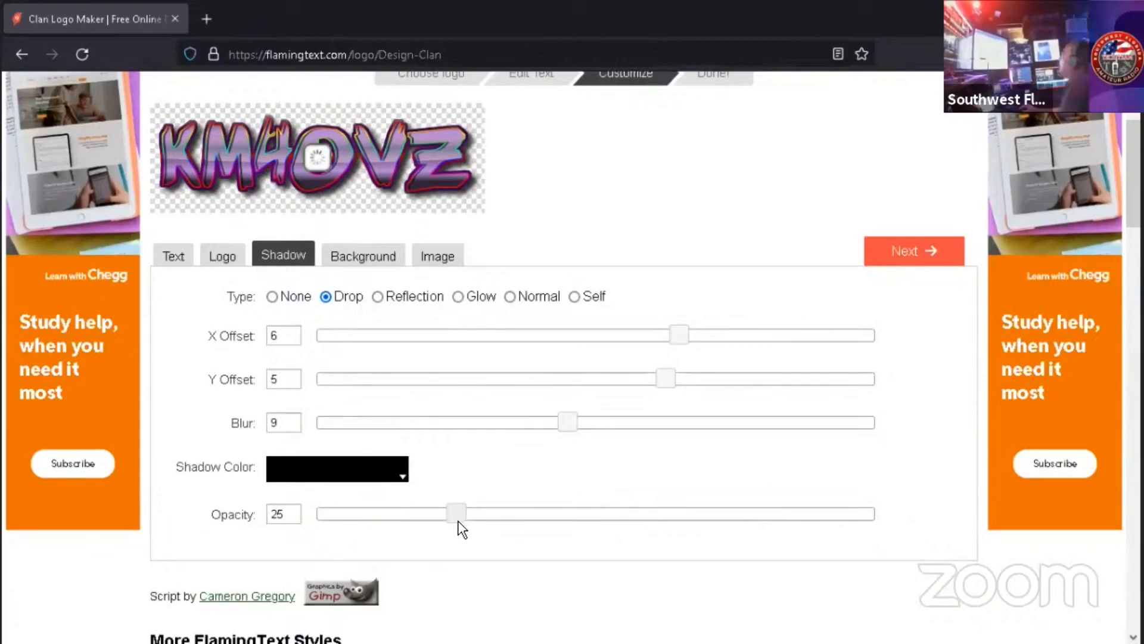
click(545, 513)
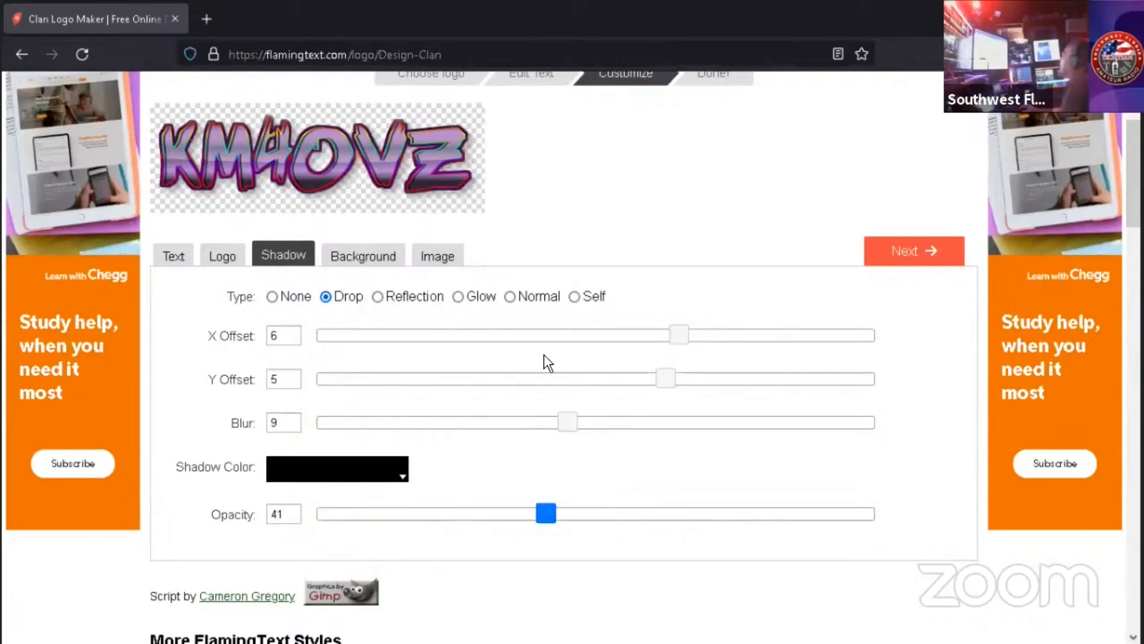
drag(546, 514, 730, 514)
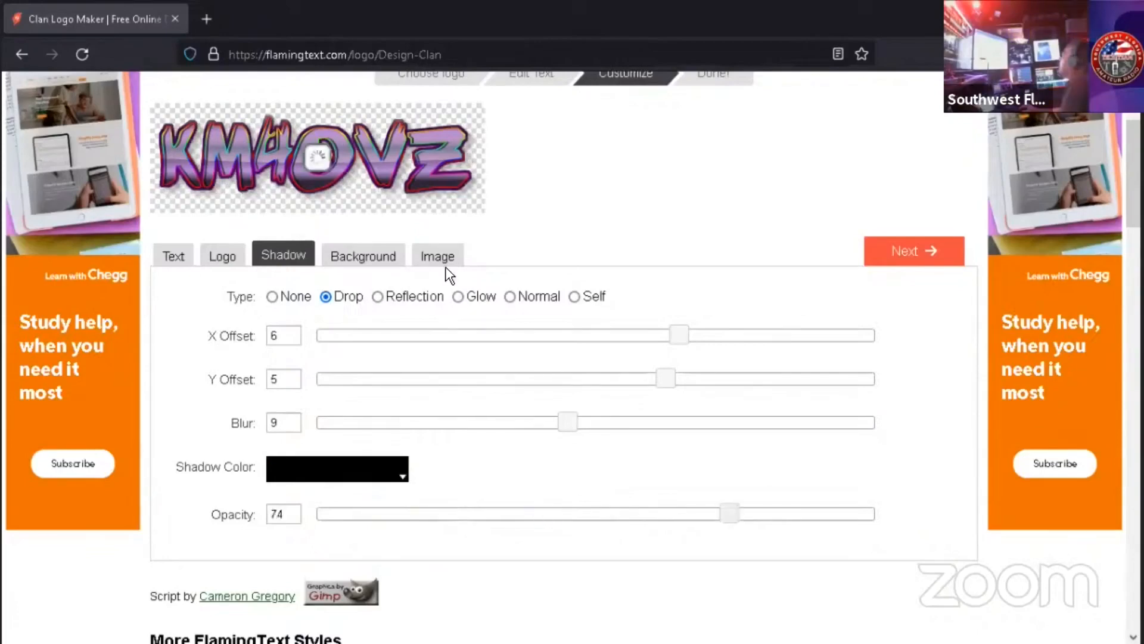
Step: Browse the wood, Stone, solid colour and Extra background patterns
click(363, 259)
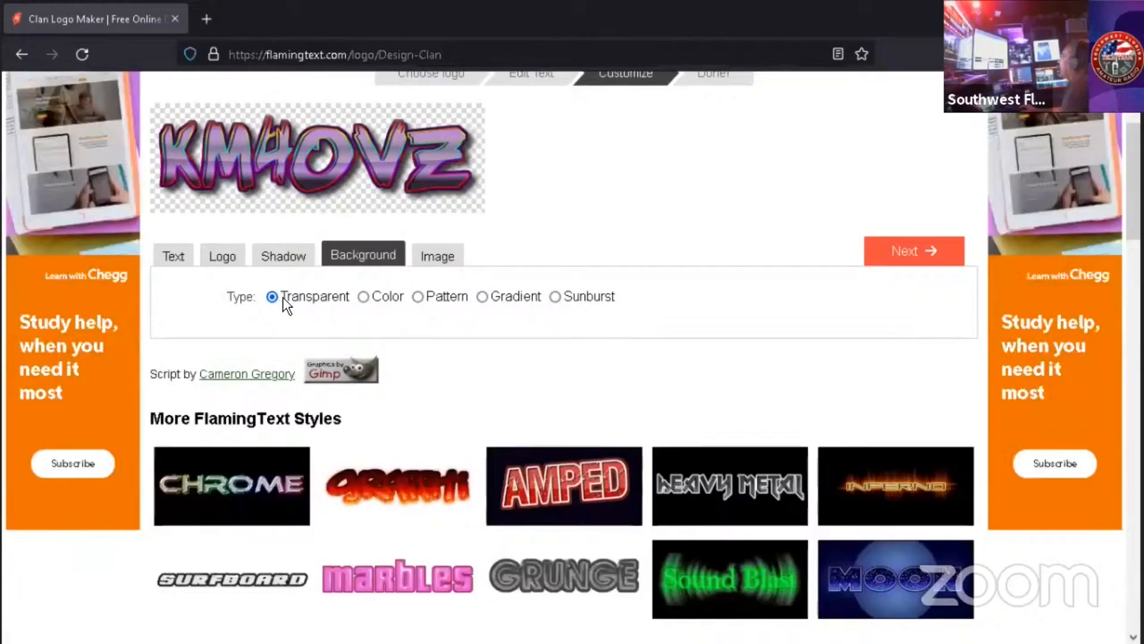
click(424, 298)
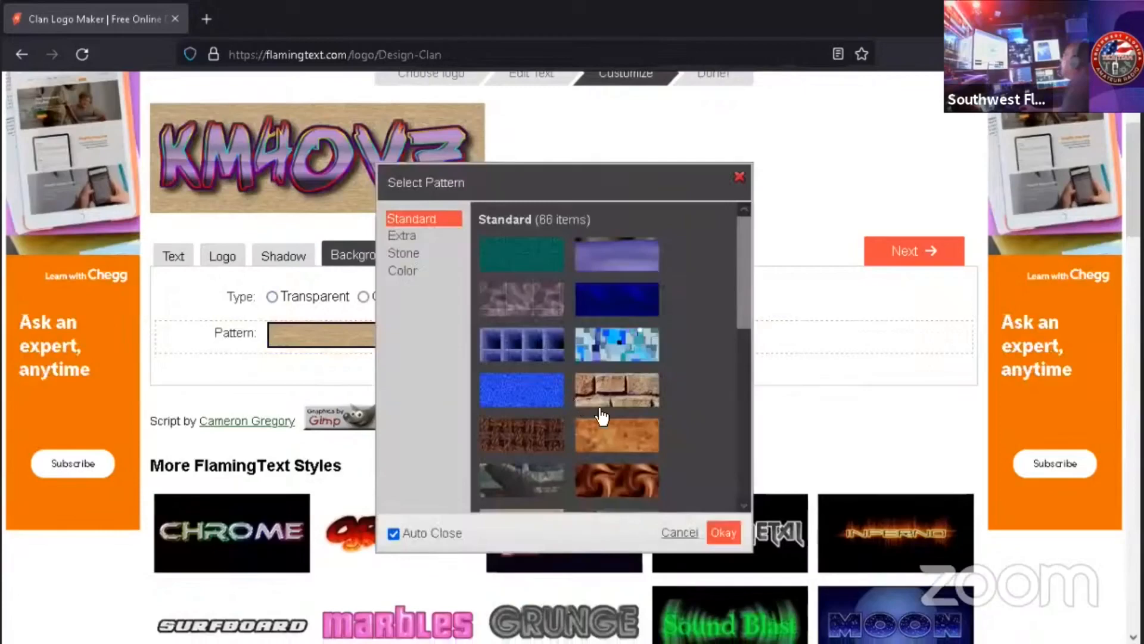
scroll(574, 397, down, 3)
scroll(617, 421, down, 3)
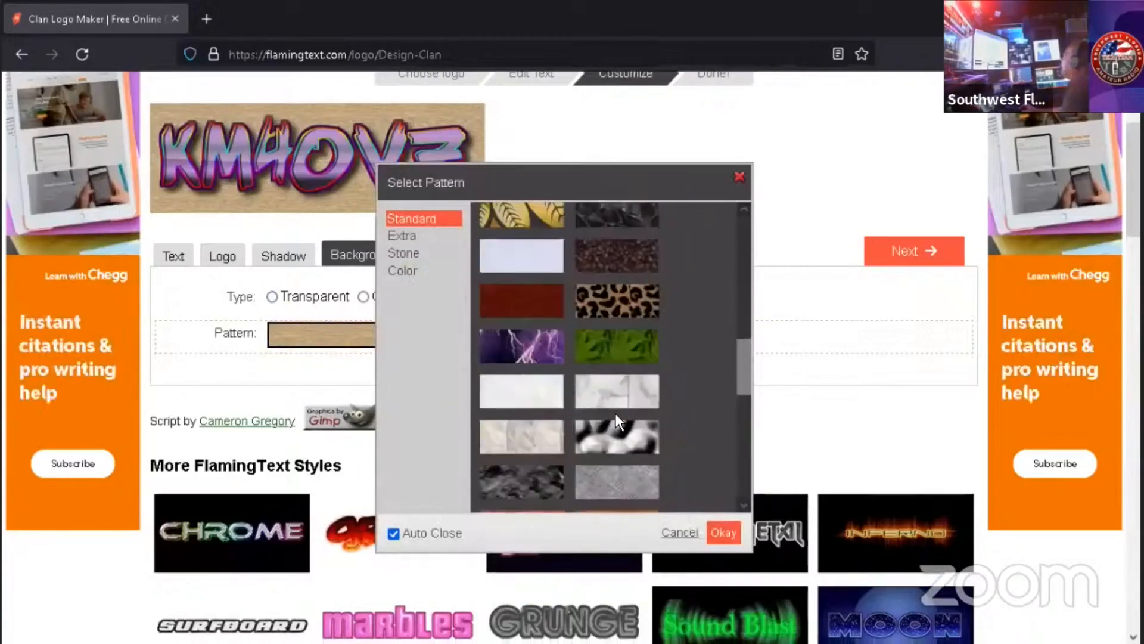
scroll(618, 417, down, 3)
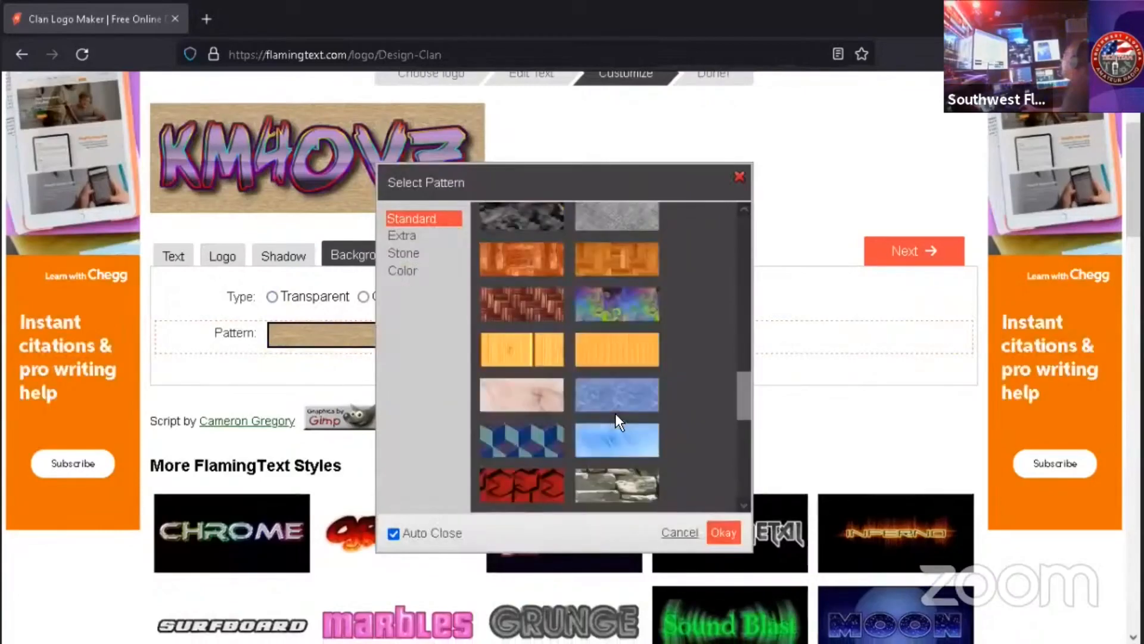
click(411, 254)
click(427, 273)
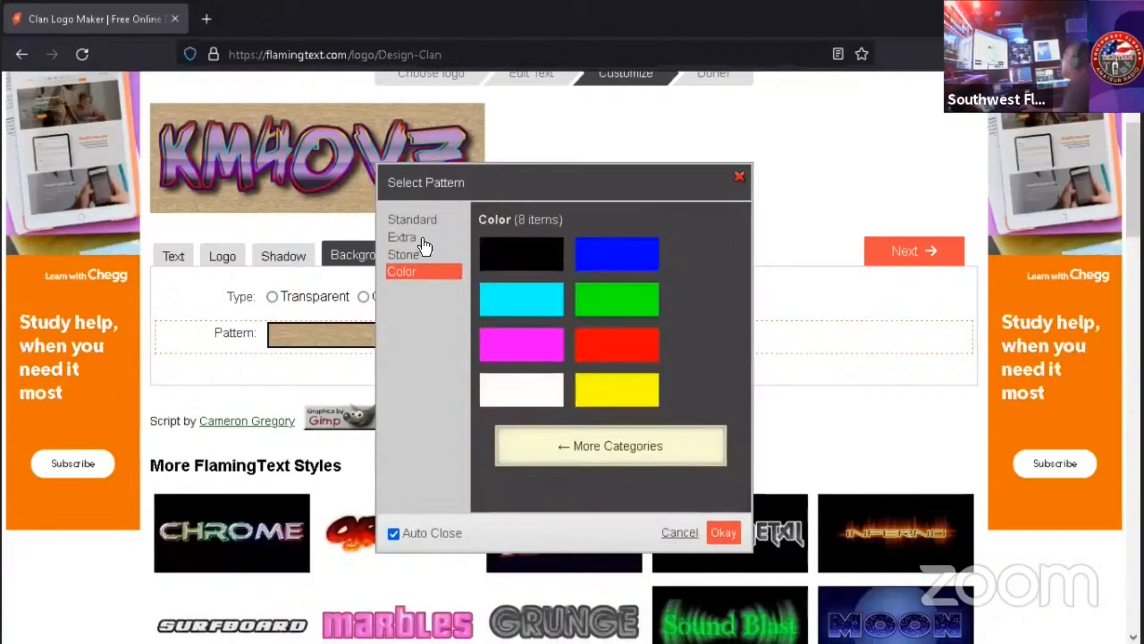
click(424, 237)
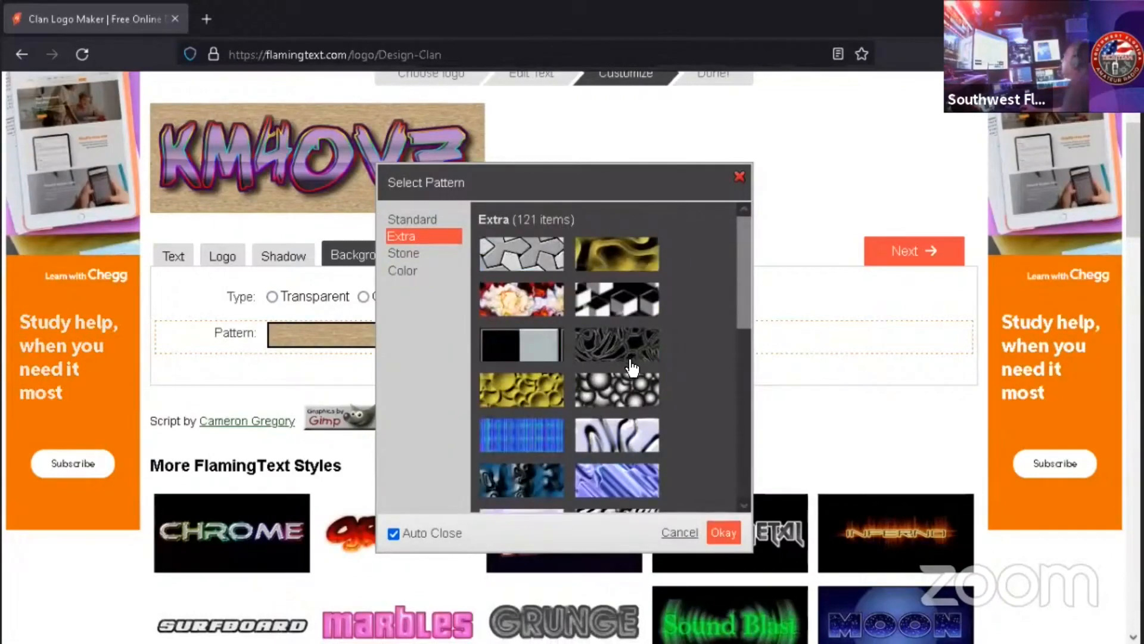
scroll(630, 371, down, 3)
scroll(631, 371, down, 3)
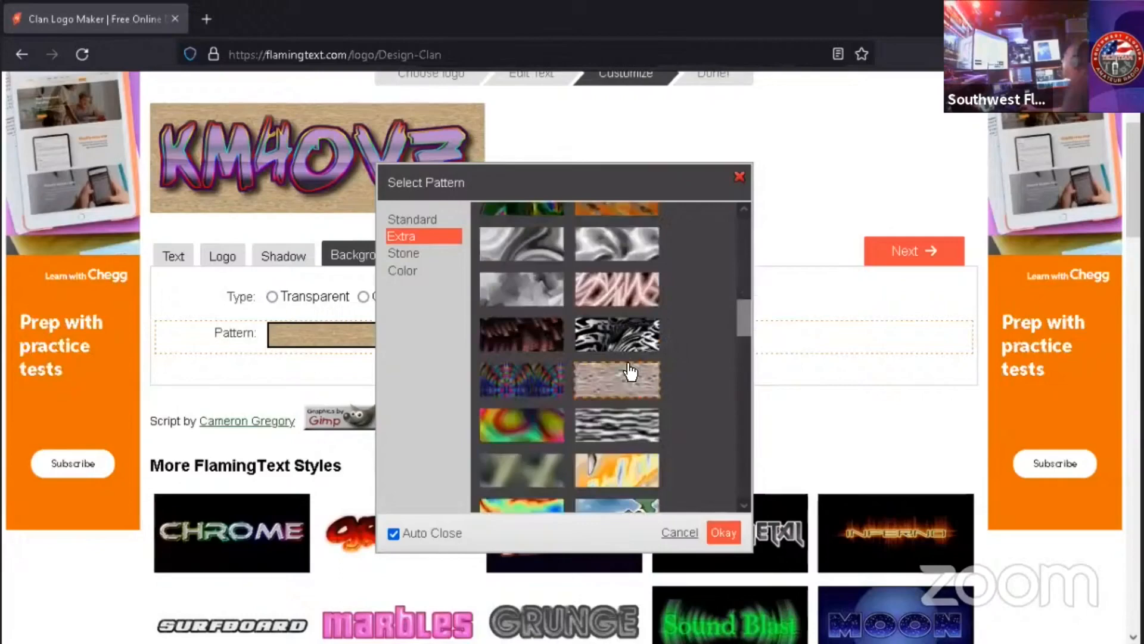
scroll(630, 371, down, 3)
scroll(630, 372, down, 3)
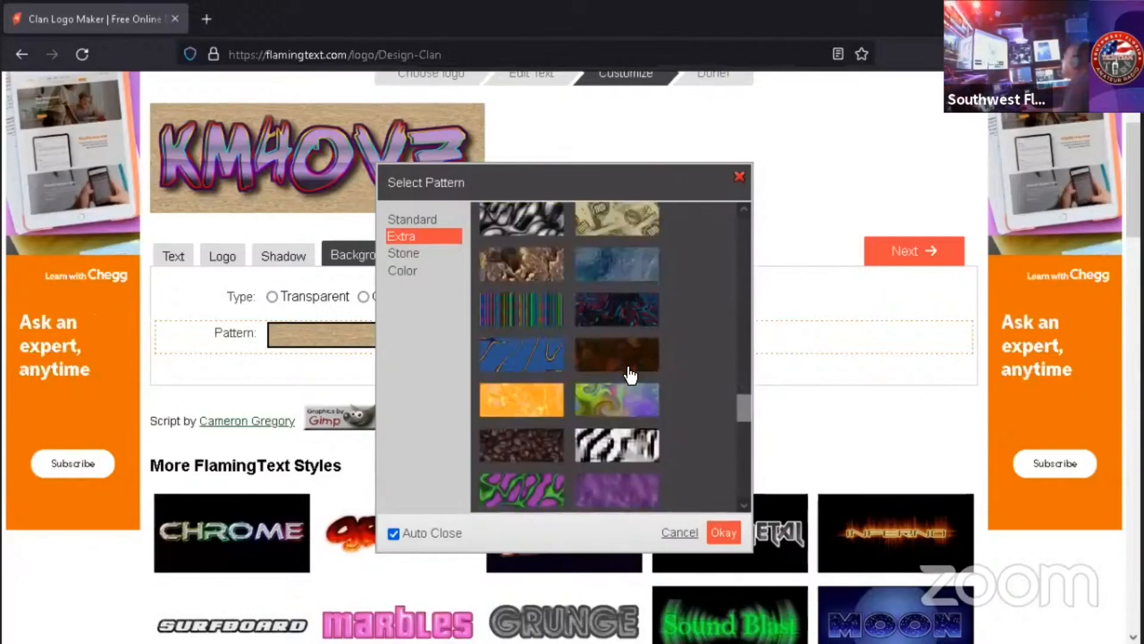
scroll(630, 374, down, 3)
scroll(630, 375, down, 3)
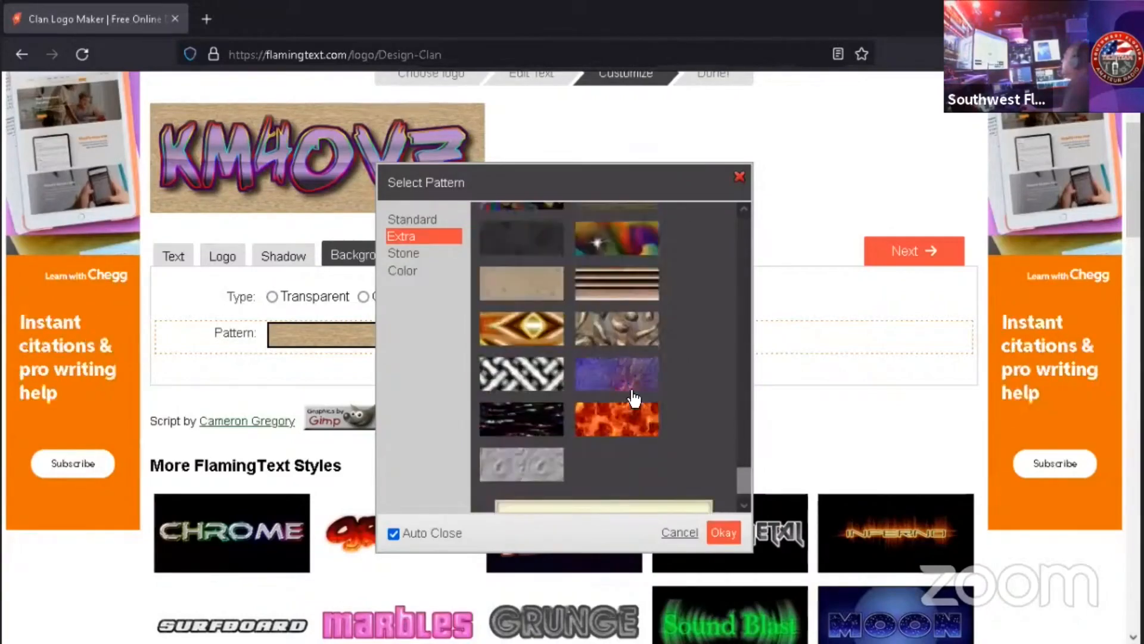
scroll(631, 393, down, 3)
Step: Apply the grey stone pattern from the Standard category as the background
click(432, 221)
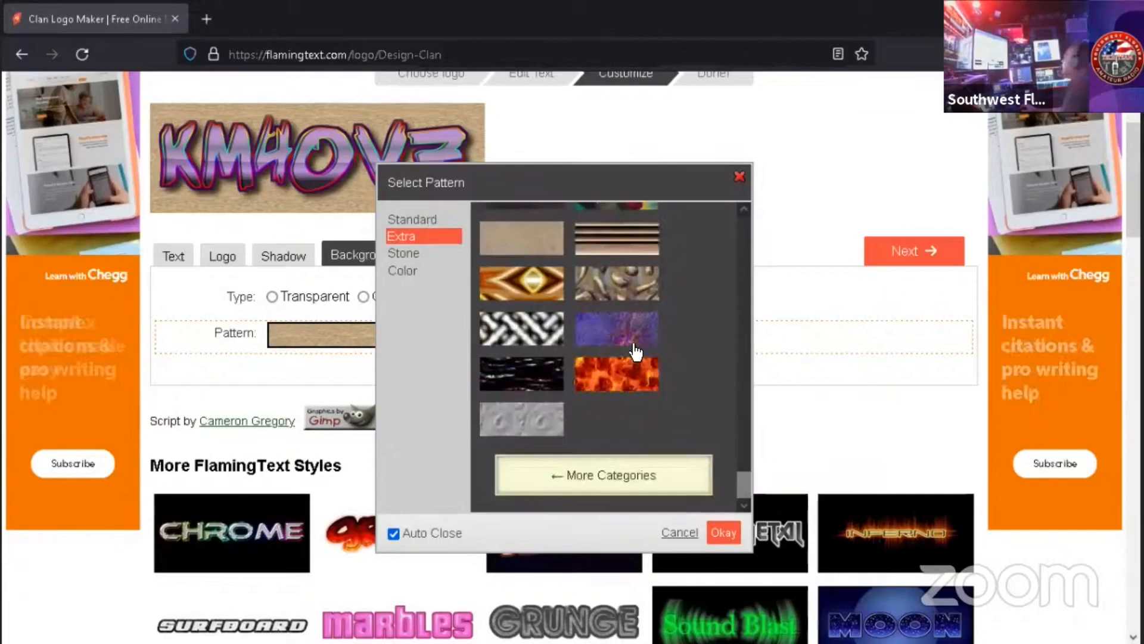
scroll(636, 387, down, 3)
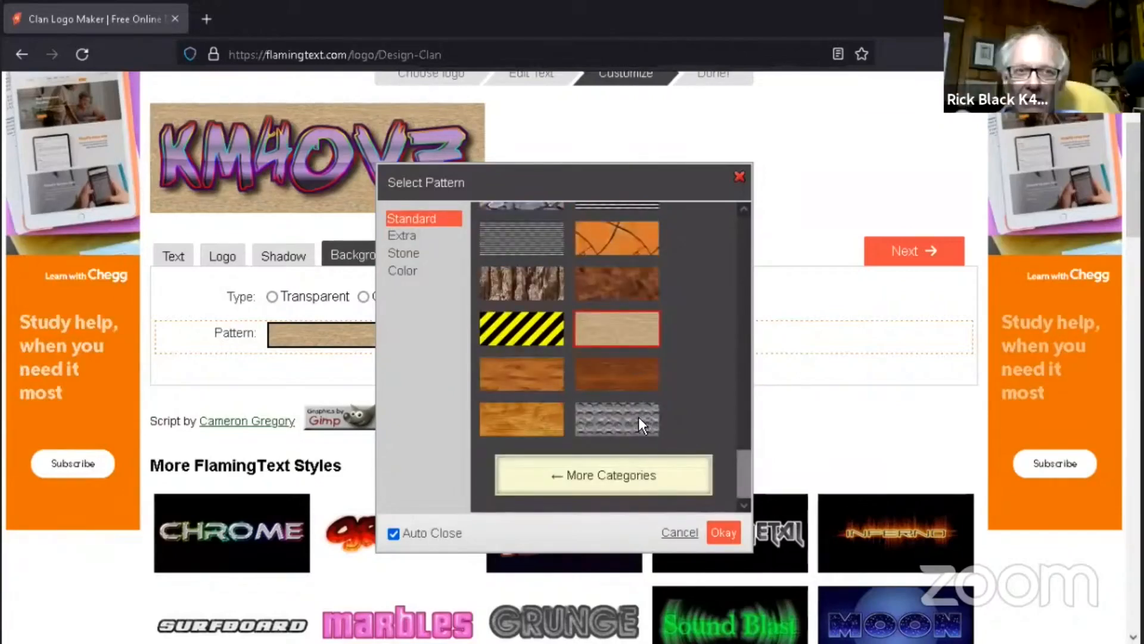
scroll(638, 417, up, 3)
scroll(638, 426, up, 2)
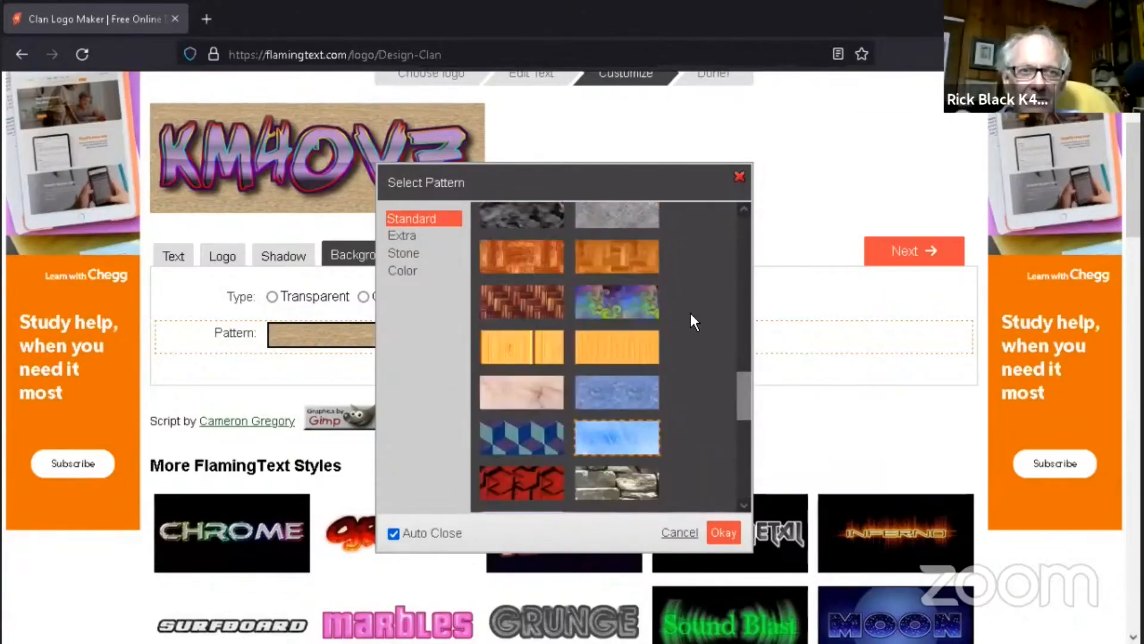
click(617, 483)
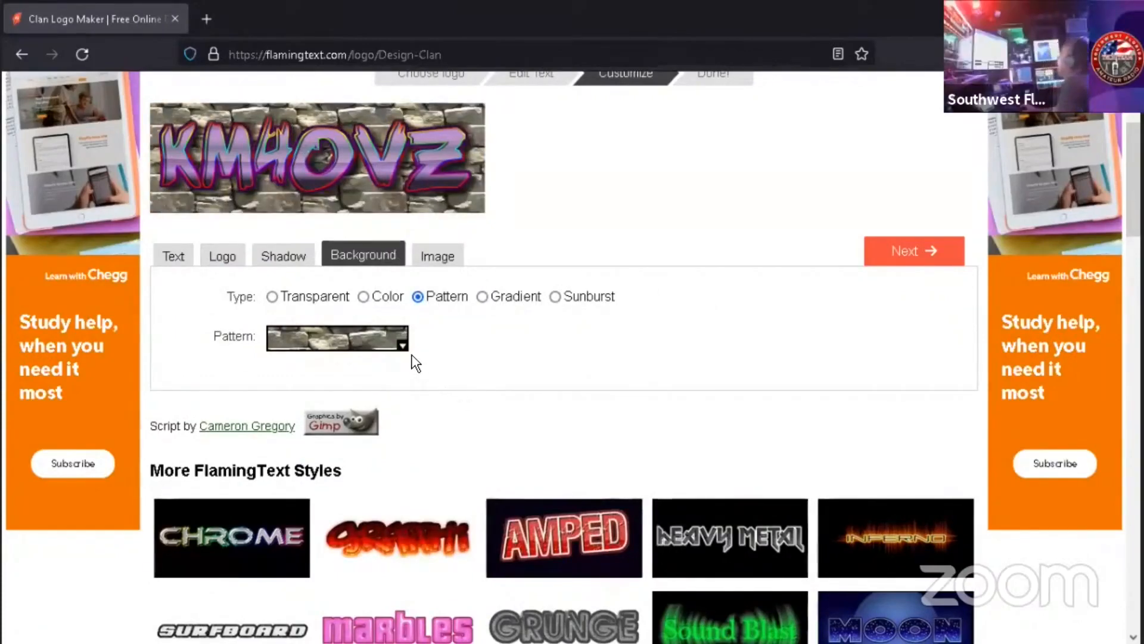
Step: Switch the logo background to the black-red-orange-yellow gradient
click(483, 296)
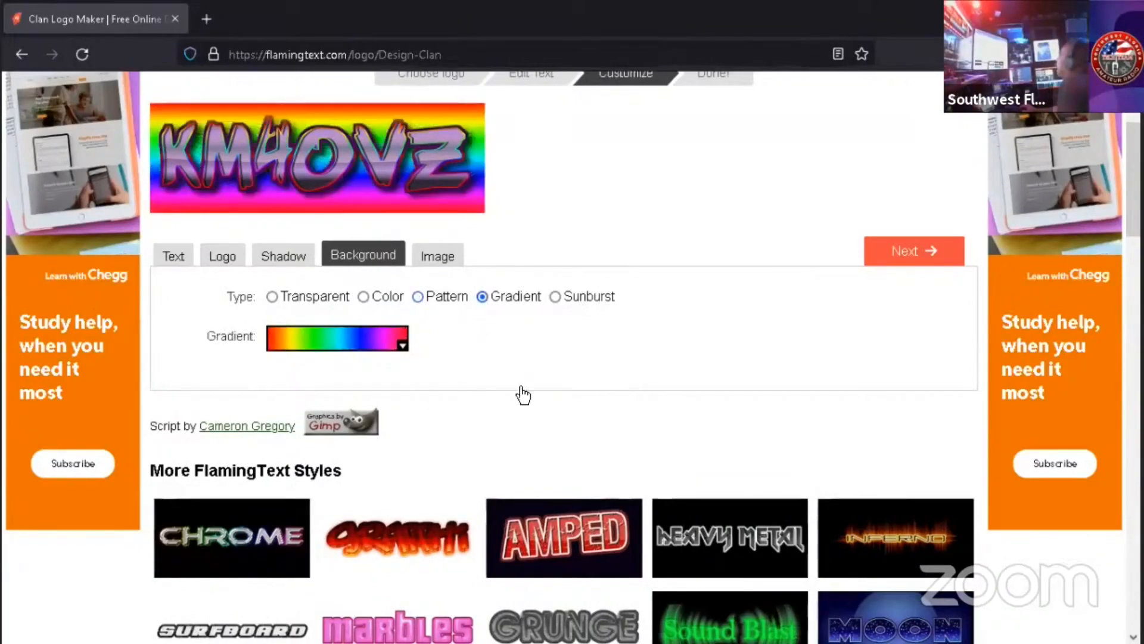
click(403, 345)
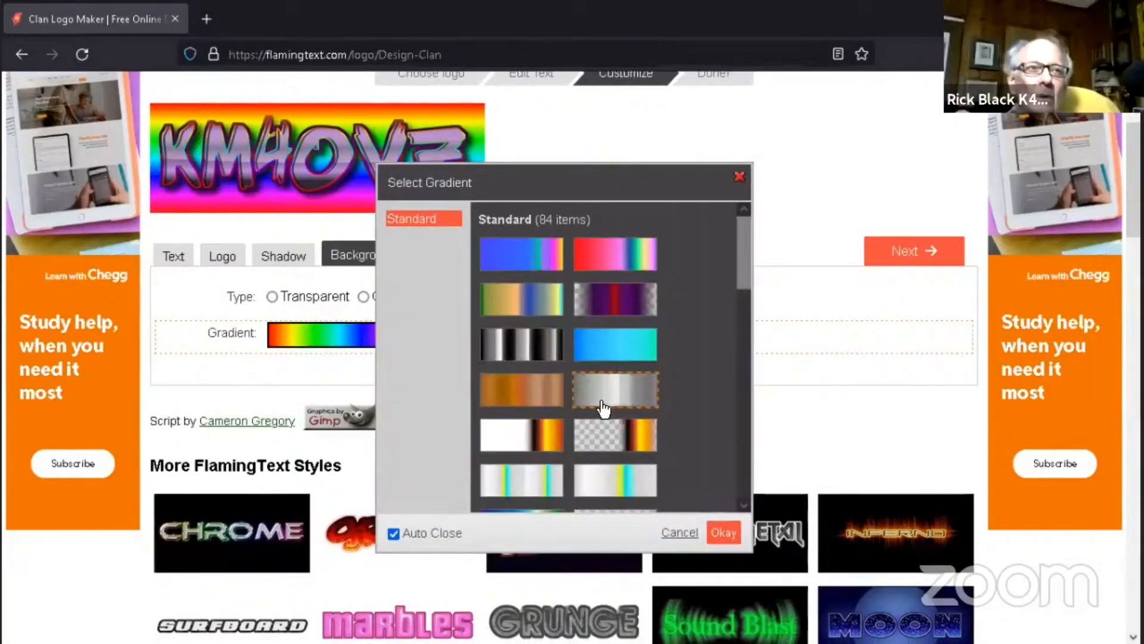
scroll(601, 405, down, 5)
scroll(600, 401, down, 3)
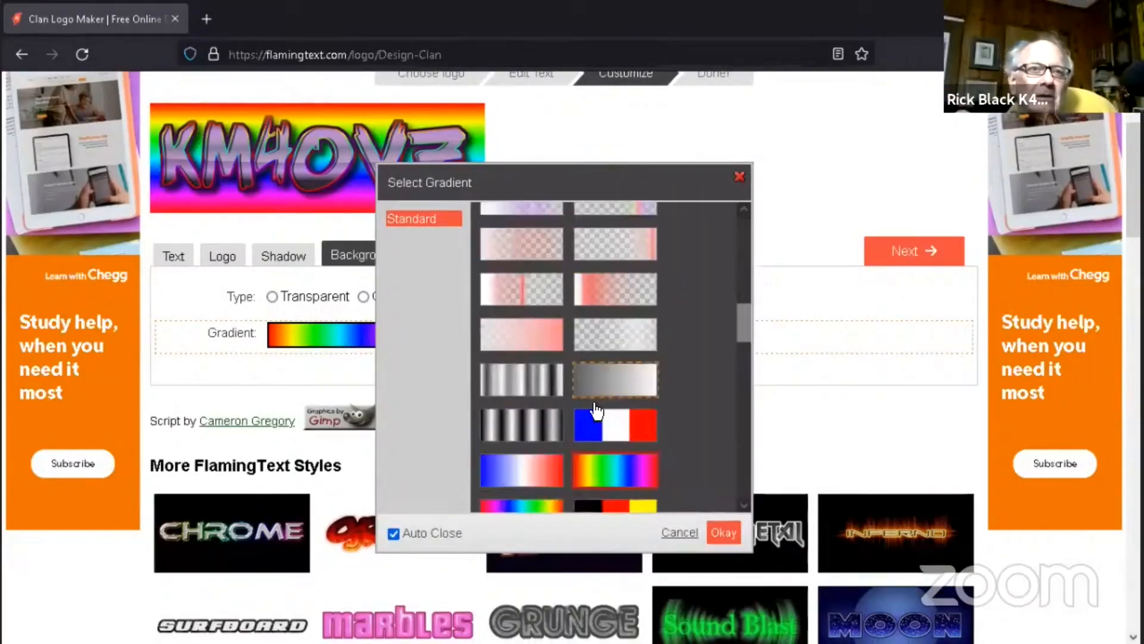
scroll(593, 407, down, 3)
click(524, 381)
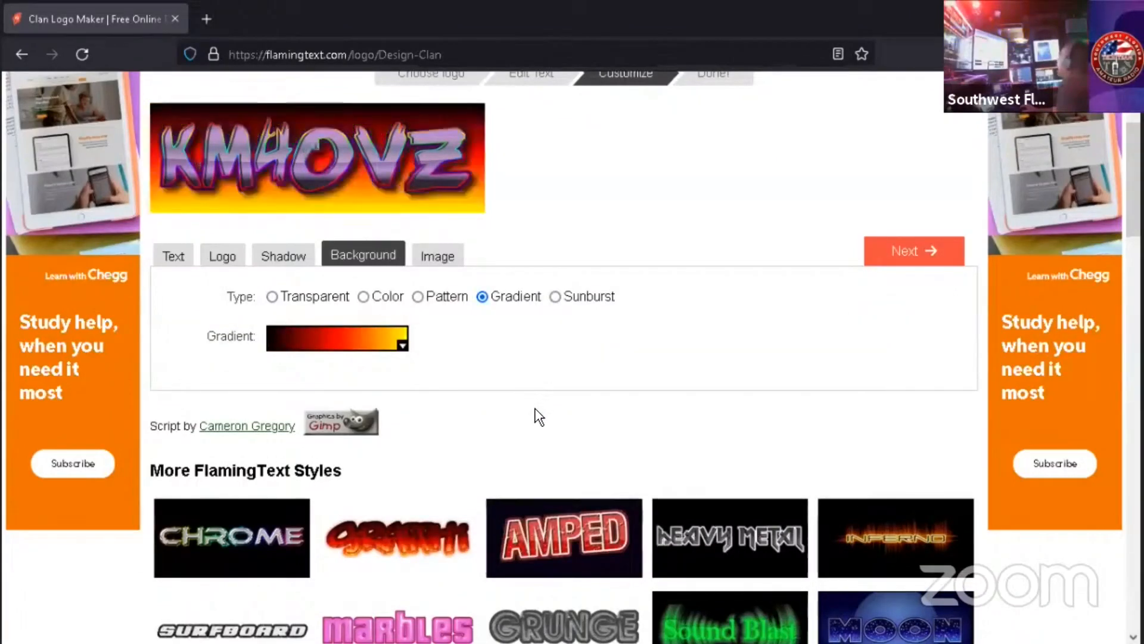
Step: Set a red sunburst background, inspect its advanced options, and check the PNG output format
click(555, 297)
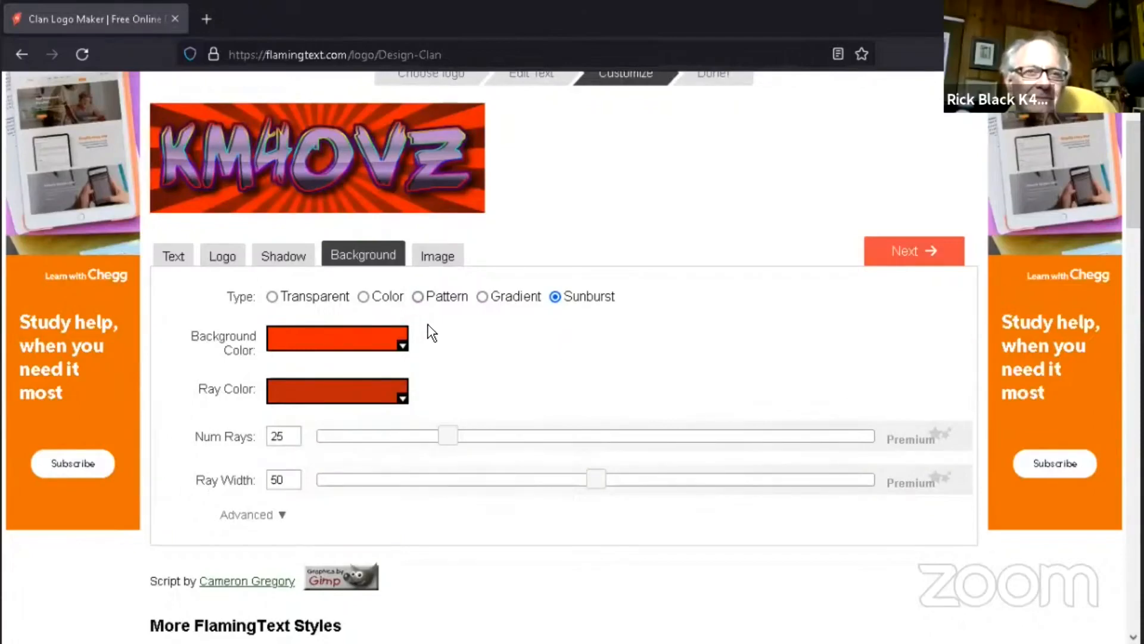
click(301, 514)
scroll(446, 505, down, 5)
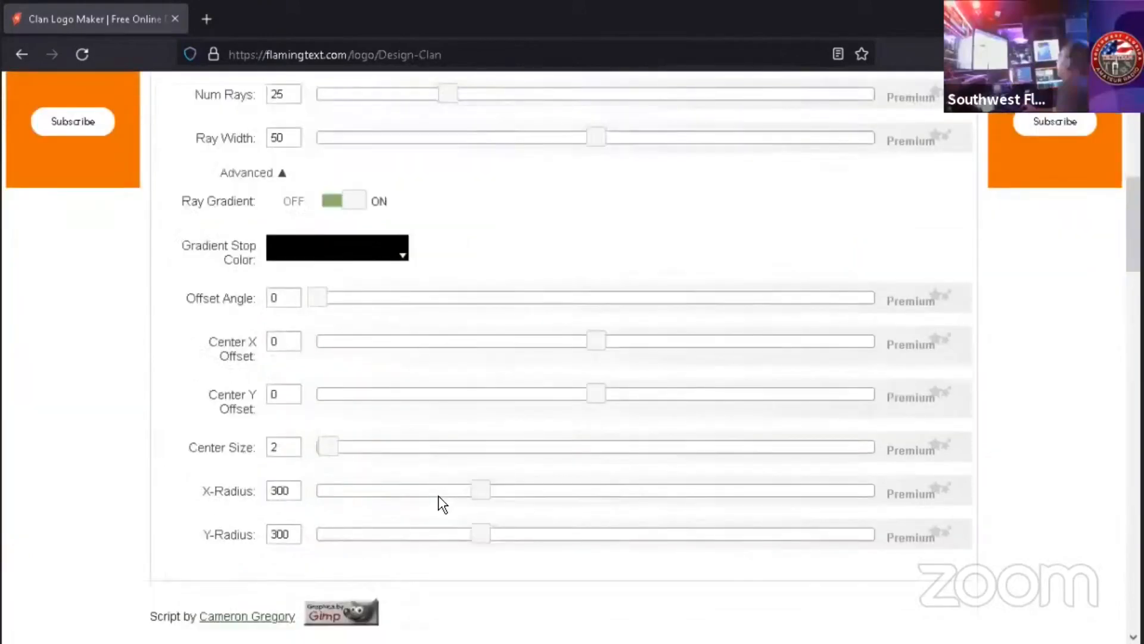
scroll(442, 504, up, 1)
scroll(442, 504, up, 2)
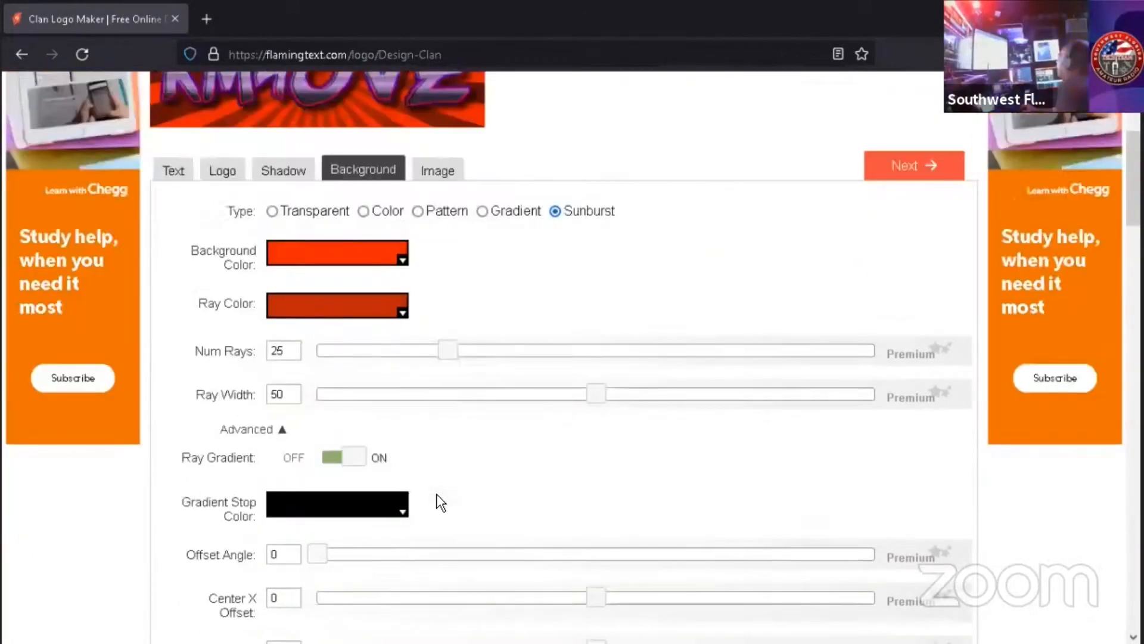
scroll(439, 503, up, 2)
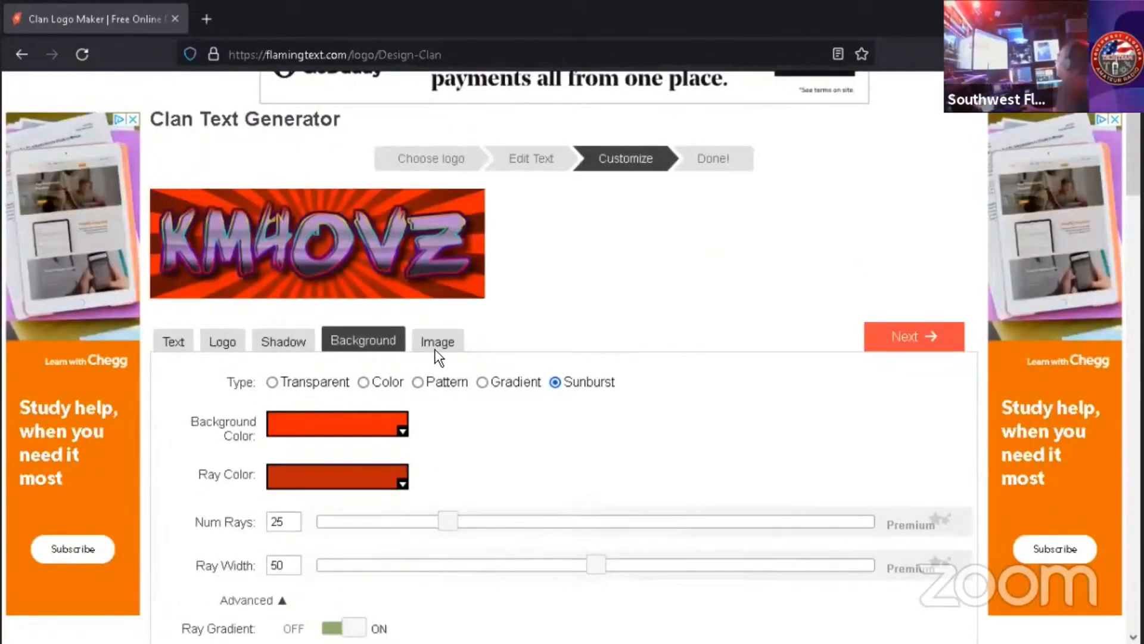
click(451, 349)
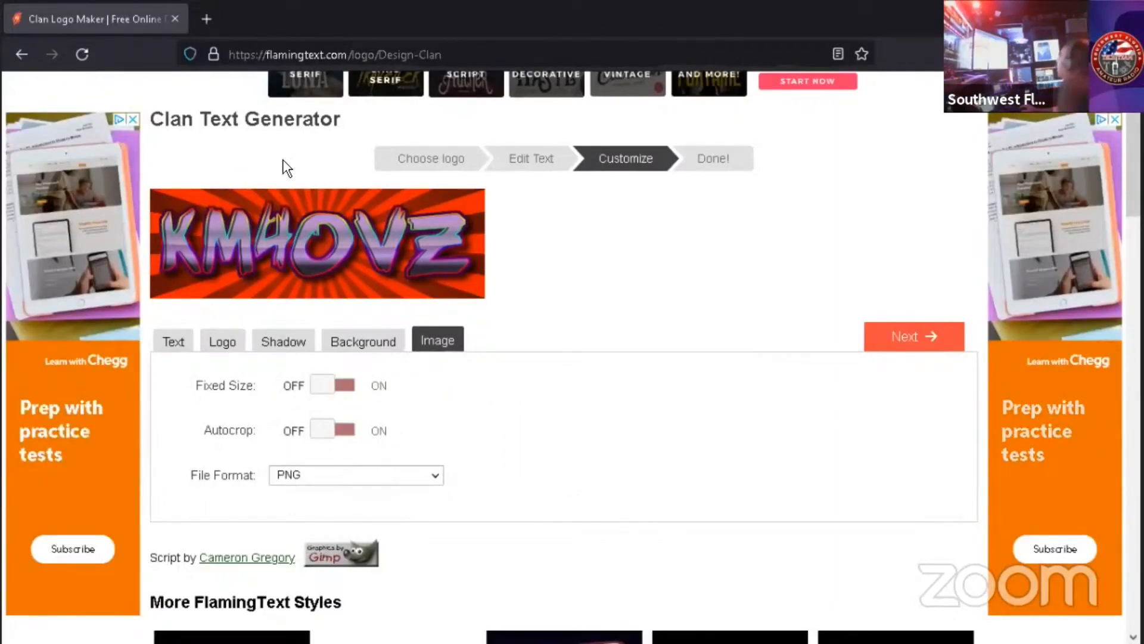
click(363, 342)
Step: Set a transparent background, generate the final KM4OVZ logo and save the image
click(274, 384)
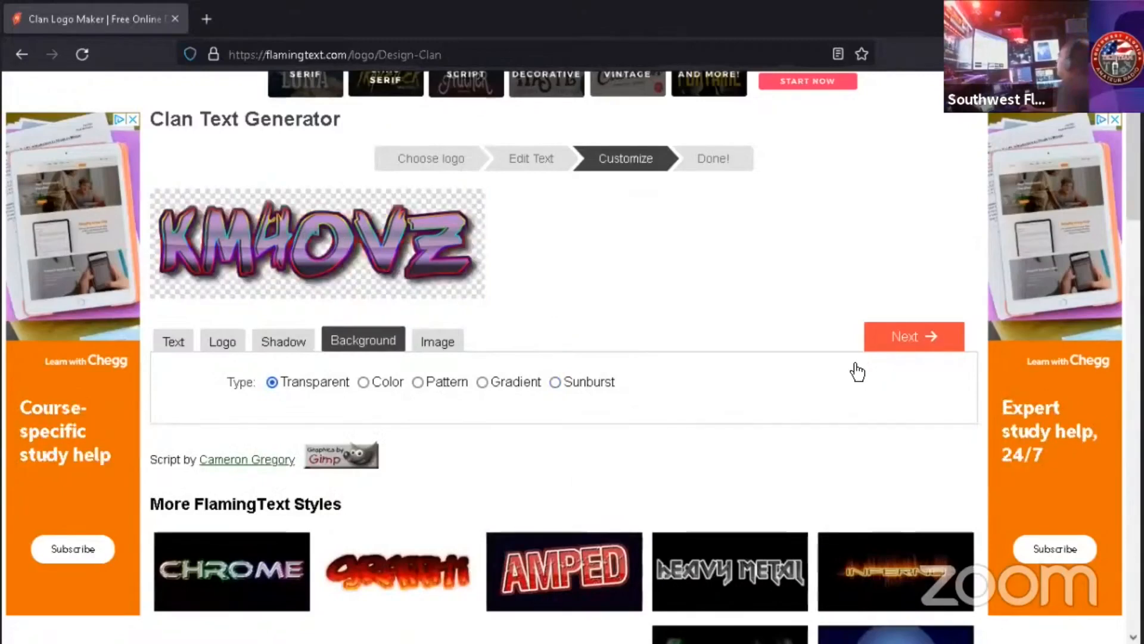
click(894, 337)
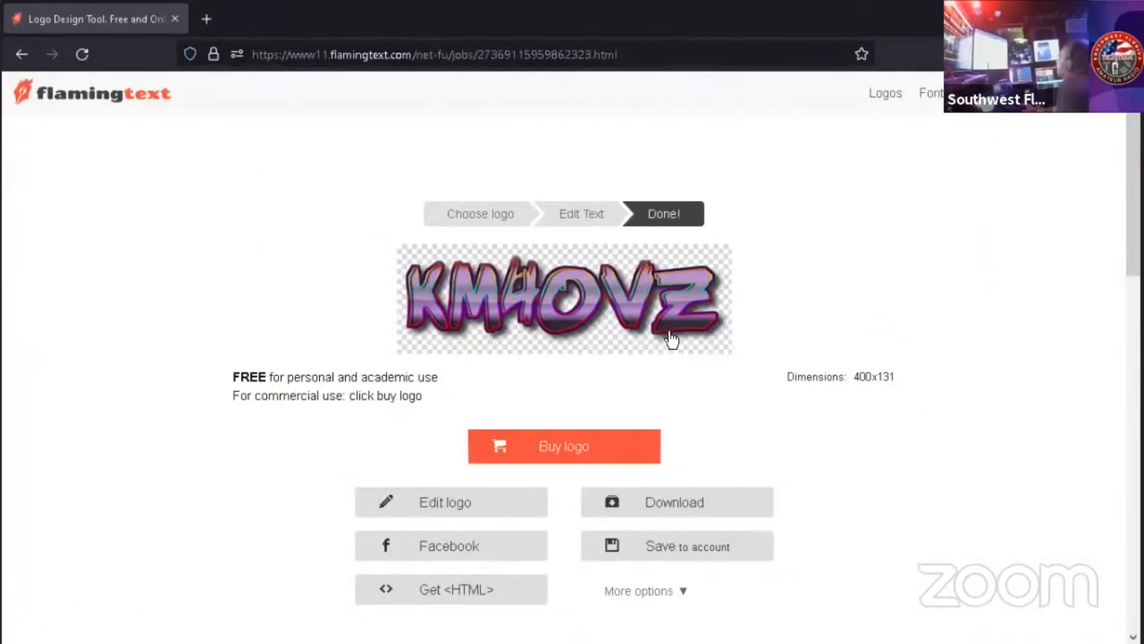
right_click(599, 285)
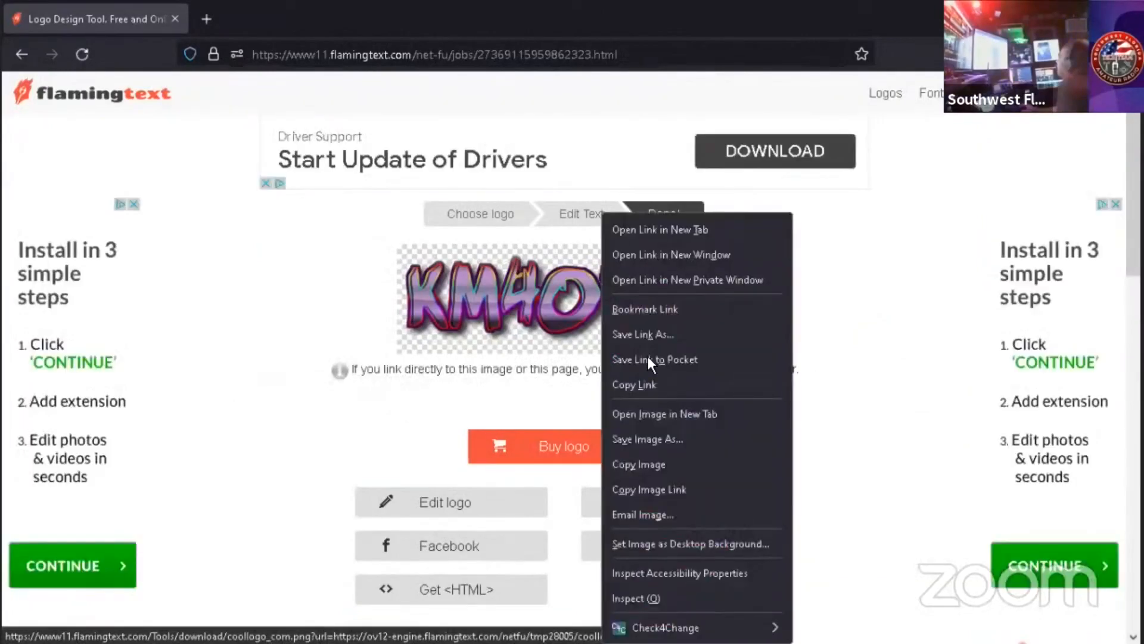
click(663, 442)
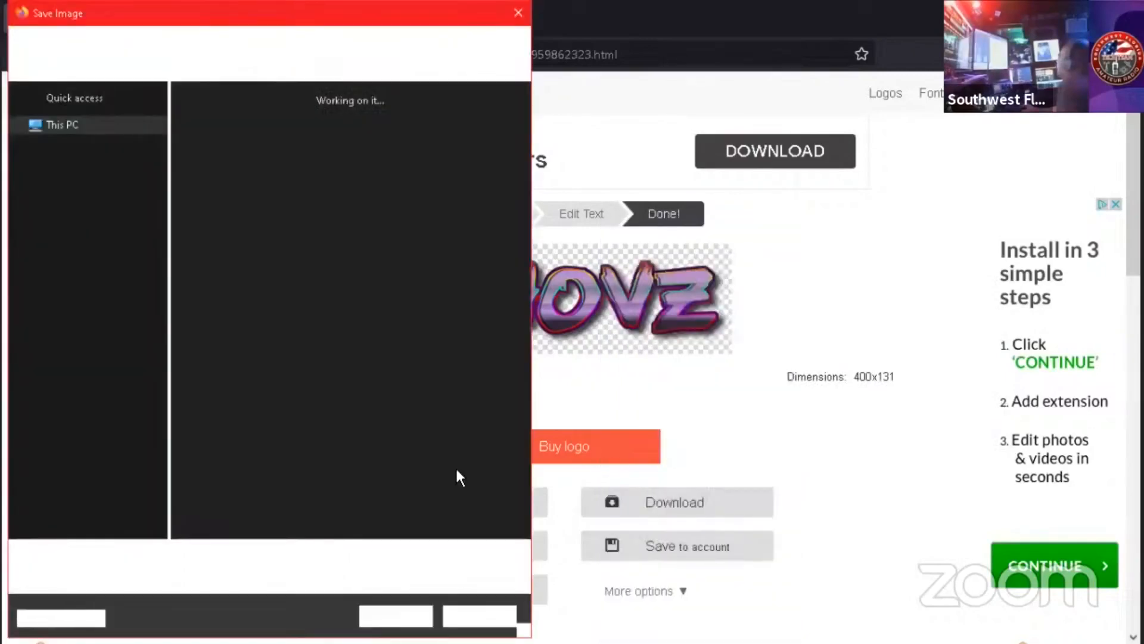
click(516, 11)
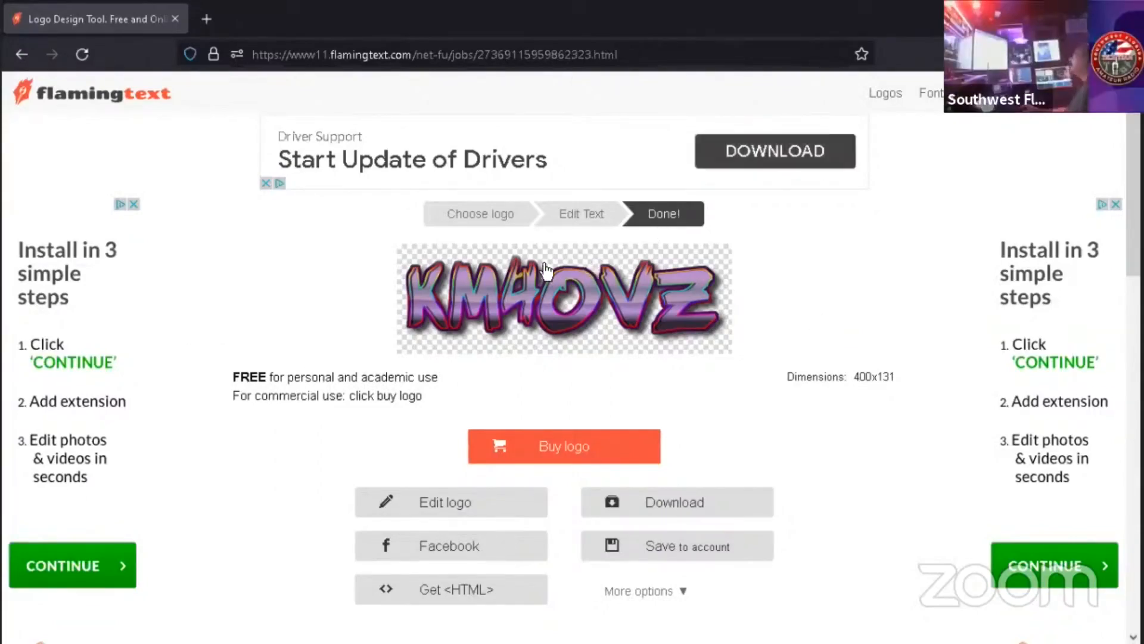
Step: Search for 'lunapic' in a new tab and open the LunaPic photo editor
click(211, 11)
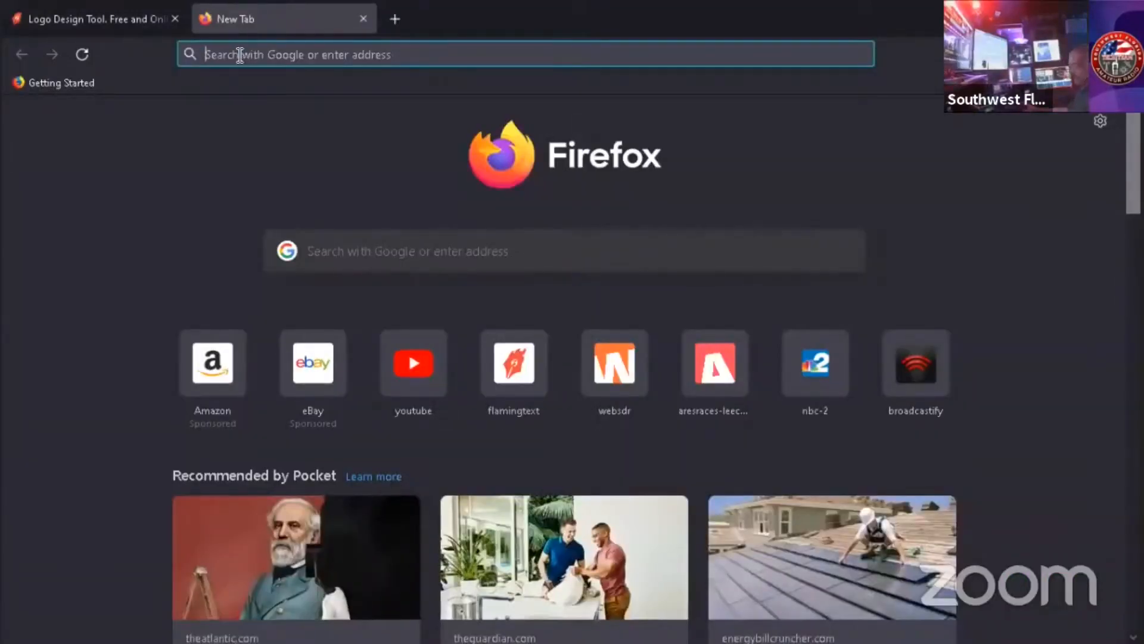
text(lun)
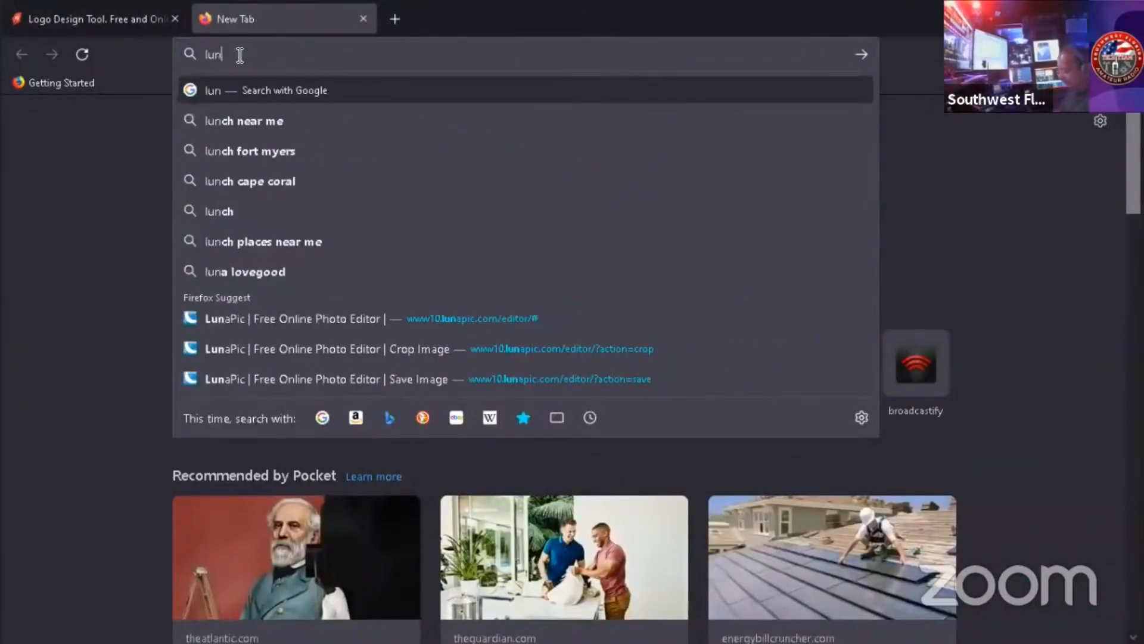
text(apic)
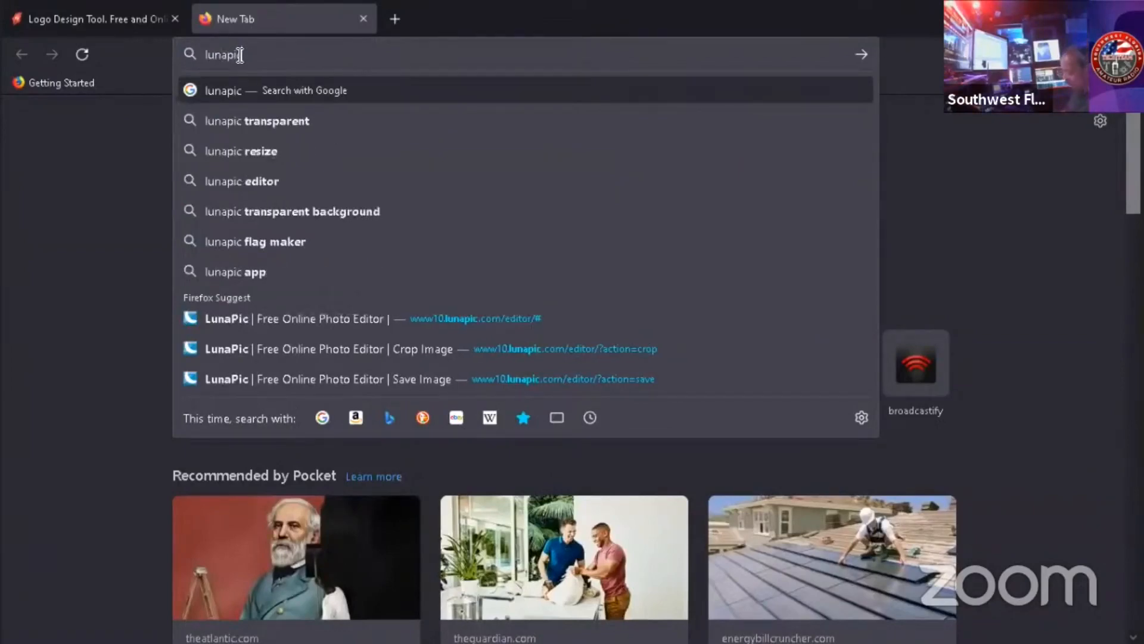
key(Return)
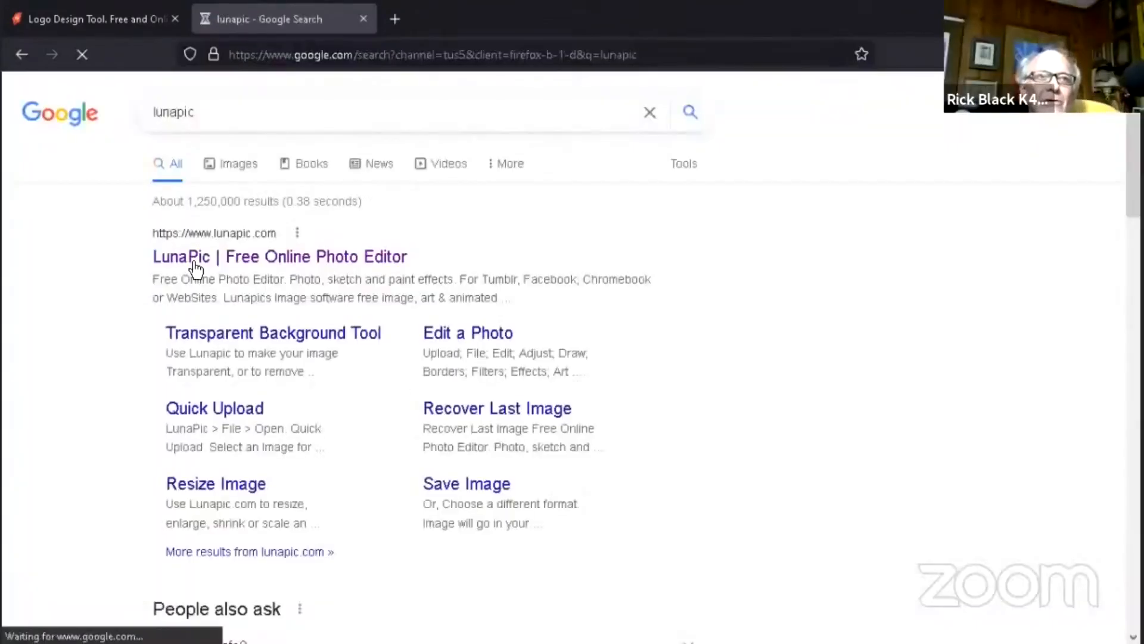
click(195, 262)
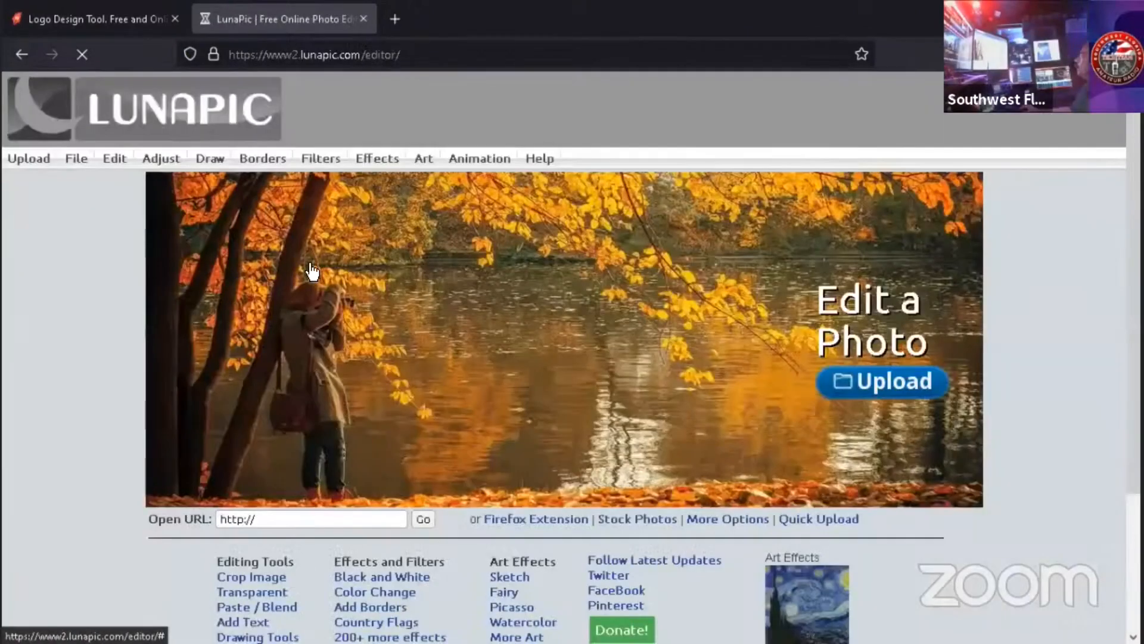
click(311, 271)
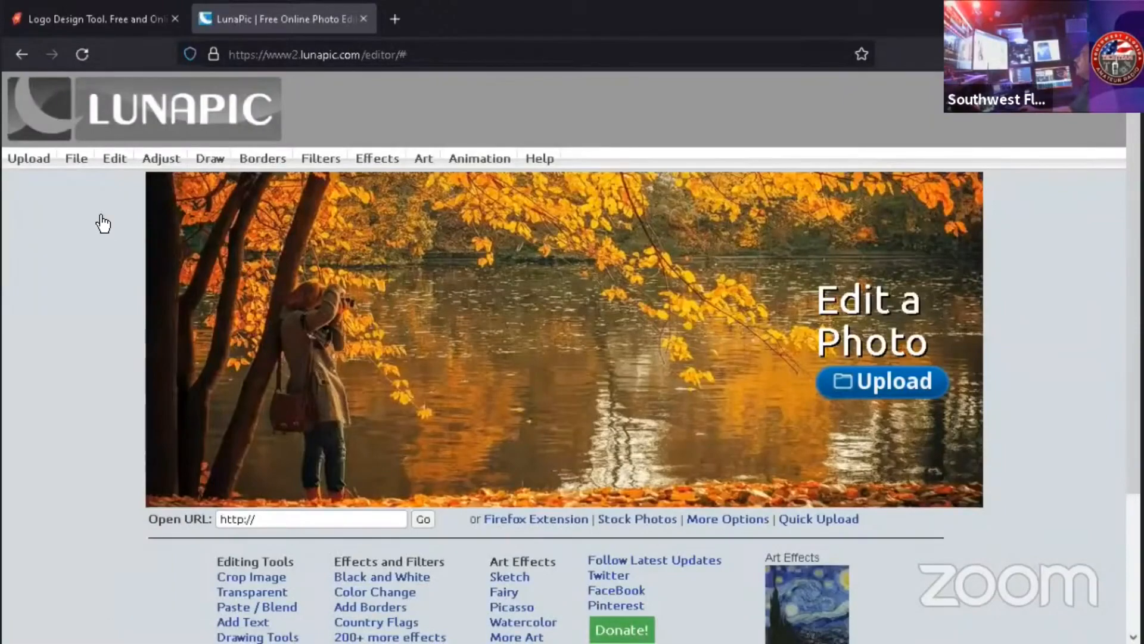
click(76, 158)
Step: Save the KM4OVZ logo from the FlamingText tab as a PNG in Downloads
click(123, 20)
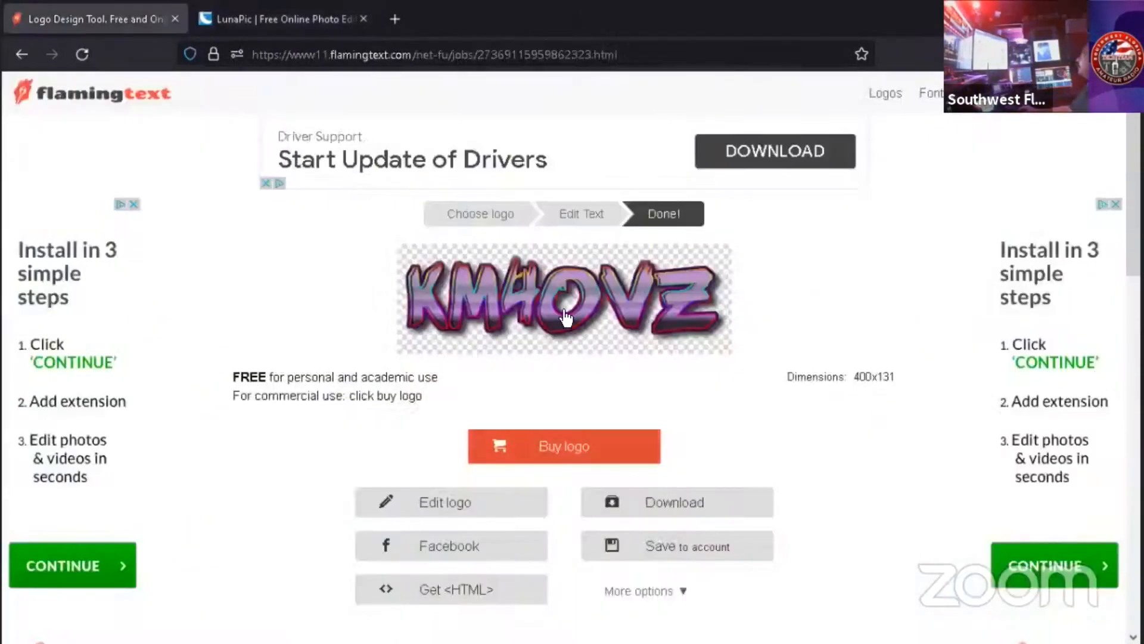
right_click(563, 309)
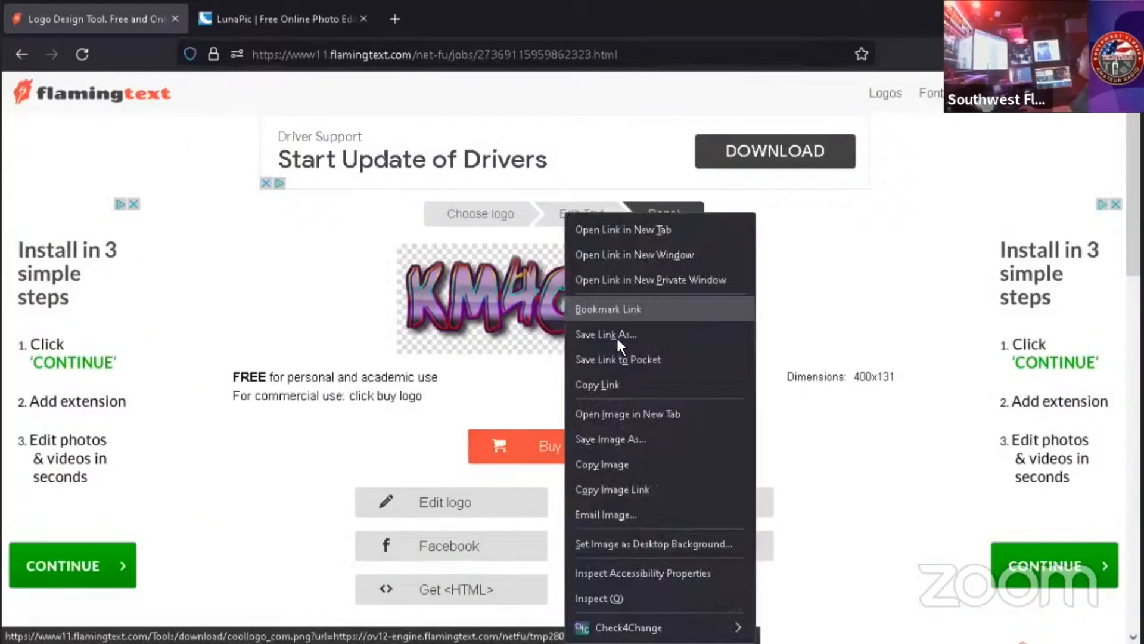
click(631, 440)
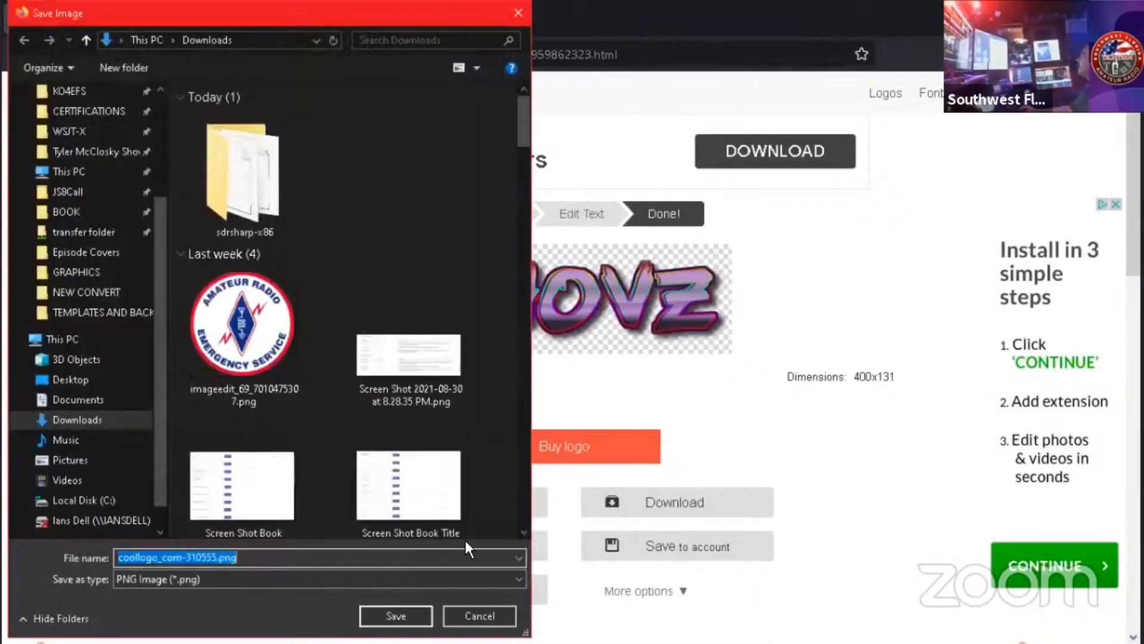
click(382, 616)
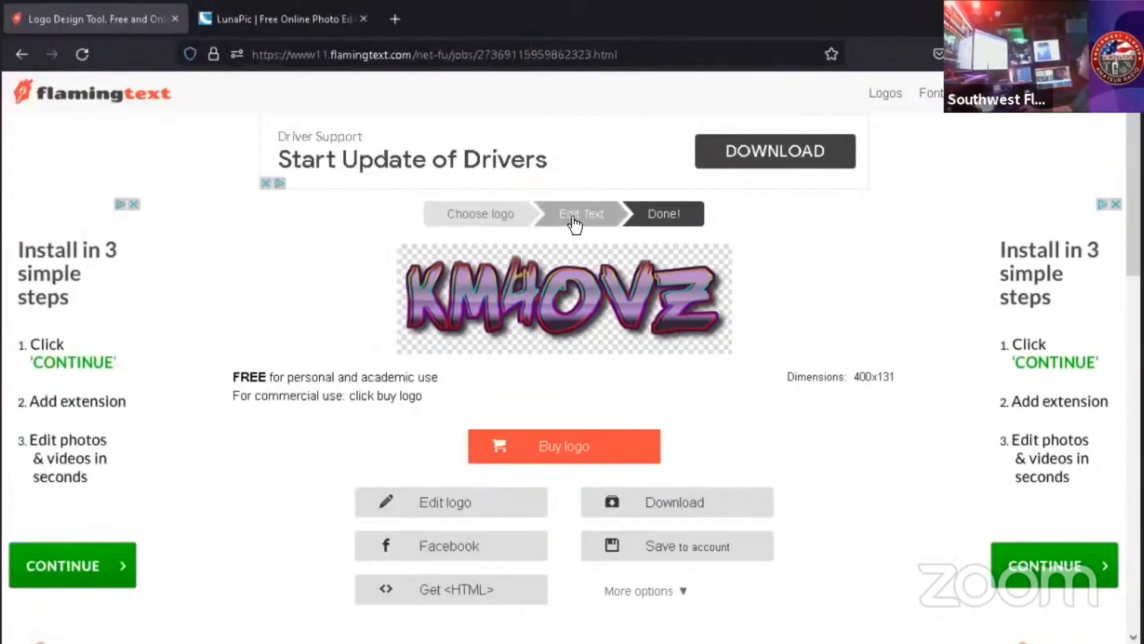
click(574, 225)
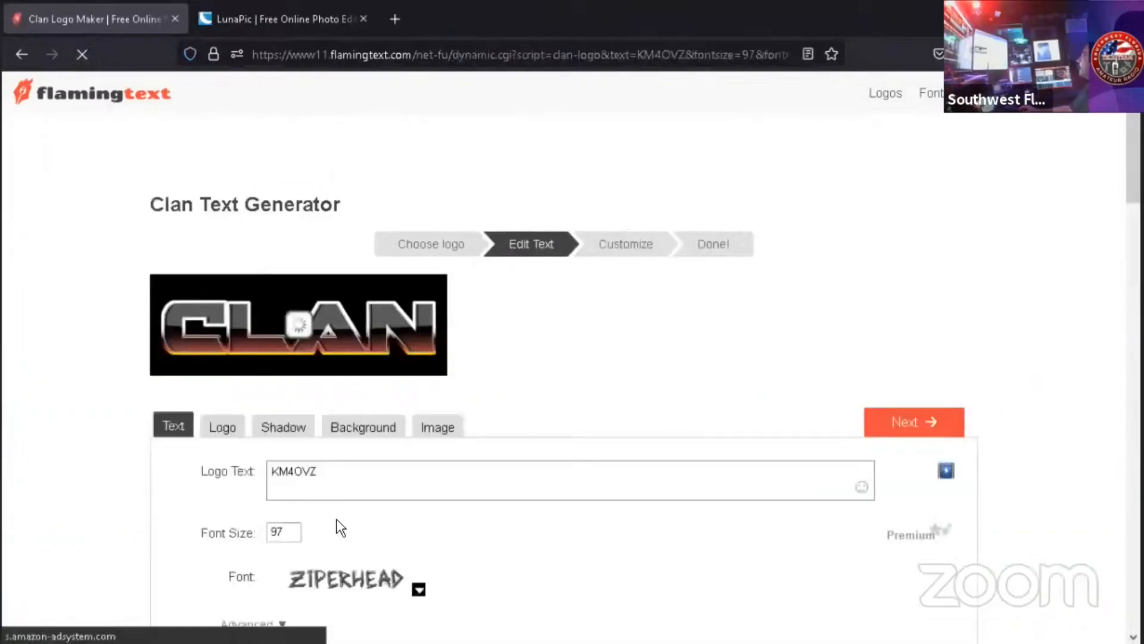
Step: Replace the KM4OVZ logo text with the person's name and generate the matching FlamingText logo
double_click(274, 472)
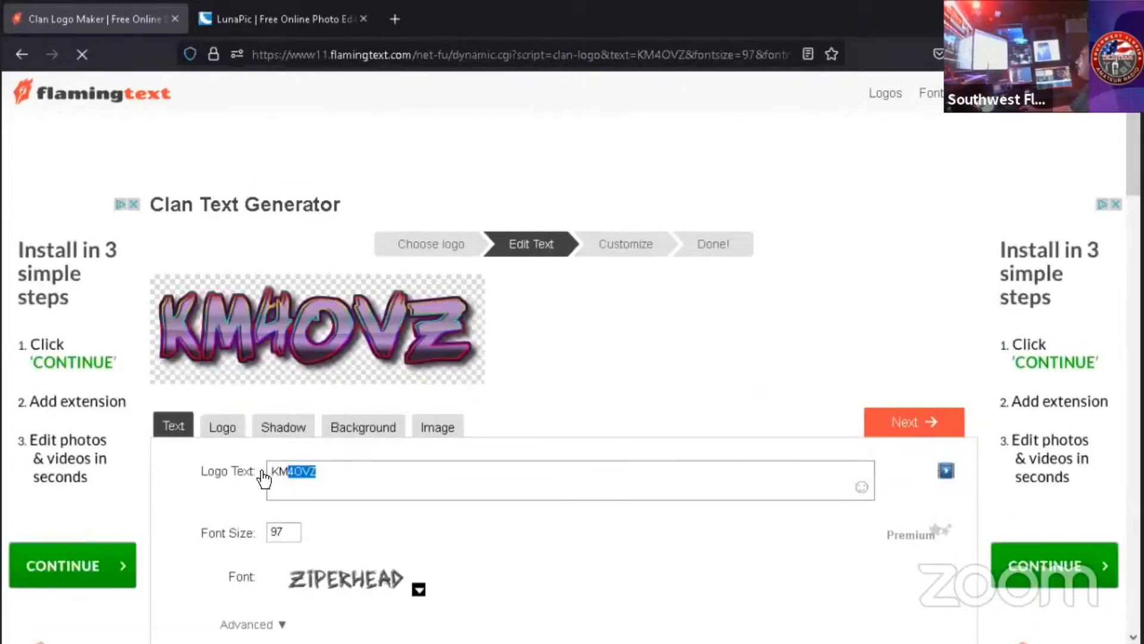
text(Josep)
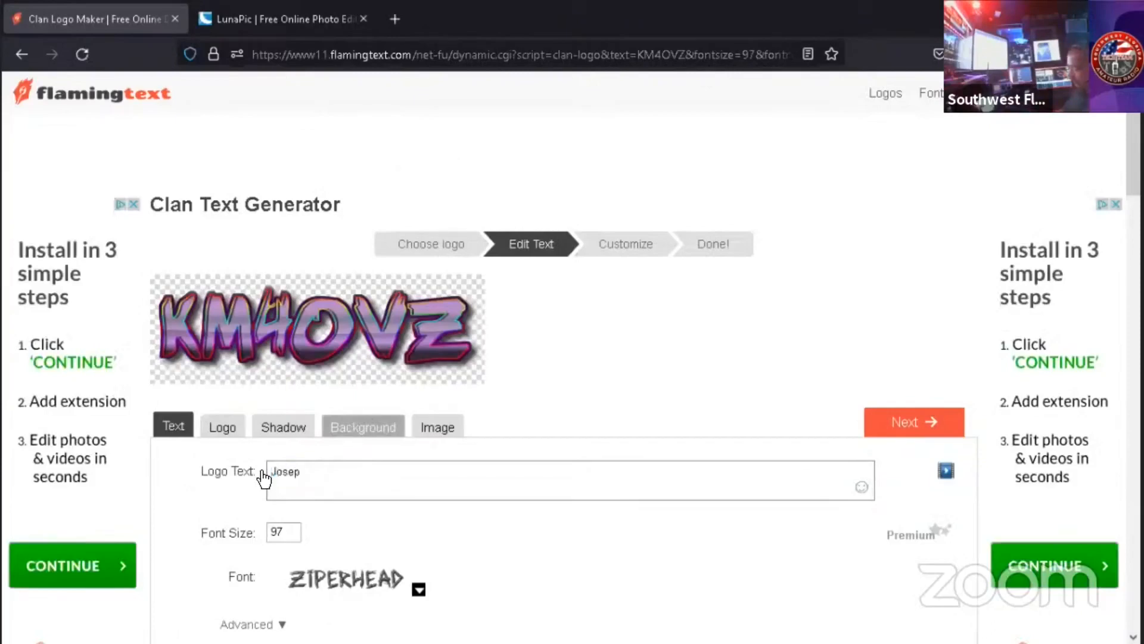
text(h Hacker)
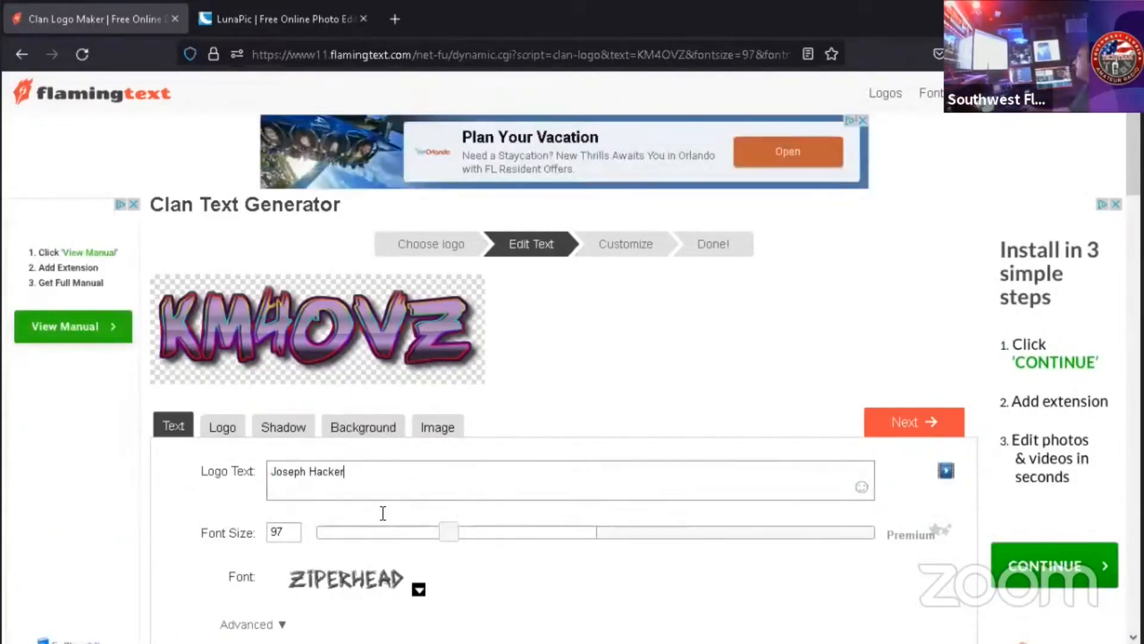
click(244, 437)
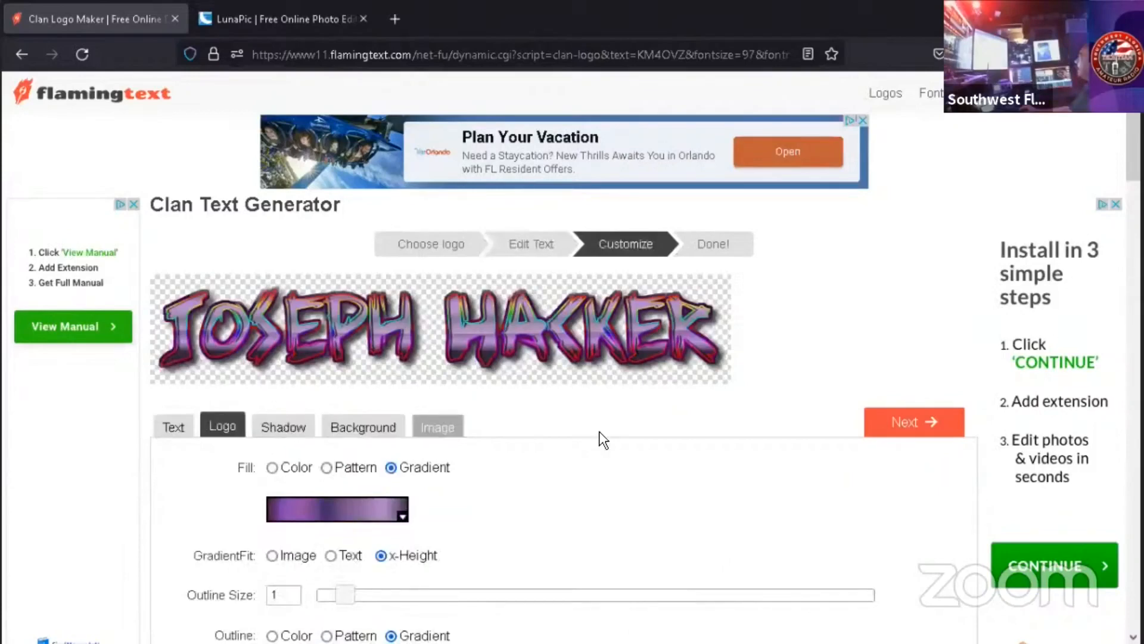
click(894, 426)
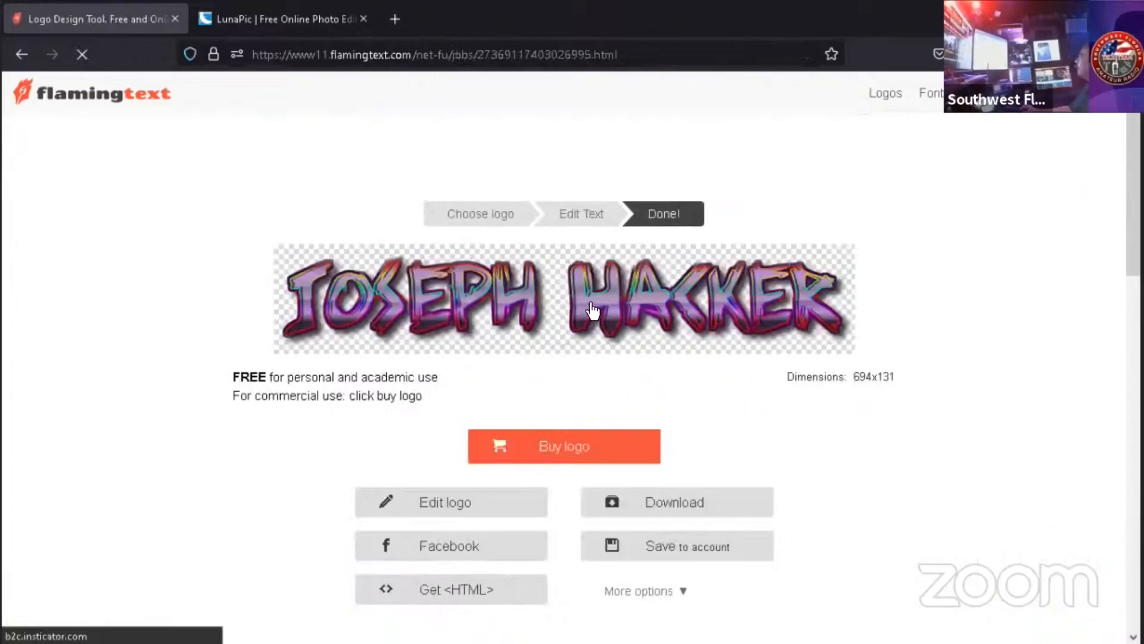
Step: Save the 694x131 name logo to disk as a PNG
right_click(592, 310)
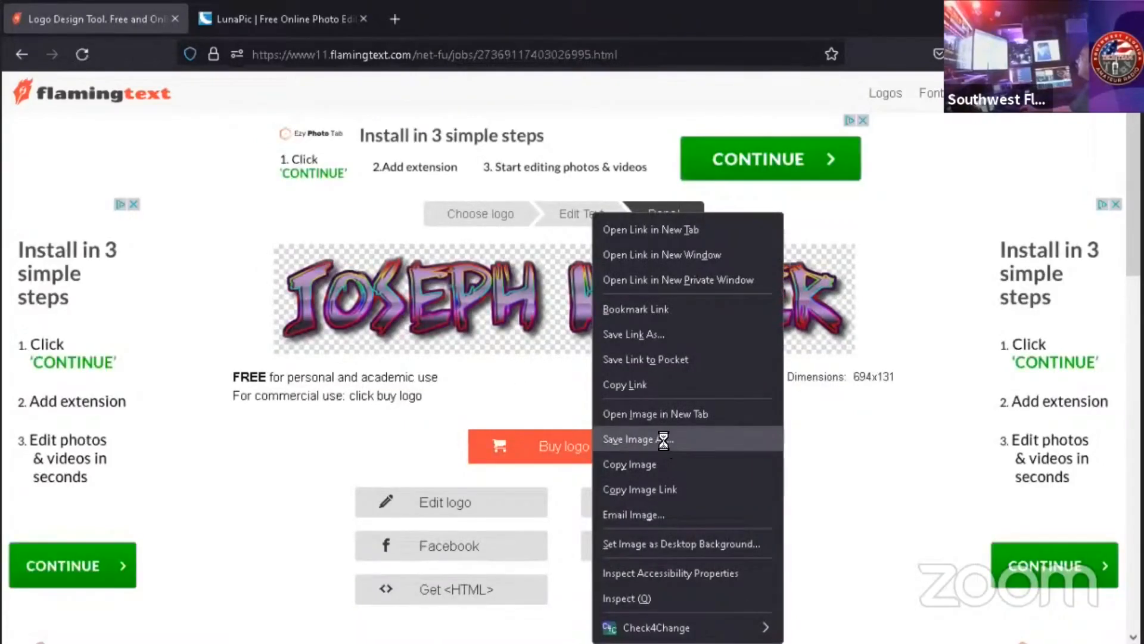
click(667, 440)
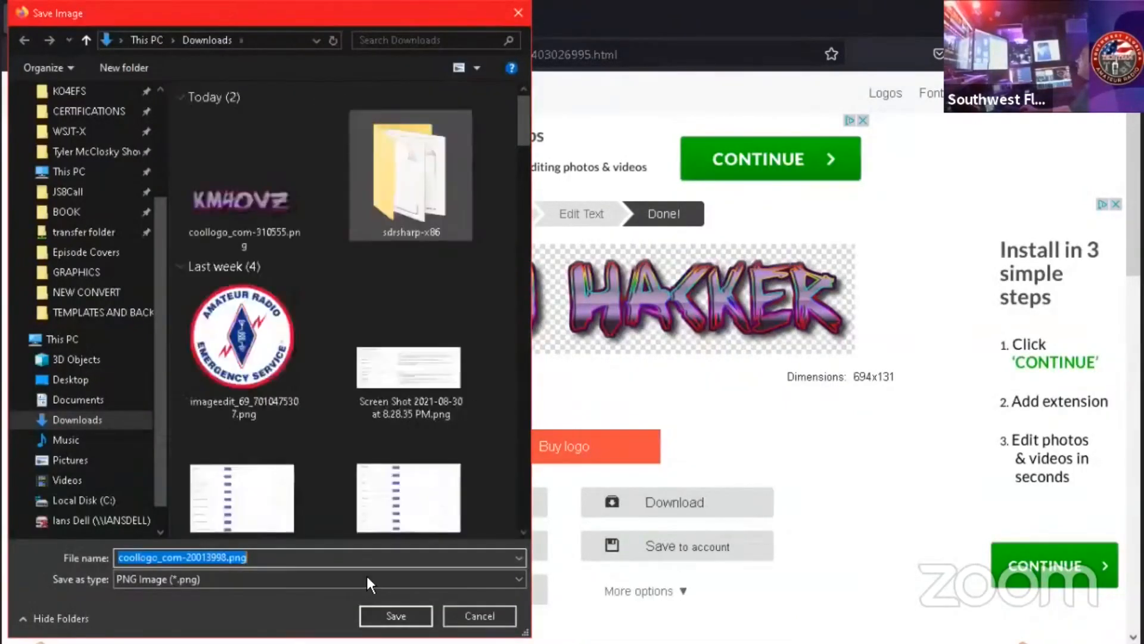
key(Return)
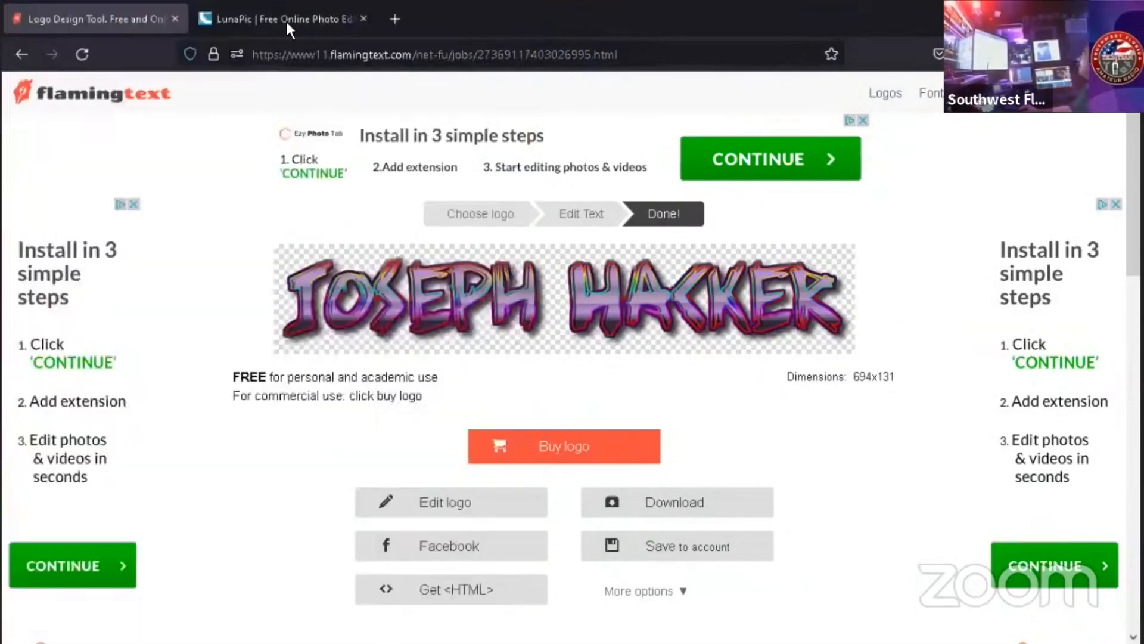
click(259, 19)
Step: Quick-upload the KM4OVZ coollogo PNG from Downloads into LunaPic for editing
mouse_move(67, 158)
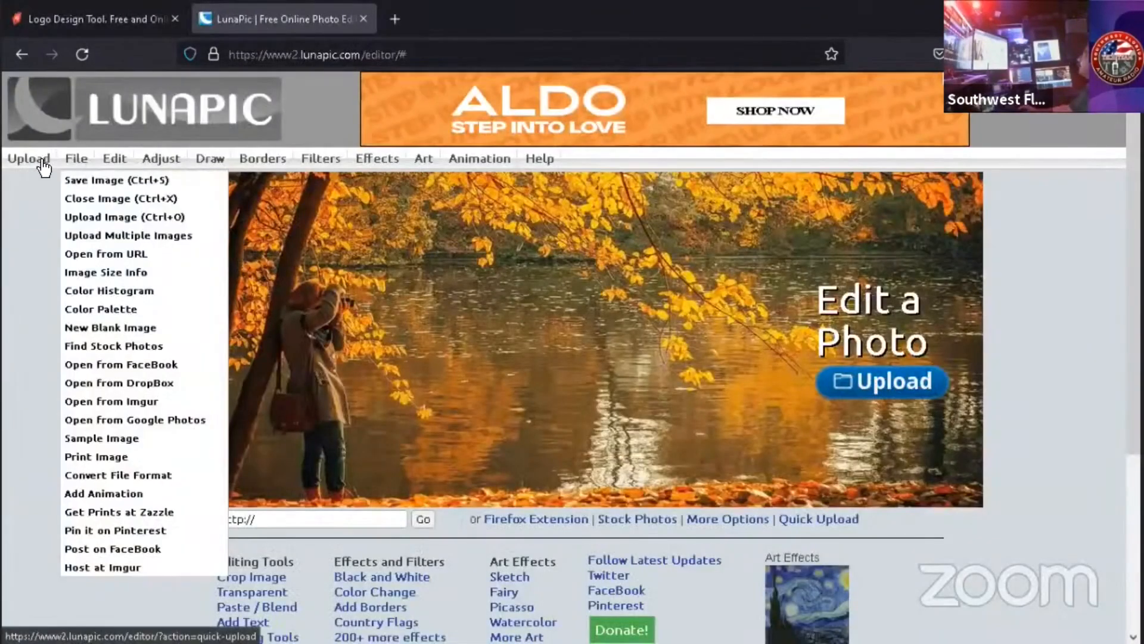
click(110, 235)
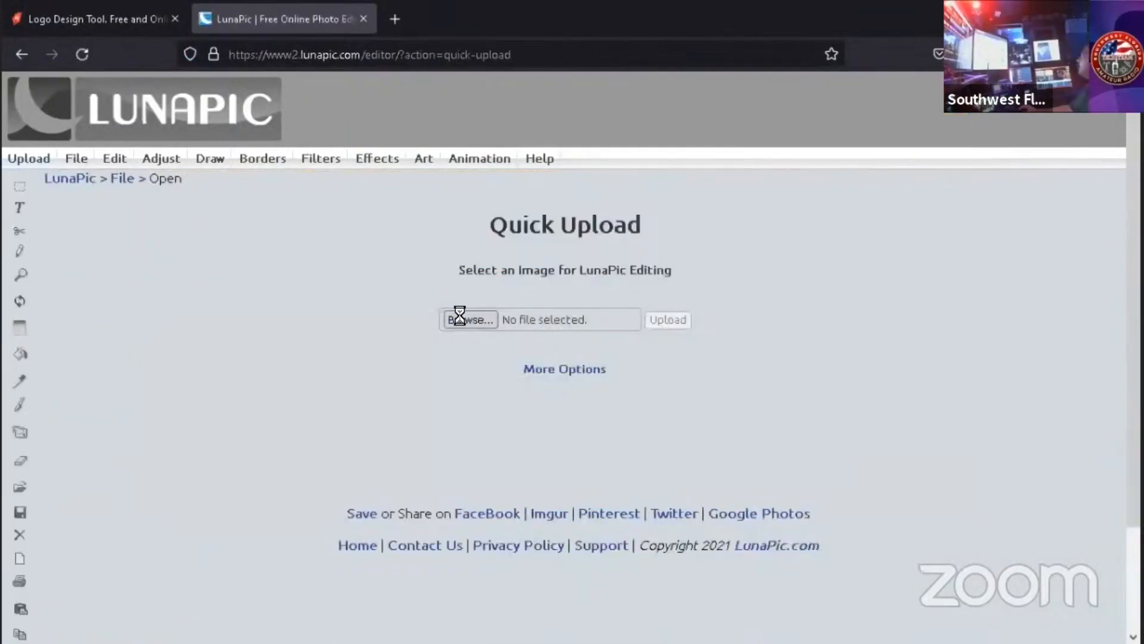
click(469, 320)
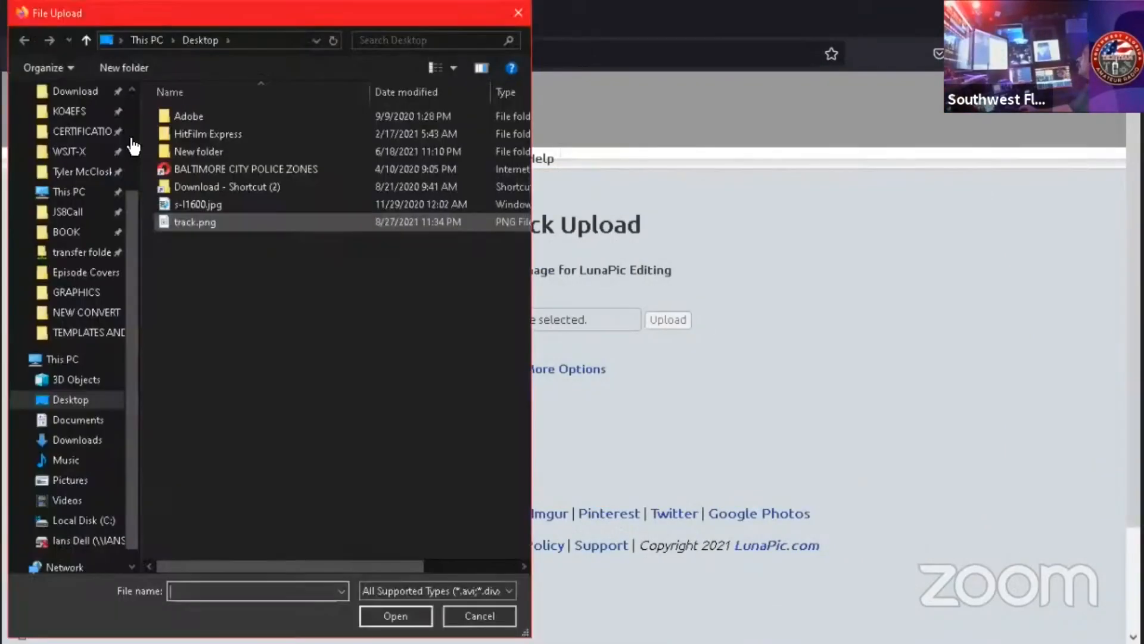
scroll(83, 177, up, 3)
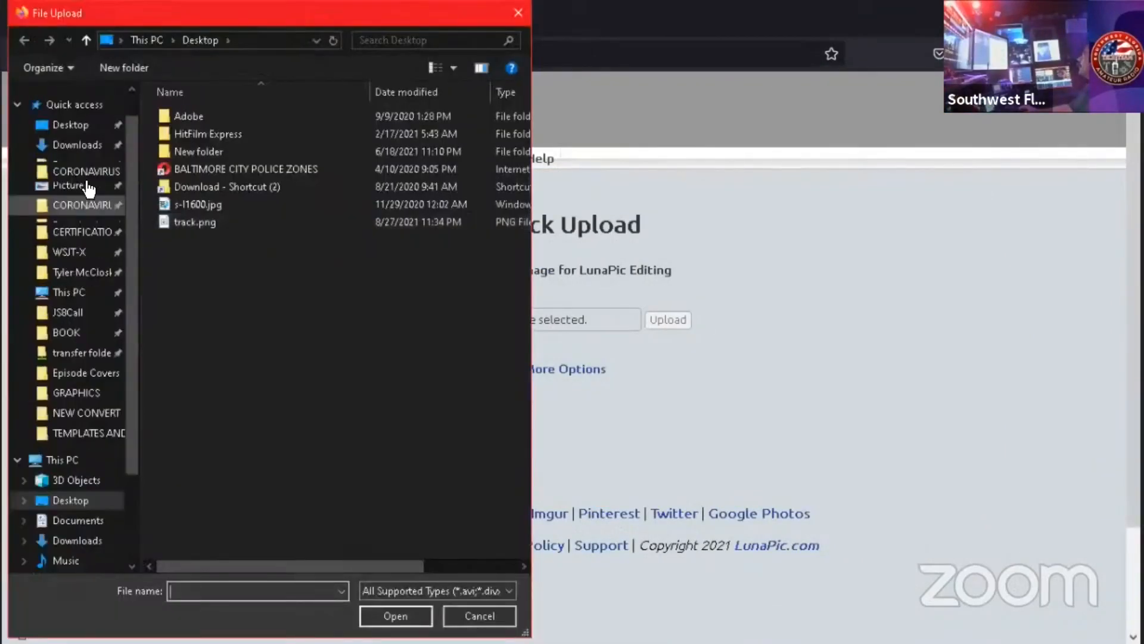
click(101, 147)
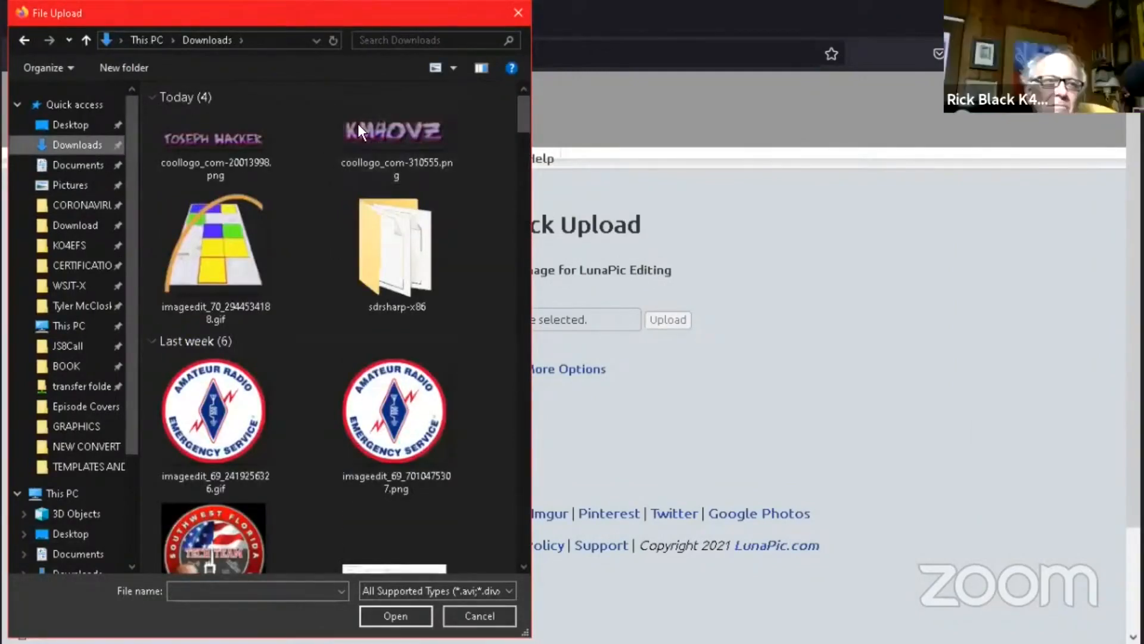
double_click(391, 163)
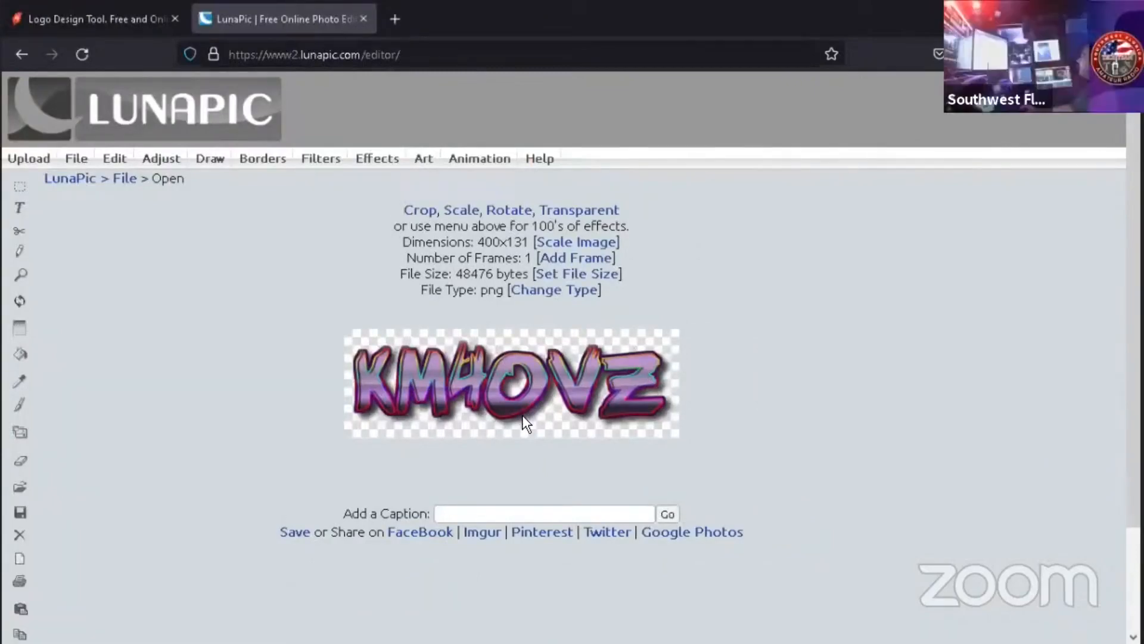
click(77, 165)
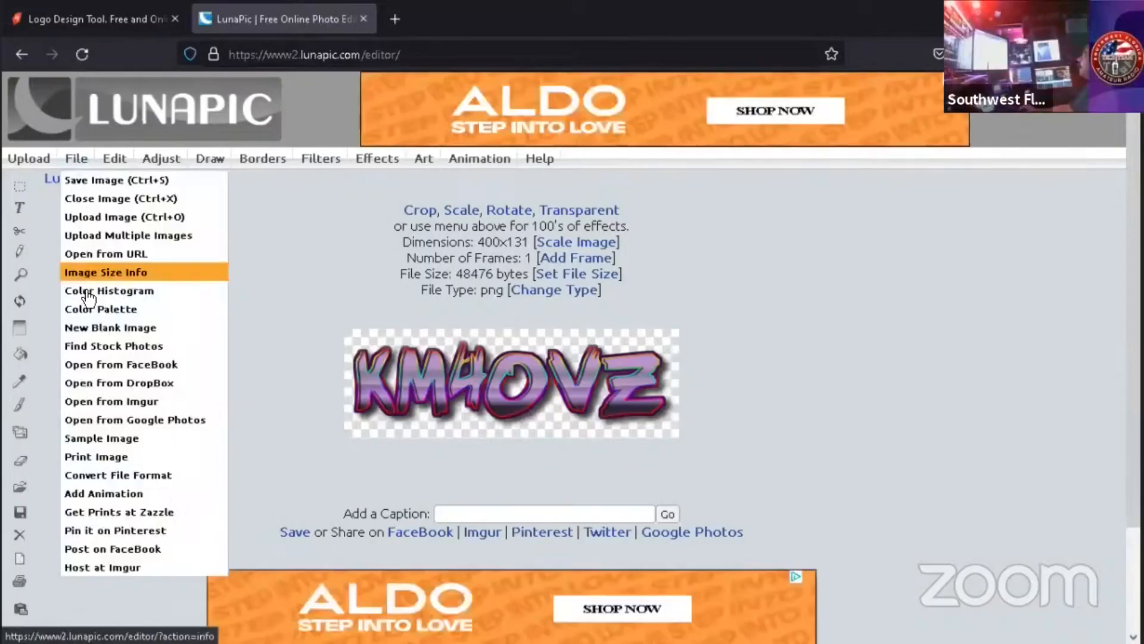
Step: Upload coollogo_com-20013998.png from Downloads through Edit > Paste From and continue to pasting it
click(115, 160)
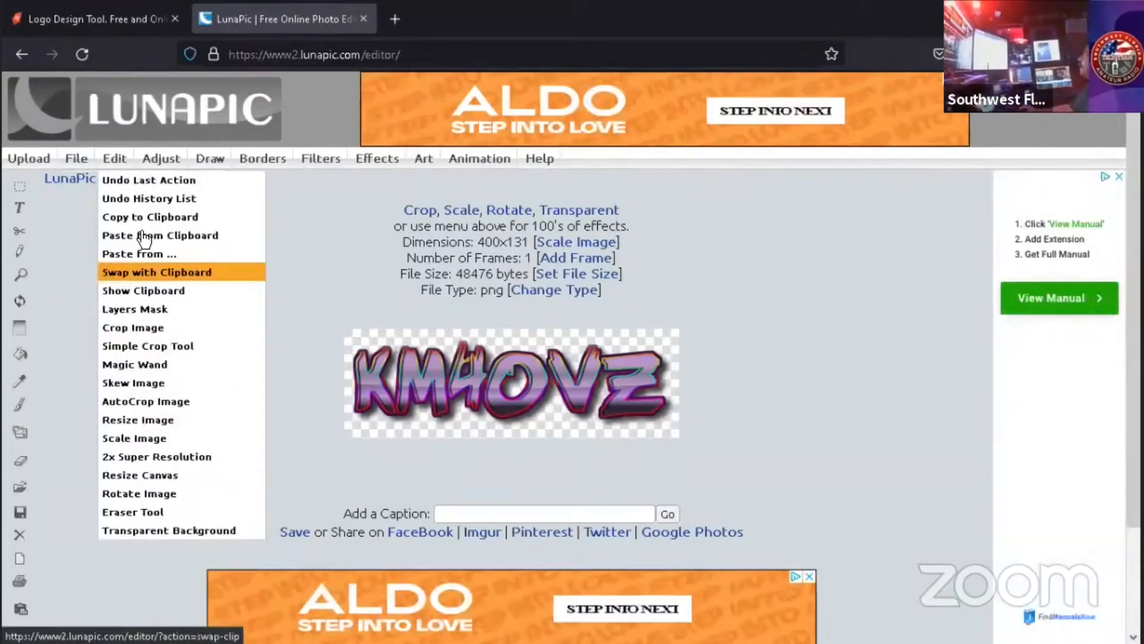
click(164, 253)
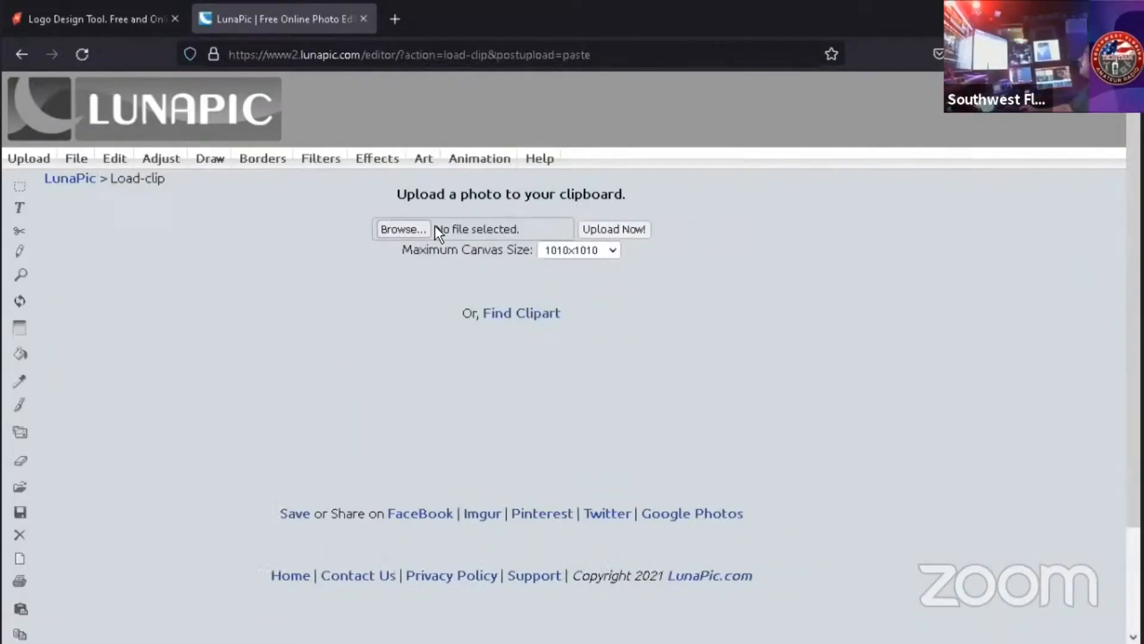
click(422, 227)
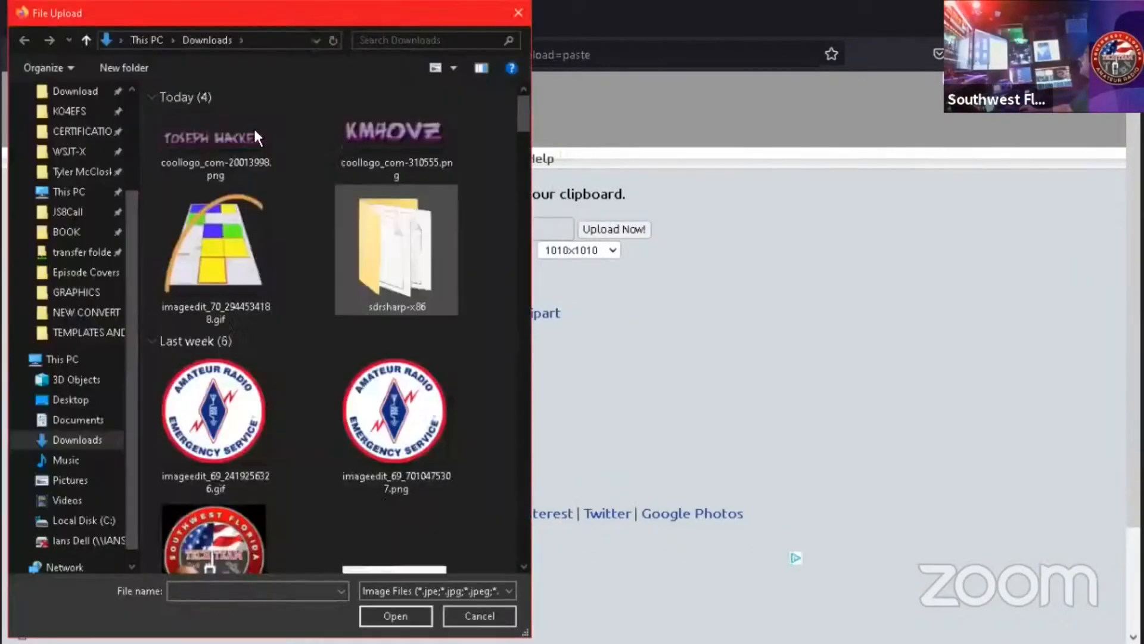
key(Escape)
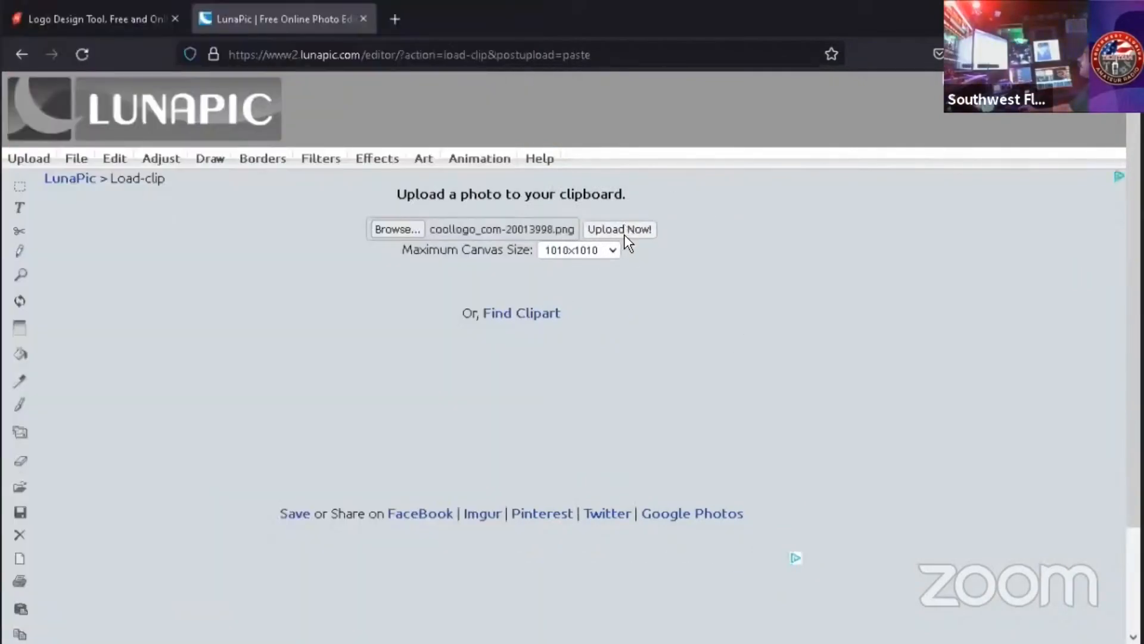
click(624, 232)
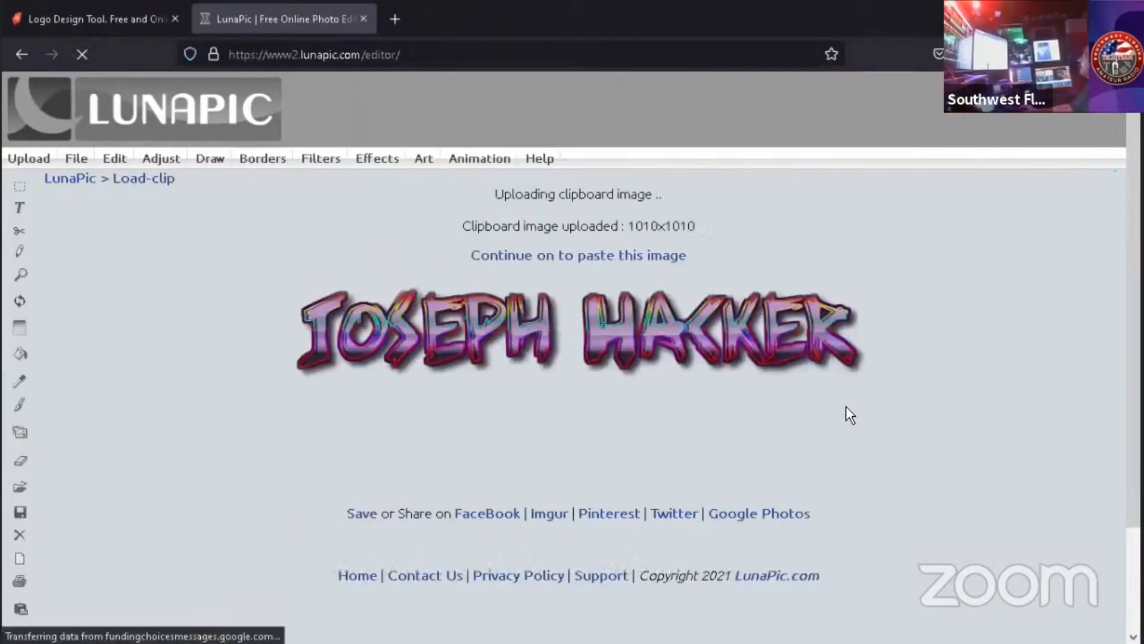
click(493, 257)
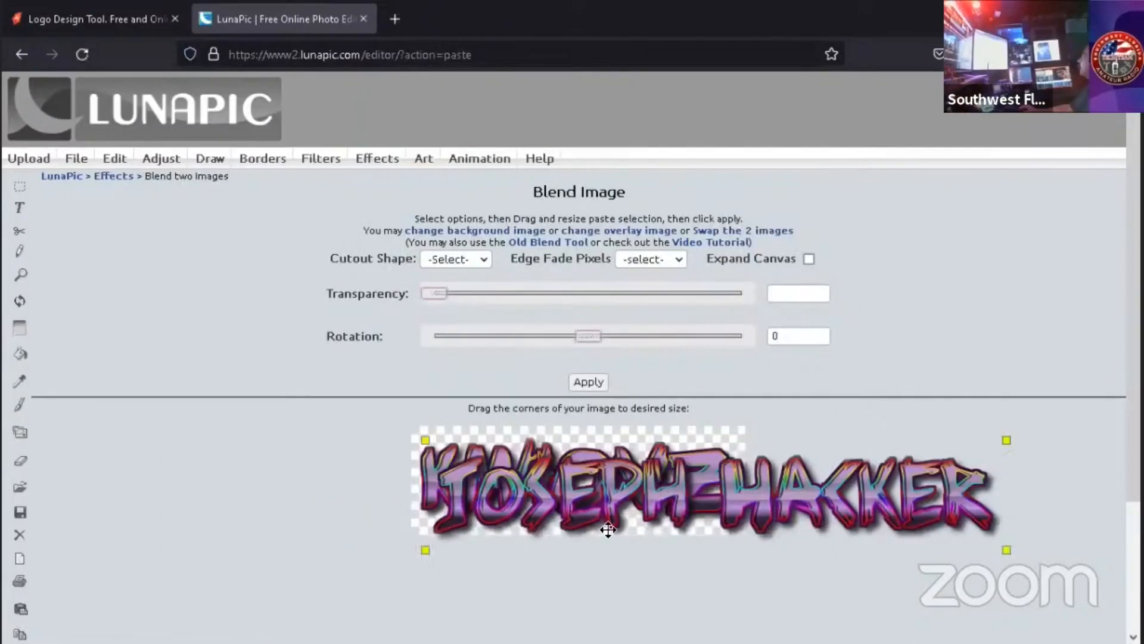
Step: Shrink the name logo, place it just below KM4OVZ, and apply the blend
drag(608, 529, 523, 553)
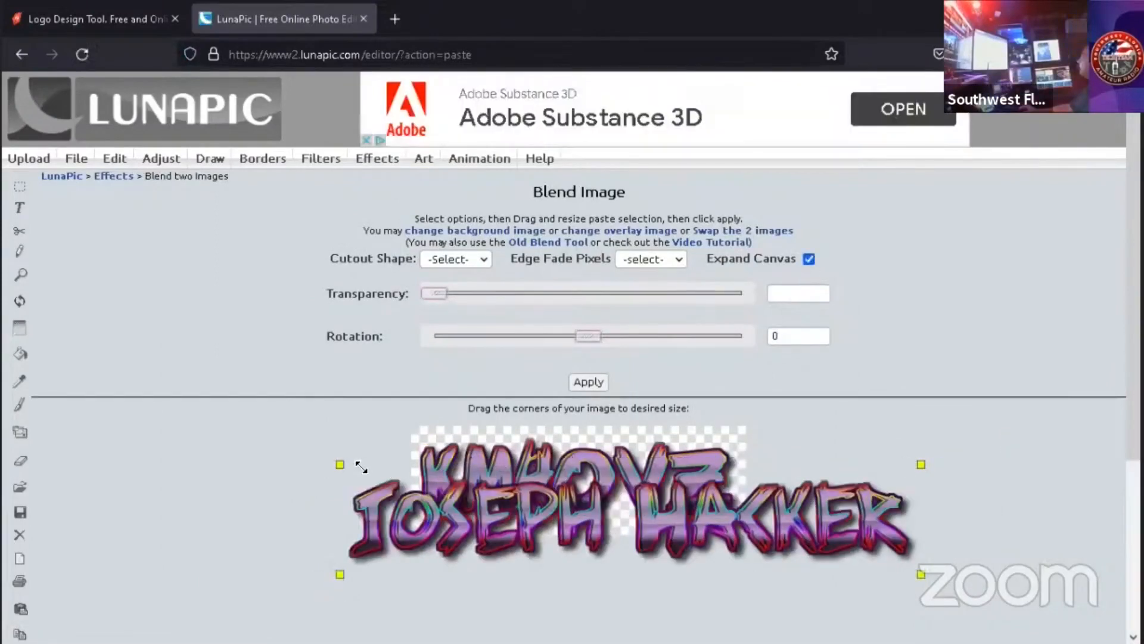
drag(479, 519, 592, 523)
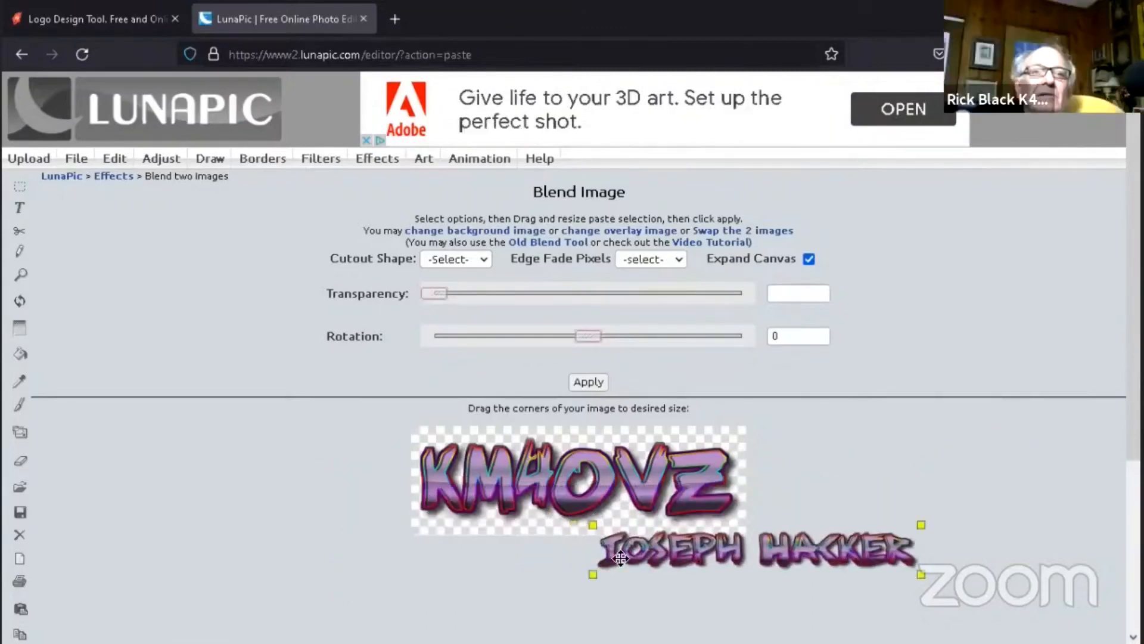
mouse_move(452, 533)
mouse_down()
mouse_move(470, 542)
mouse_move(414, 559)
mouse_move(452, 552)
mouse_up()
drag(543, 542, 524, 536)
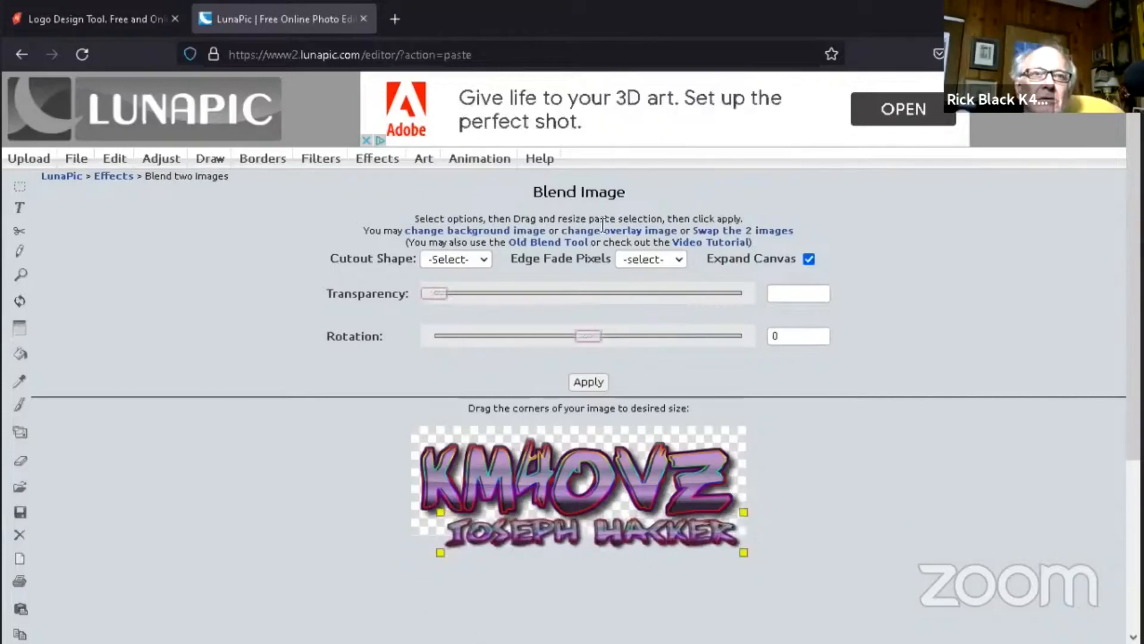
click(584, 383)
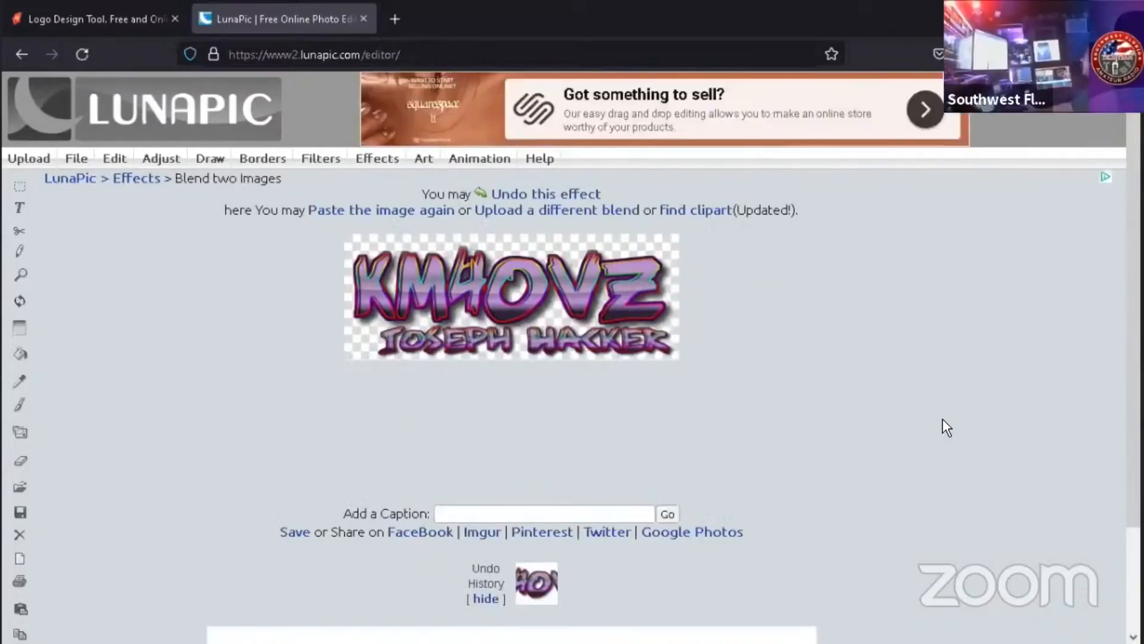
mouse_move(77, 158)
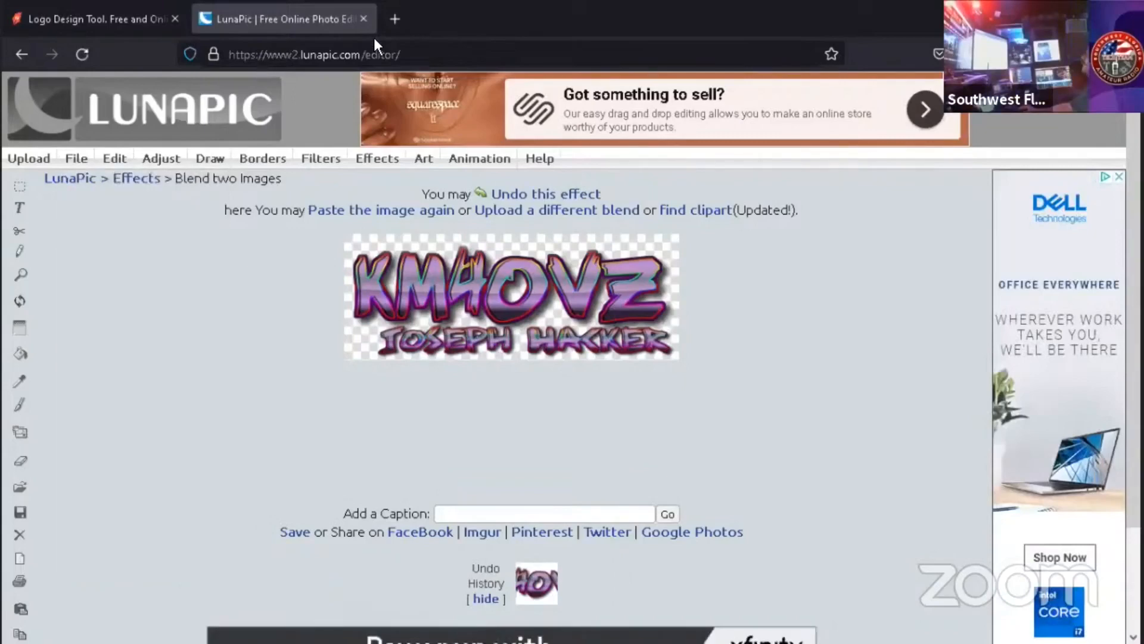
Step: Search Google Images for 'palm tree' filtered to transparent colour
key(ctrl+t)
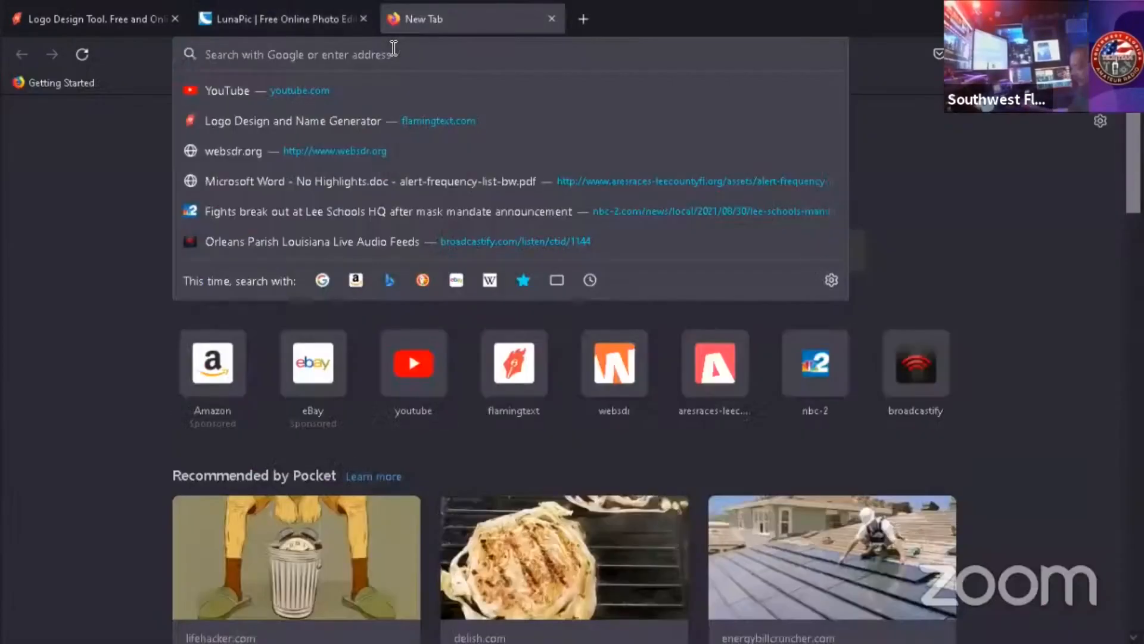
text(pal)
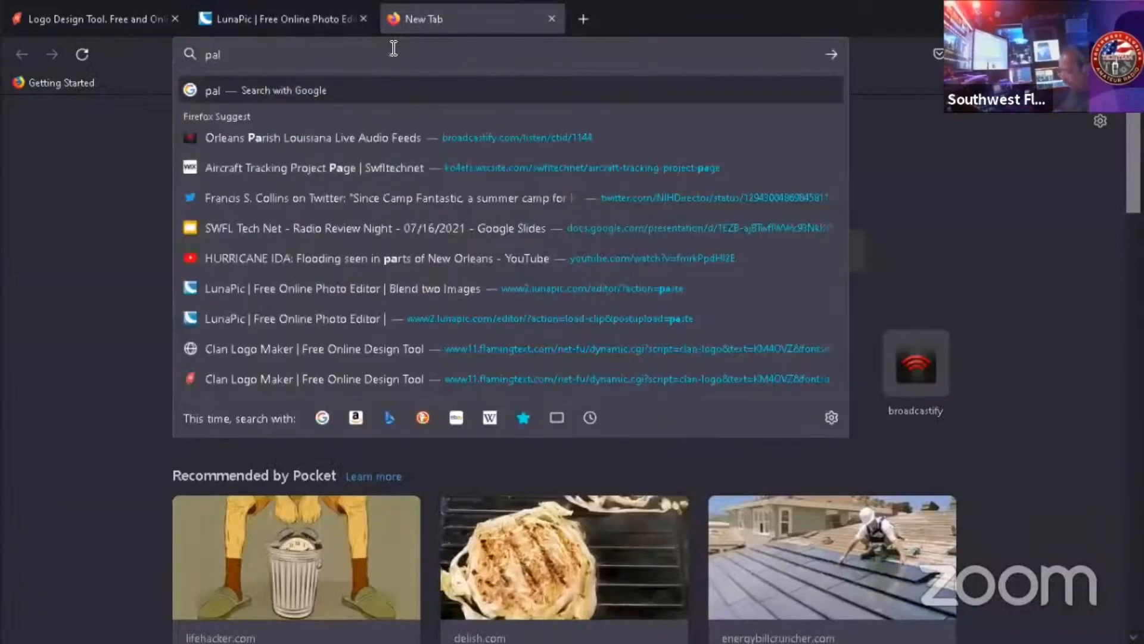
text(m tree)
key(Return)
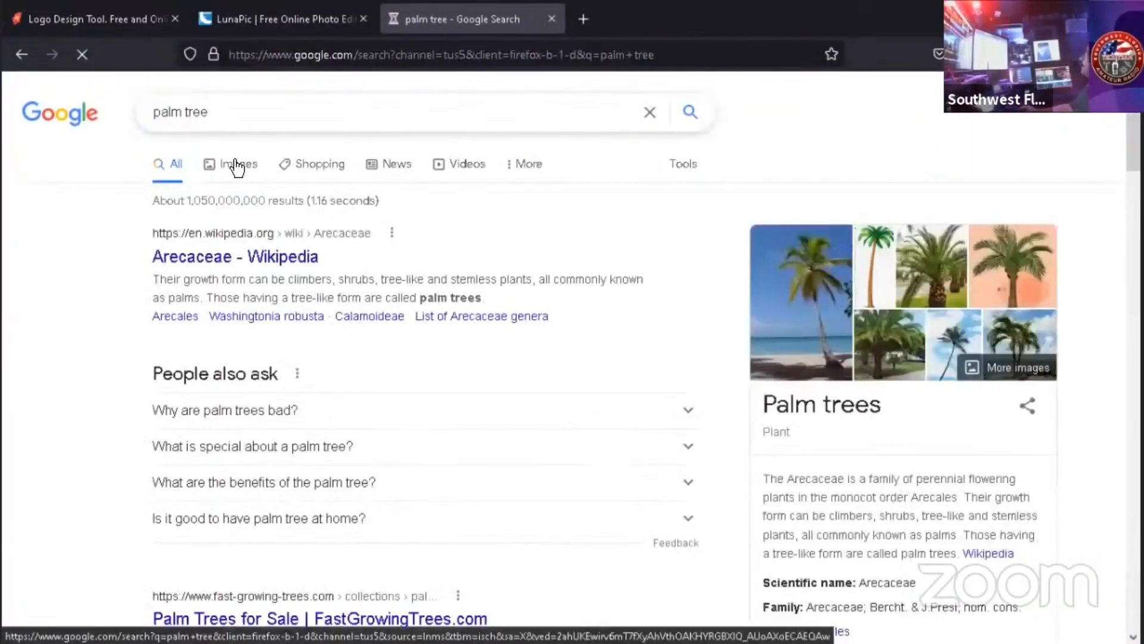
click(234, 165)
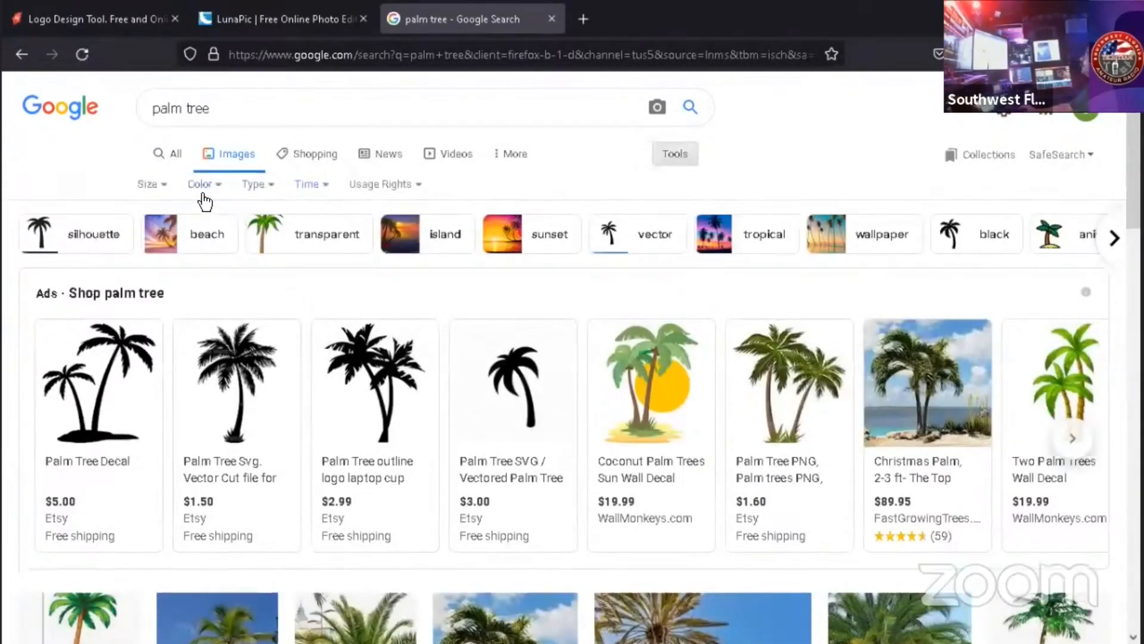
click(202, 183)
click(211, 260)
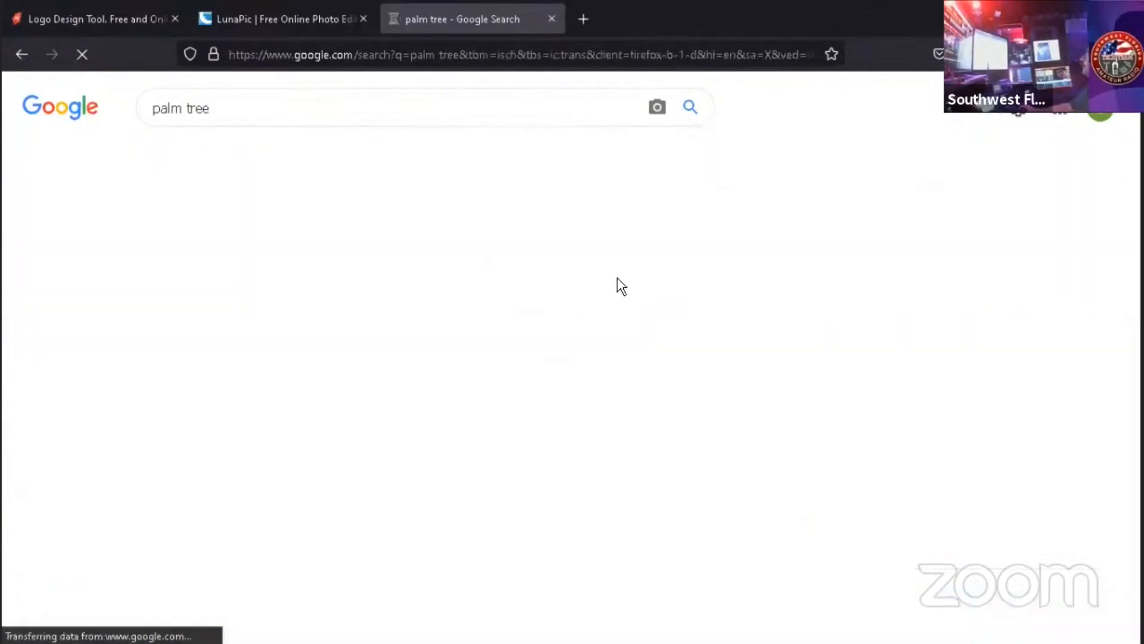
Step: Save the tall palm tree result to Downloads as Cutout Palm Tree 11_3D_p.png
scroll(592, 286, down, 6)
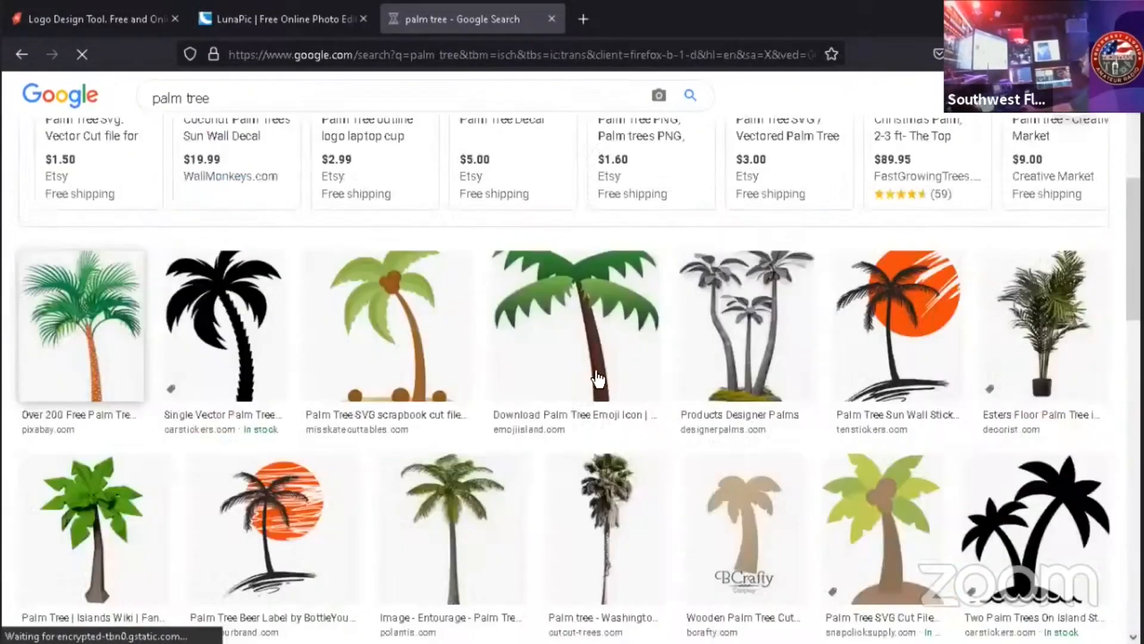
scroll(598, 378, down, 3)
scroll(620, 390, down, 2)
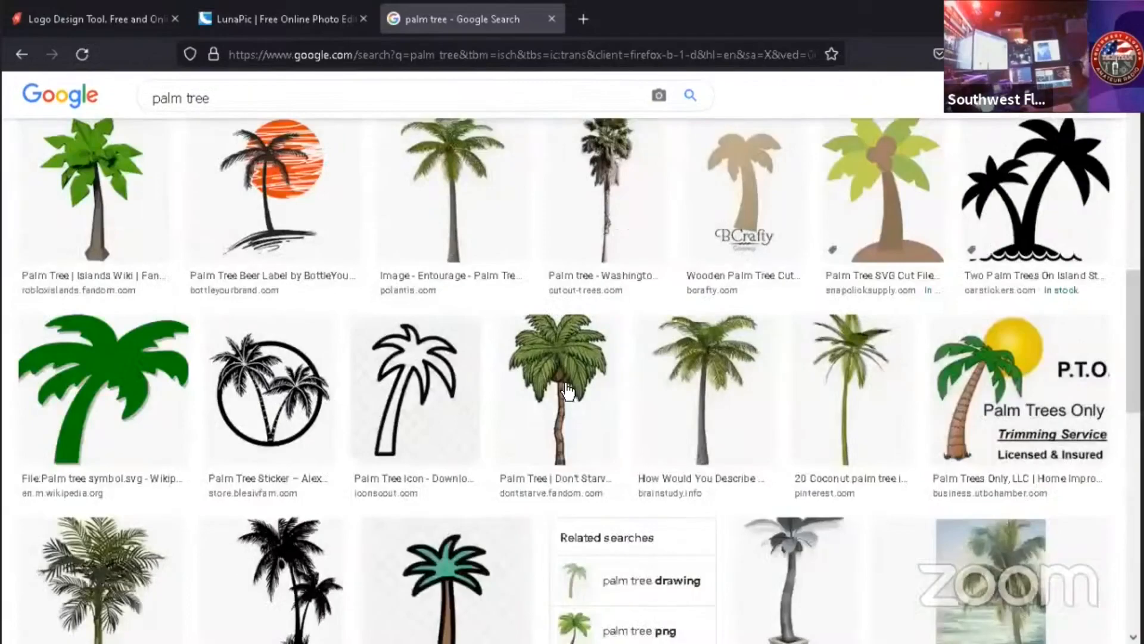
scroll(565, 383, down, 3)
scroll(625, 399, up, 2)
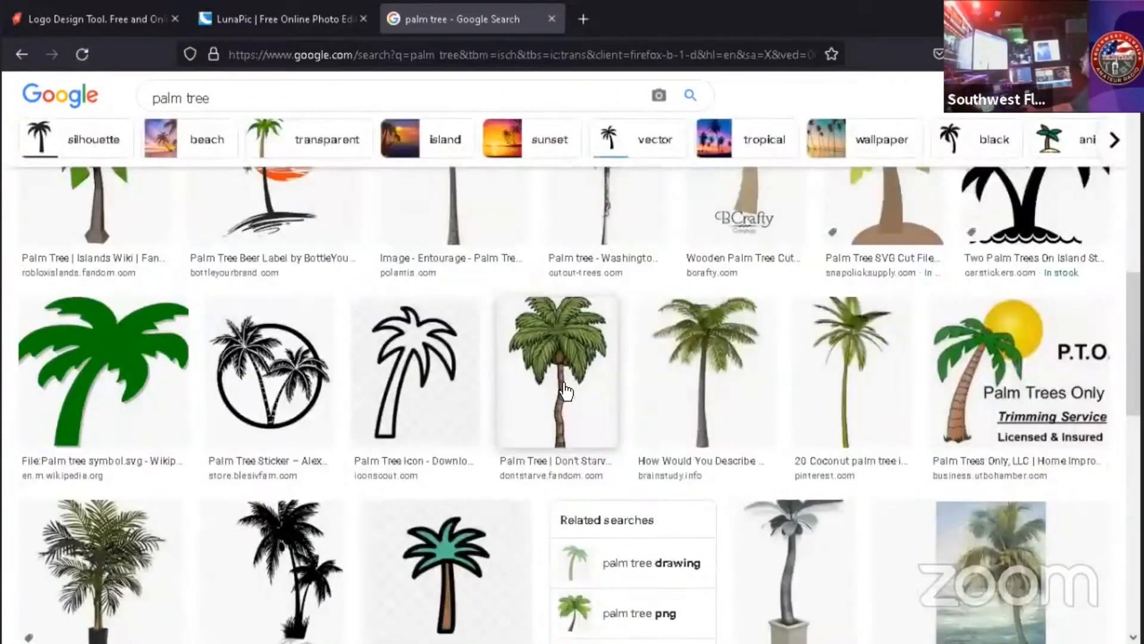
scroll(710, 420, up, 2)
click(711, 427)
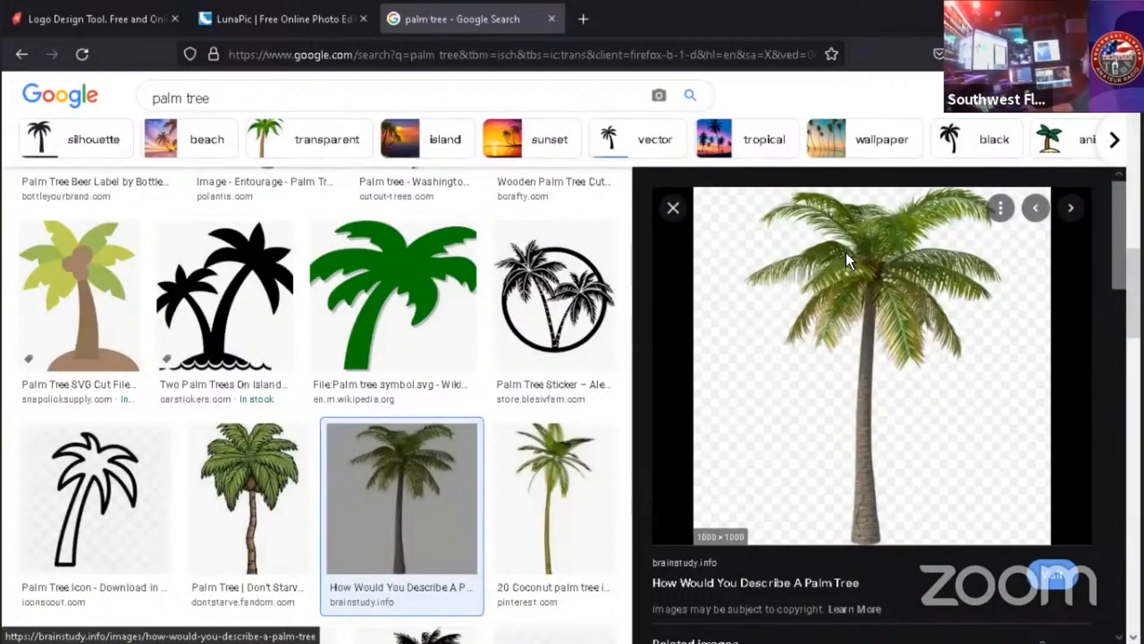
right_click(918, 384)
click(917, 439)
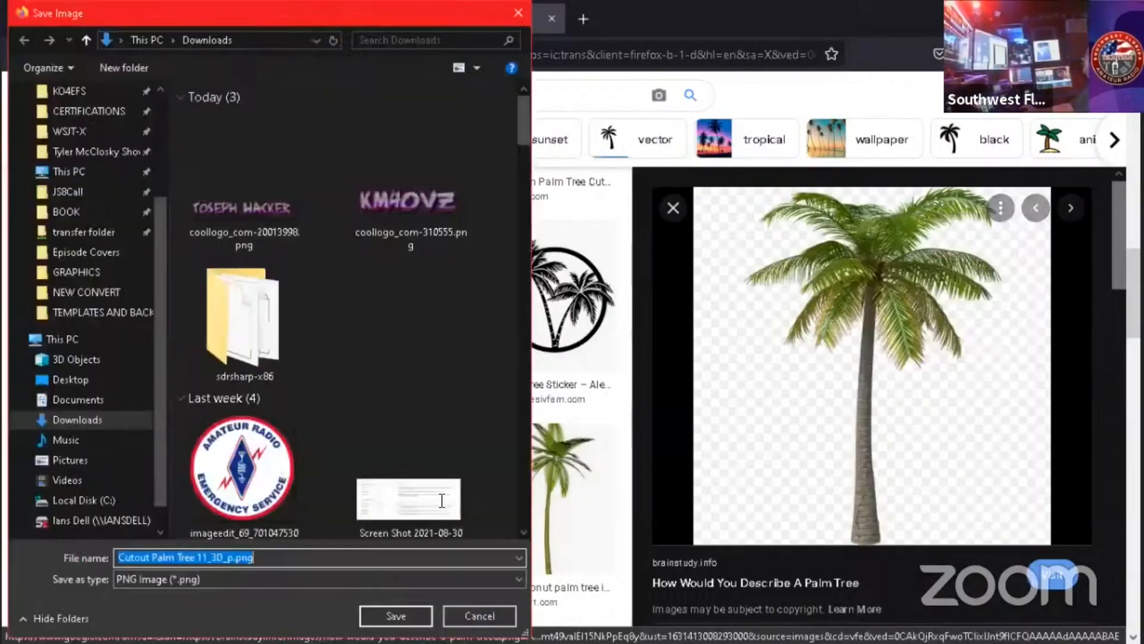
click(411, 617)
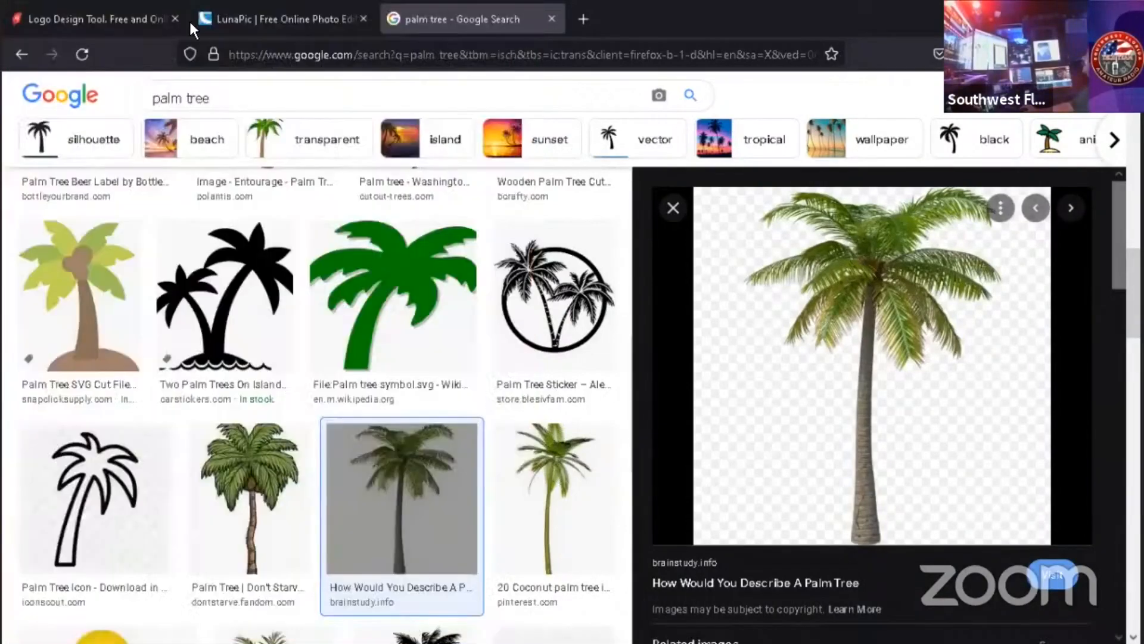
Step: Upload Cutout Palm Tree 11_3D_p.png via Edit > Swap with Clipboard and continue to pasting it
click(231, 18)
click(114, 157)
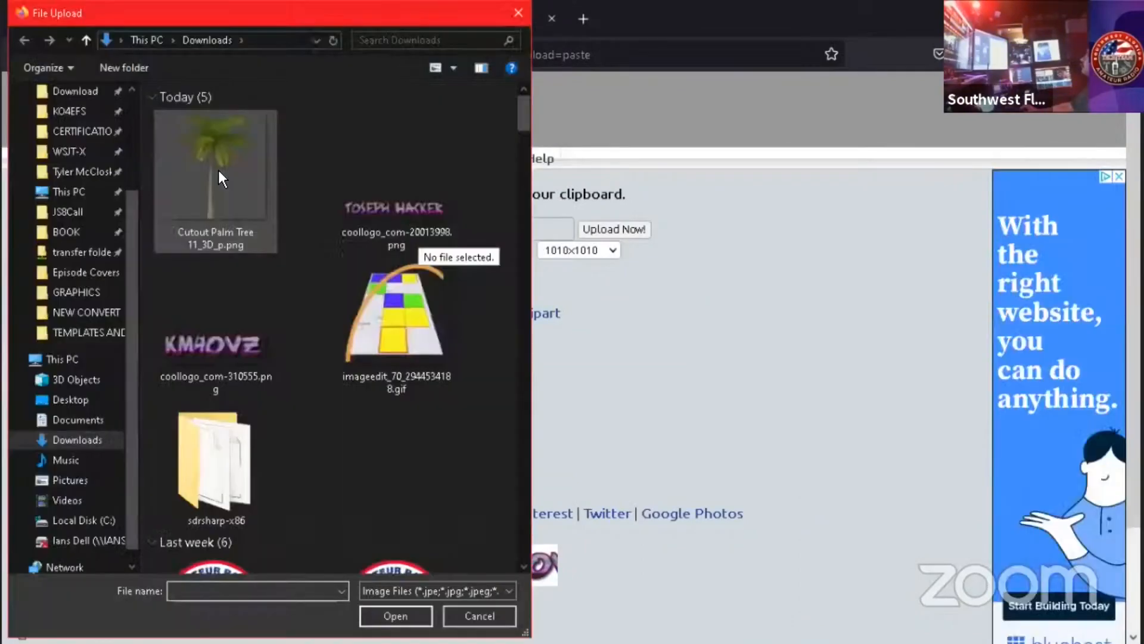
double_click(218, 172)
click(612, 229)
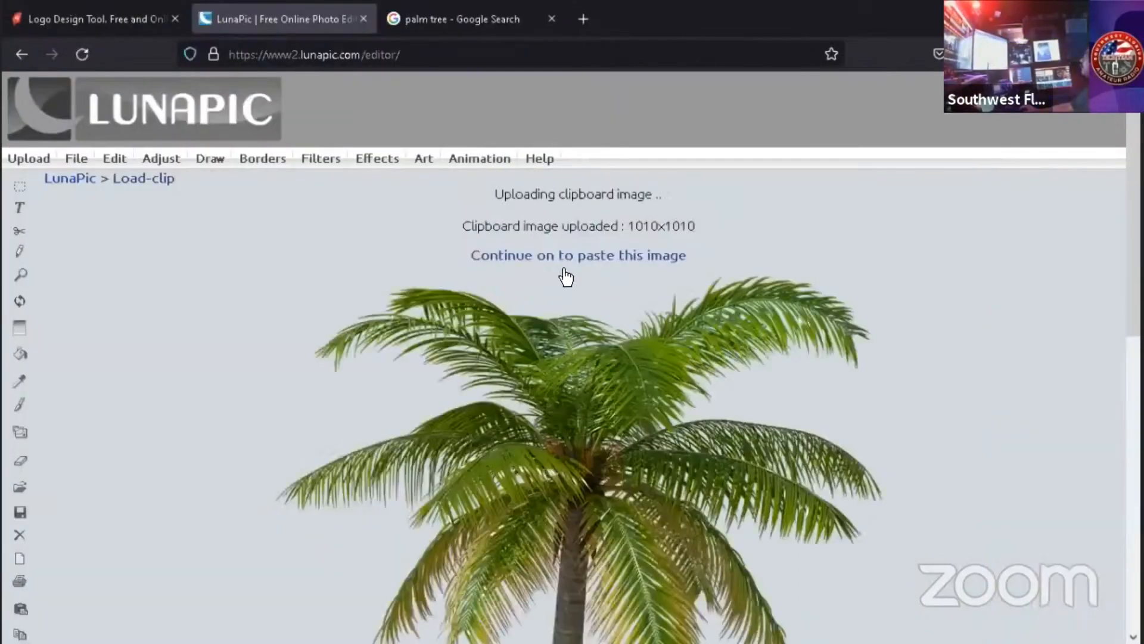
click(572, 298)
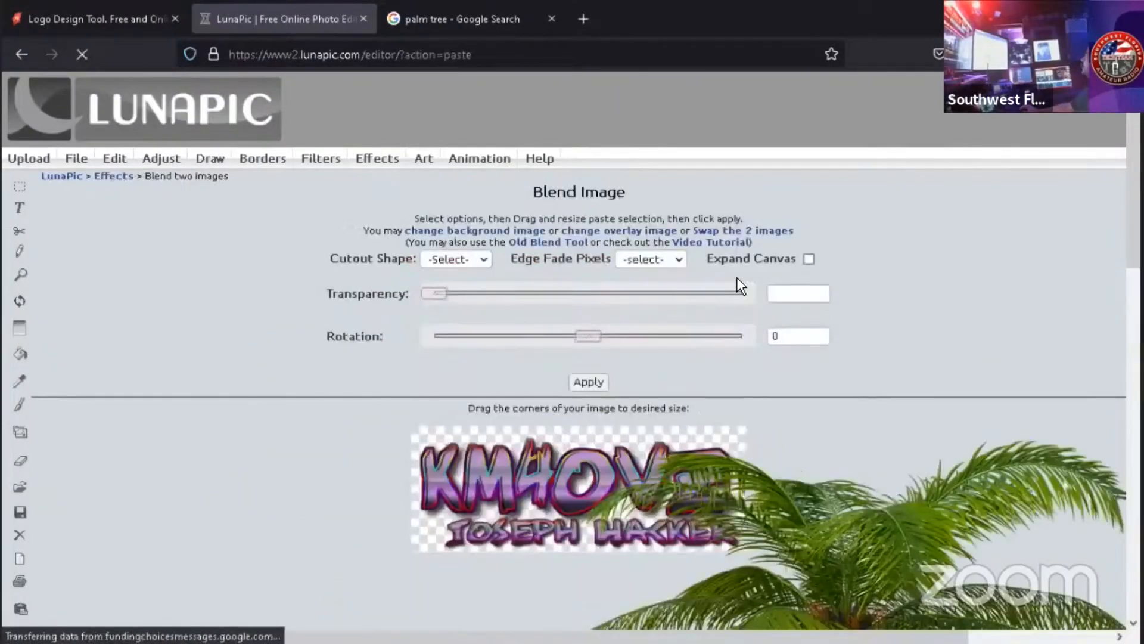
Step: Turn on Expand Canvas and shrink the palm tree overlay to a small size
click(808, 259)
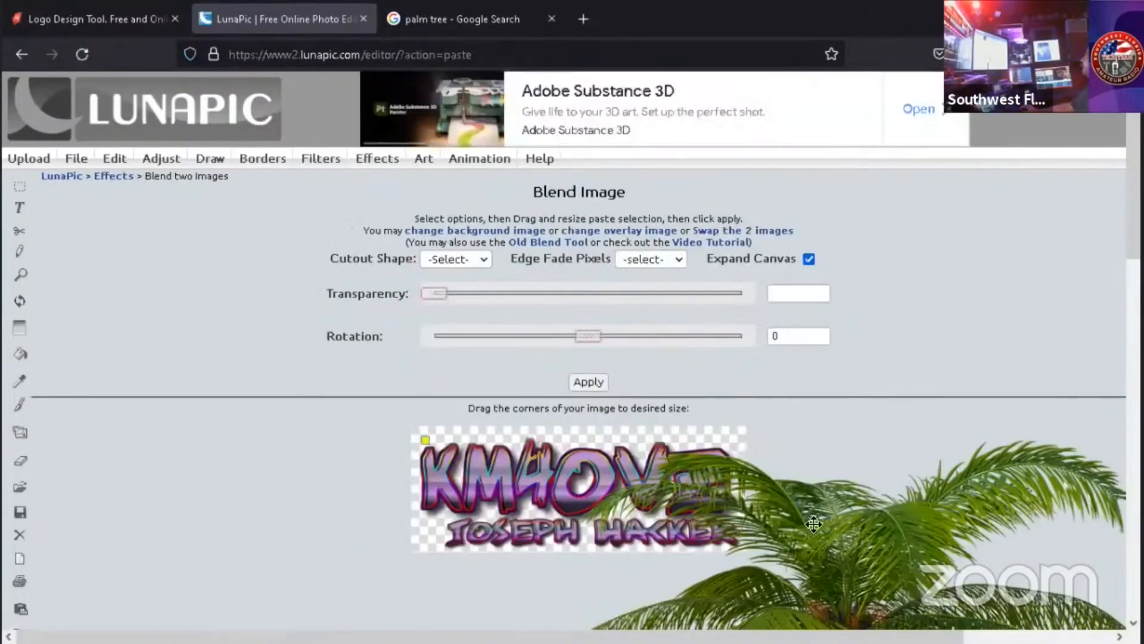
drag(181, 240, 151, 243)
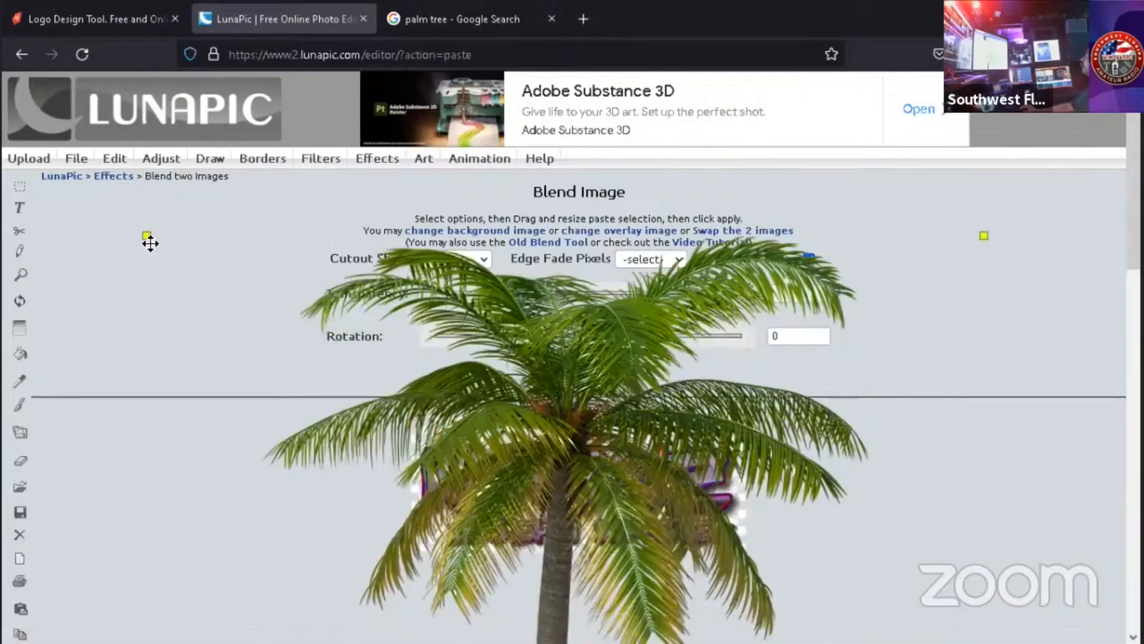
drag(236, 308, 478, 536)
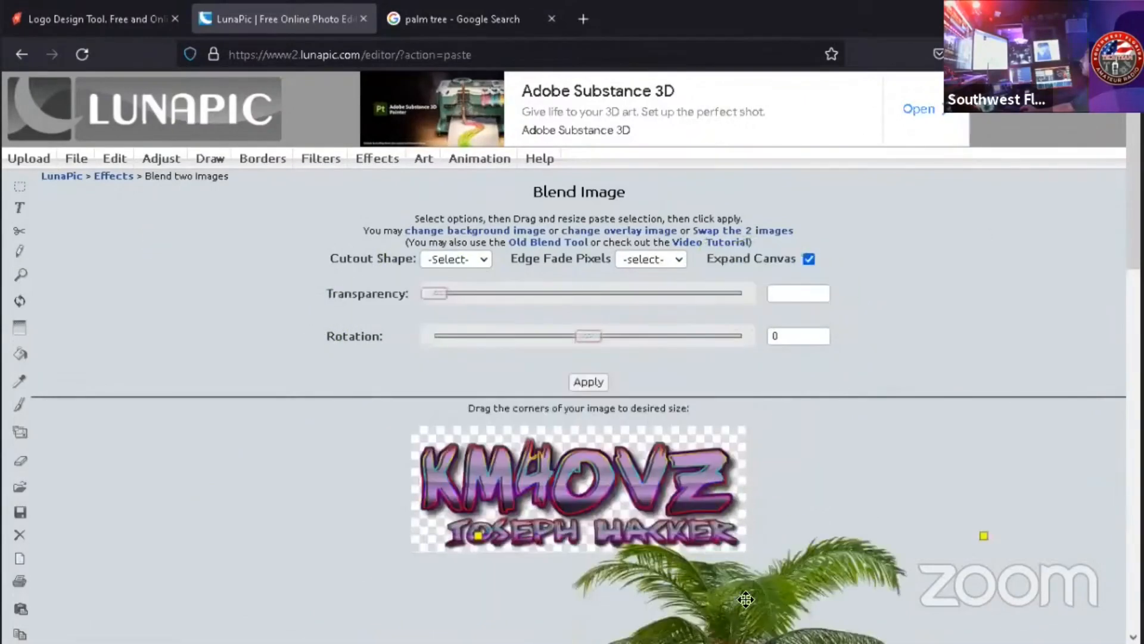
drag(433, 241, 165, 182)
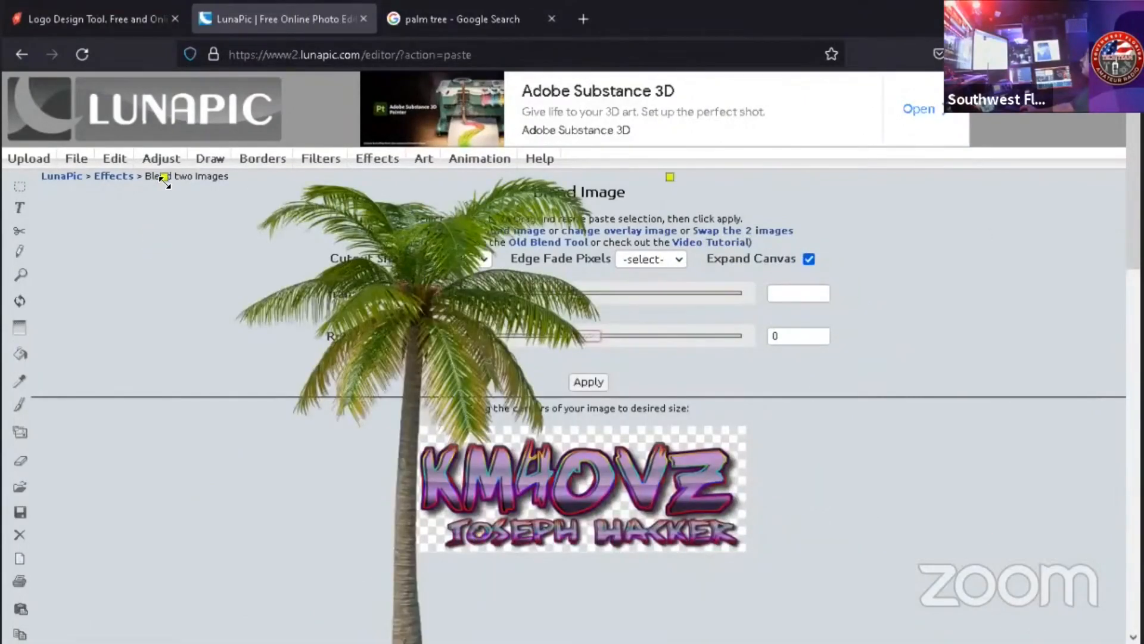
drag(442, 465, 508, 544)
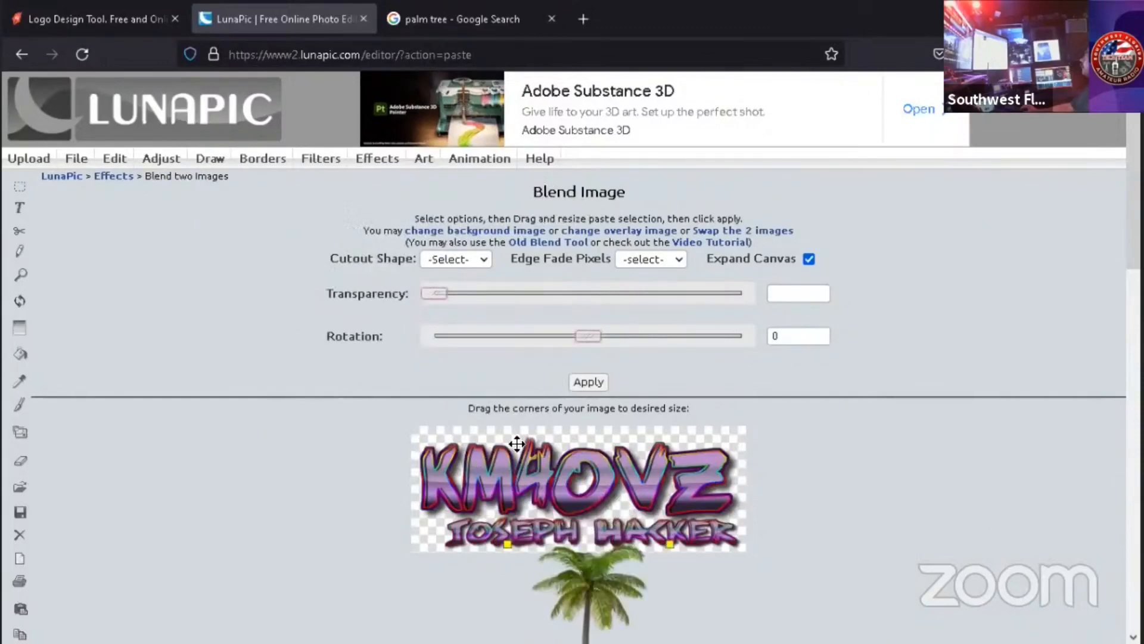
Step: Place the small palm tree at the left end of the logo and apply the blend
click(433, 411)
drag(435, 413, 731, 394)
drag(735, 405, 696, 405)
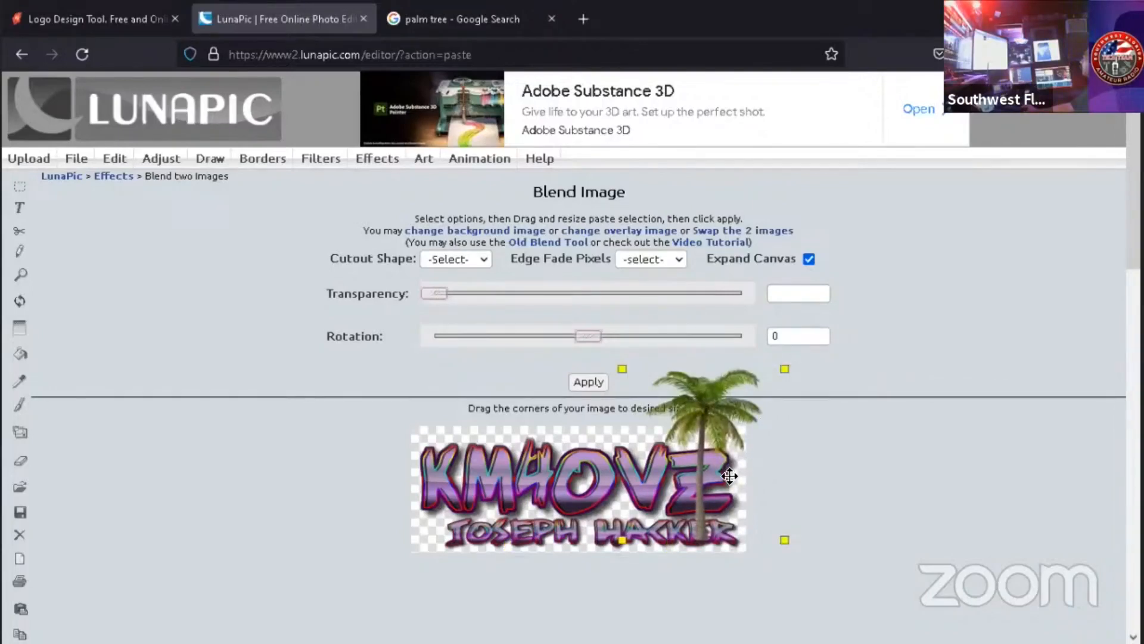
drag(703, 415, 431, 416)
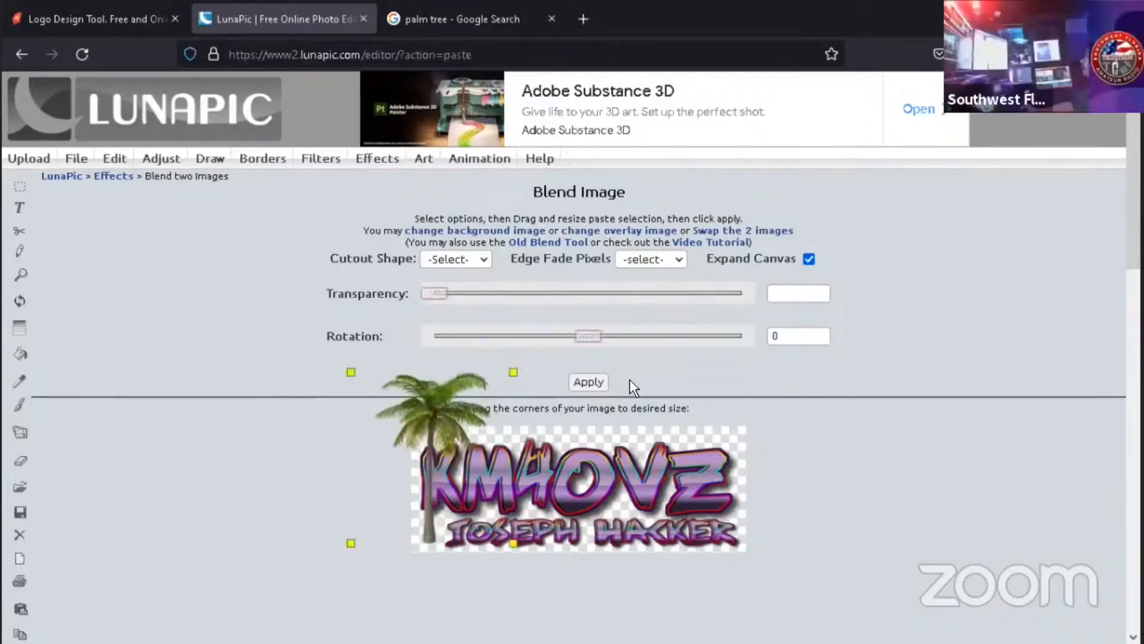
click(582, 381)
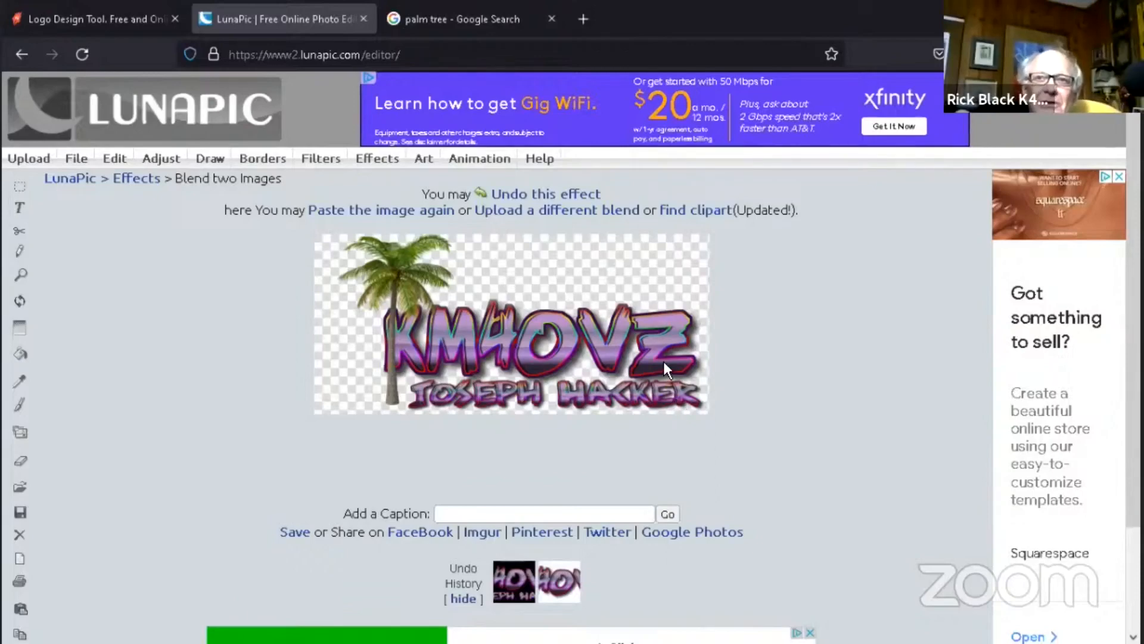
Step: Open the Save Image page for the combined palm-tree logo, with PNG as the format
right_click(544, 299)
click(819, 257)
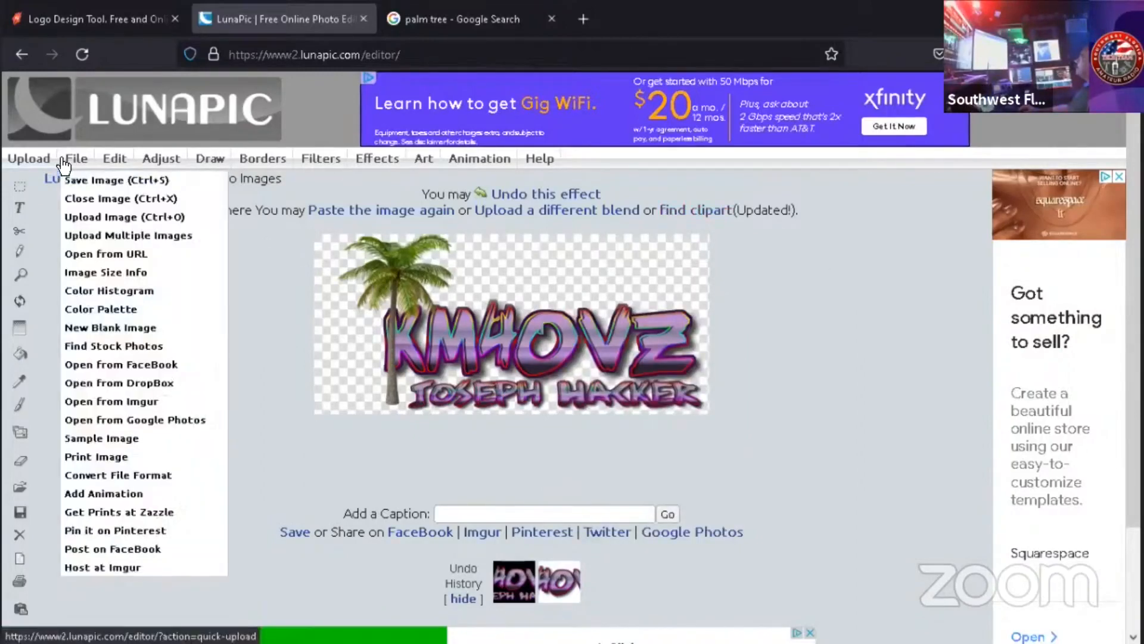
click(74, 180)
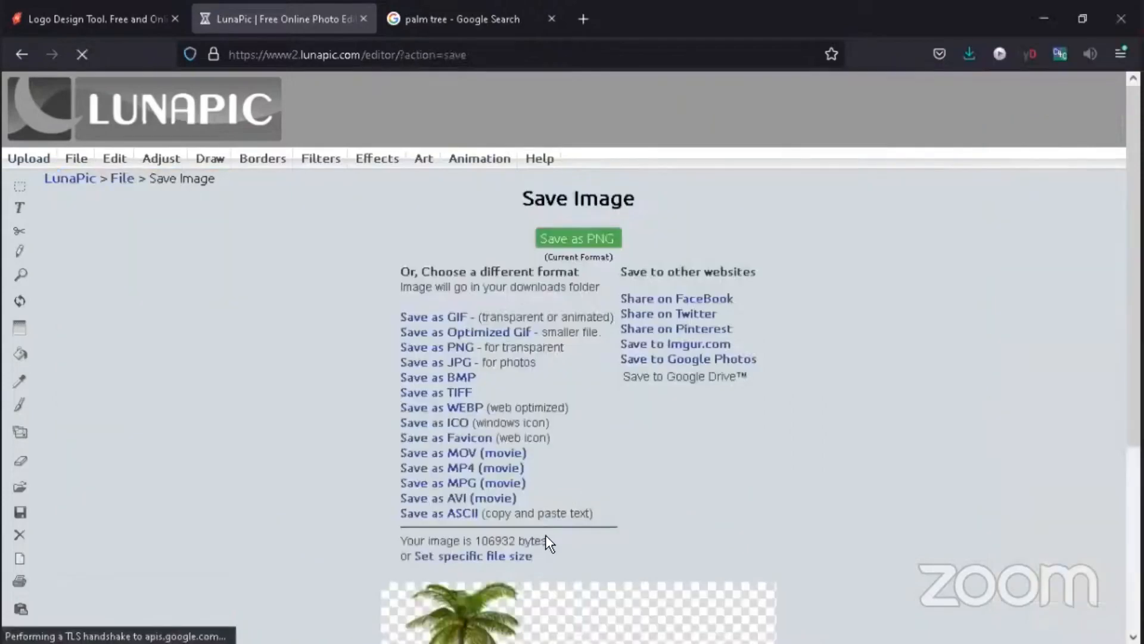